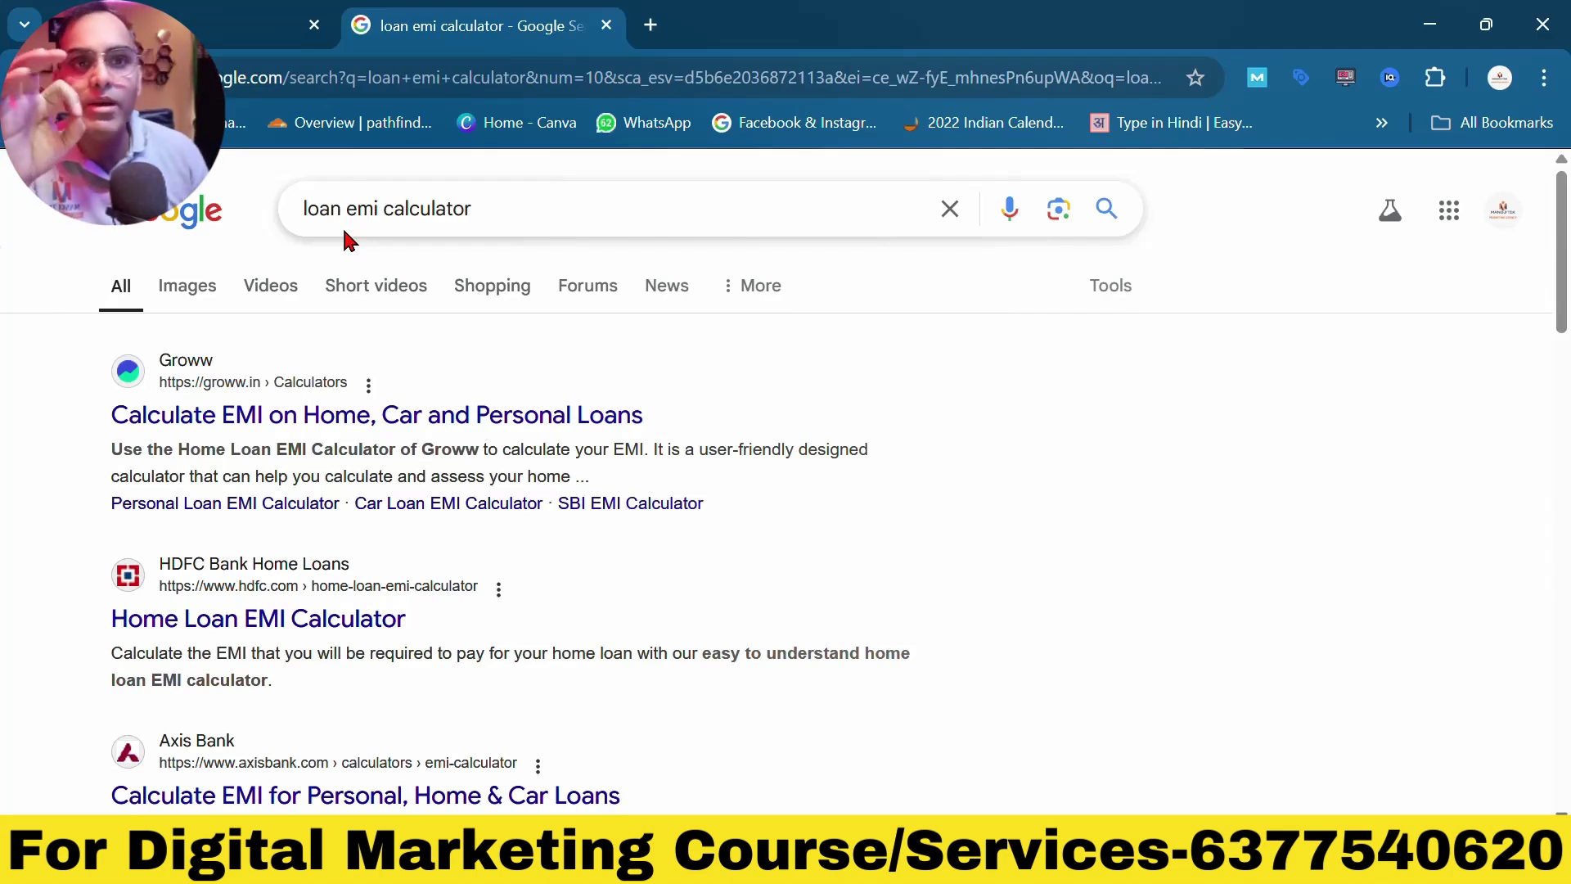
# - Search Google for deepseek in a new browser tab and open the DeepSeek chat from the results
pyautogui.click(651, 25)
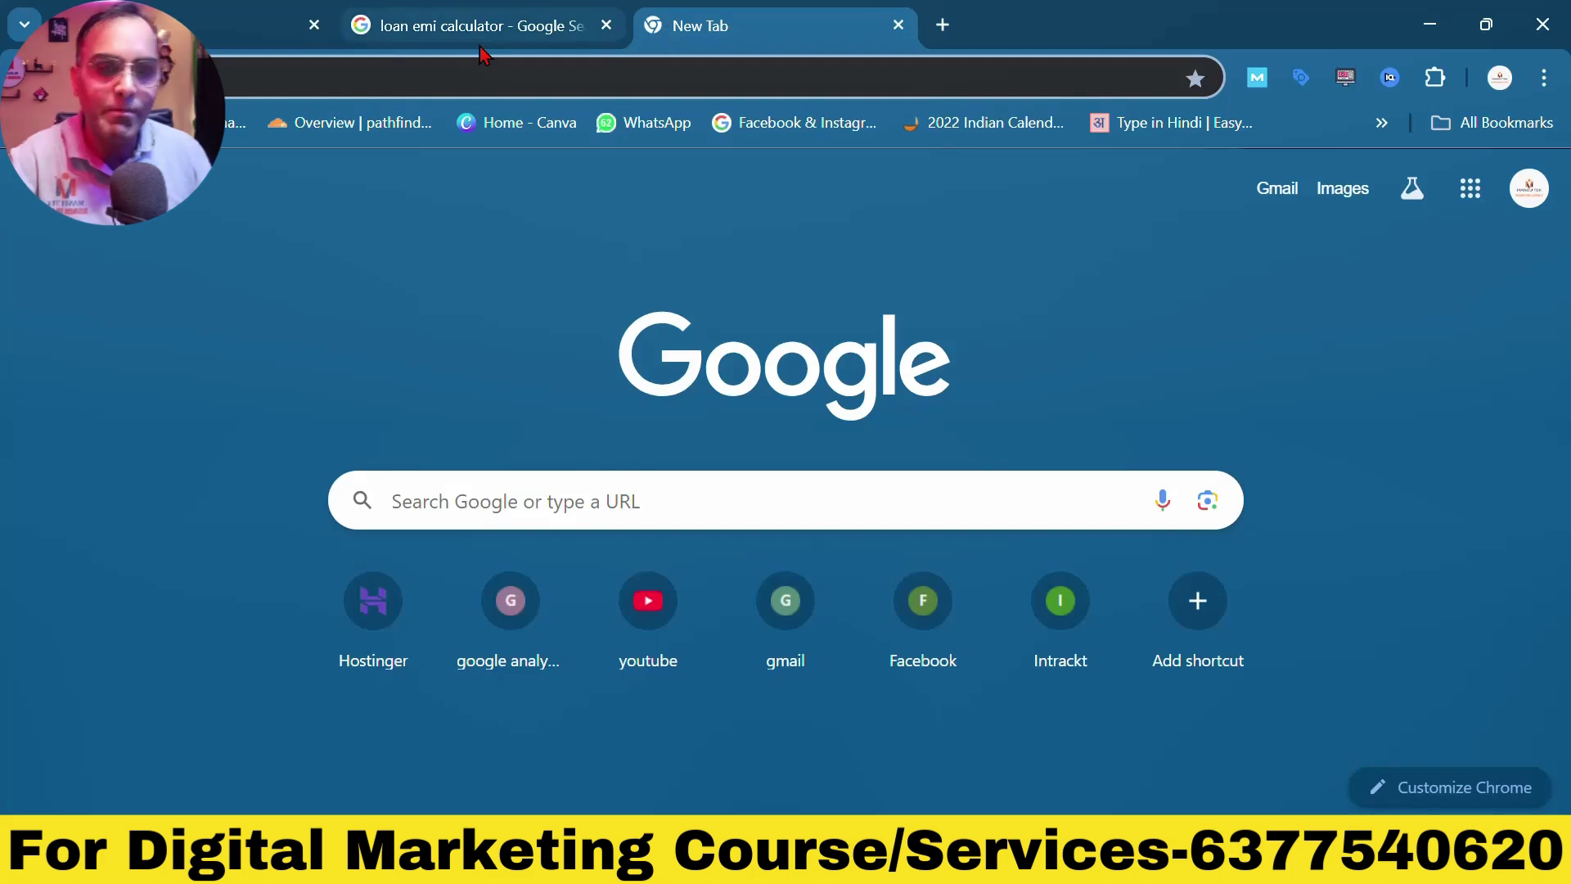
pyautogui.write('deep')
pyautogui.press('Return')
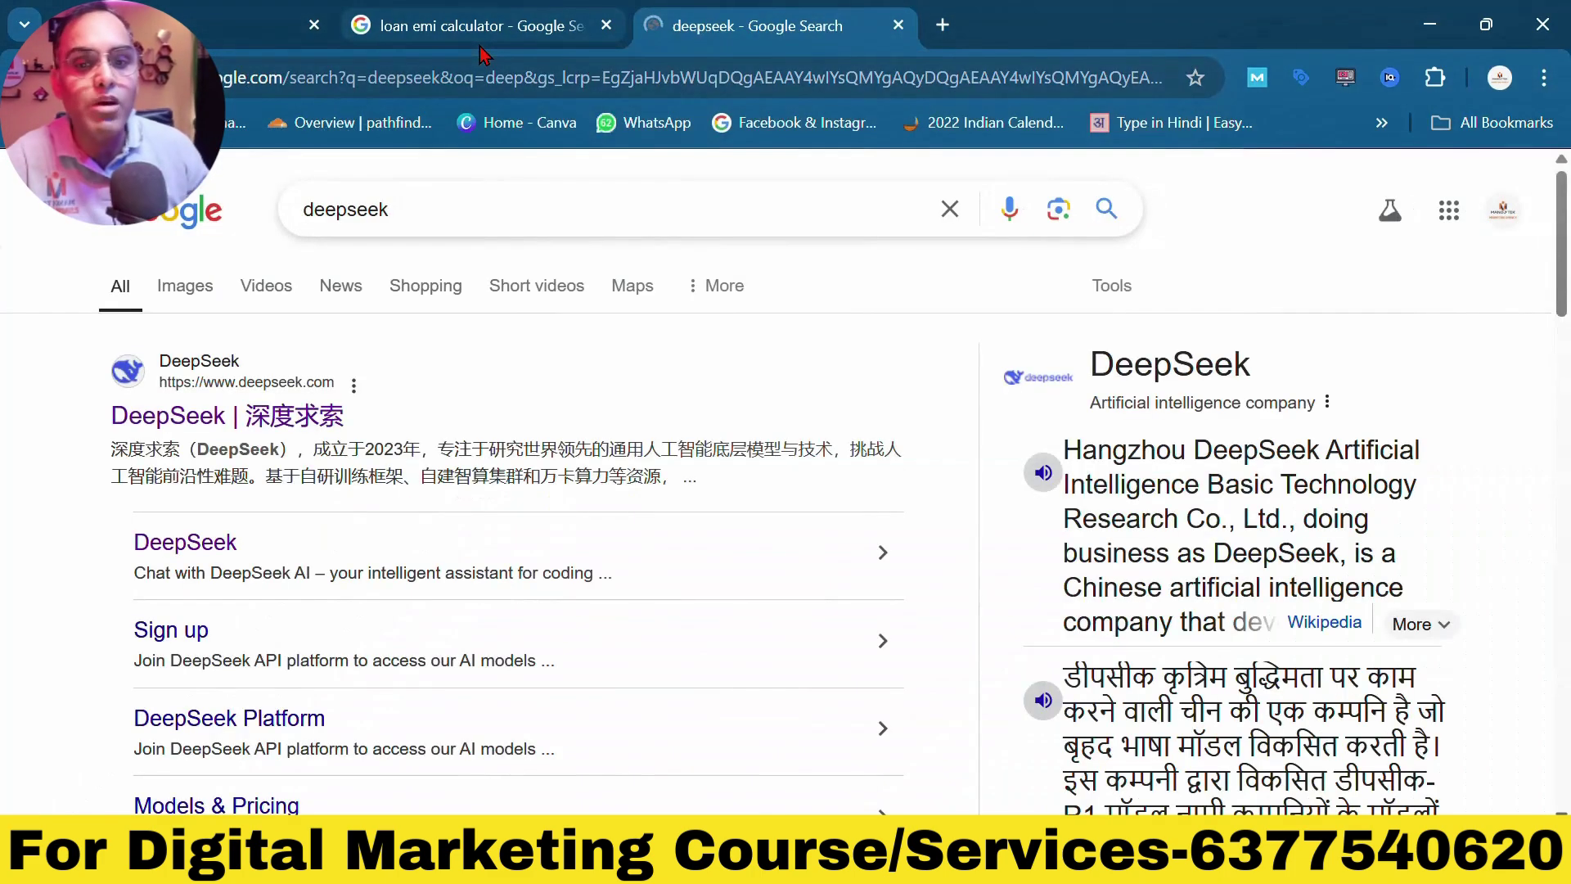
pyautogui.click(146, 548)
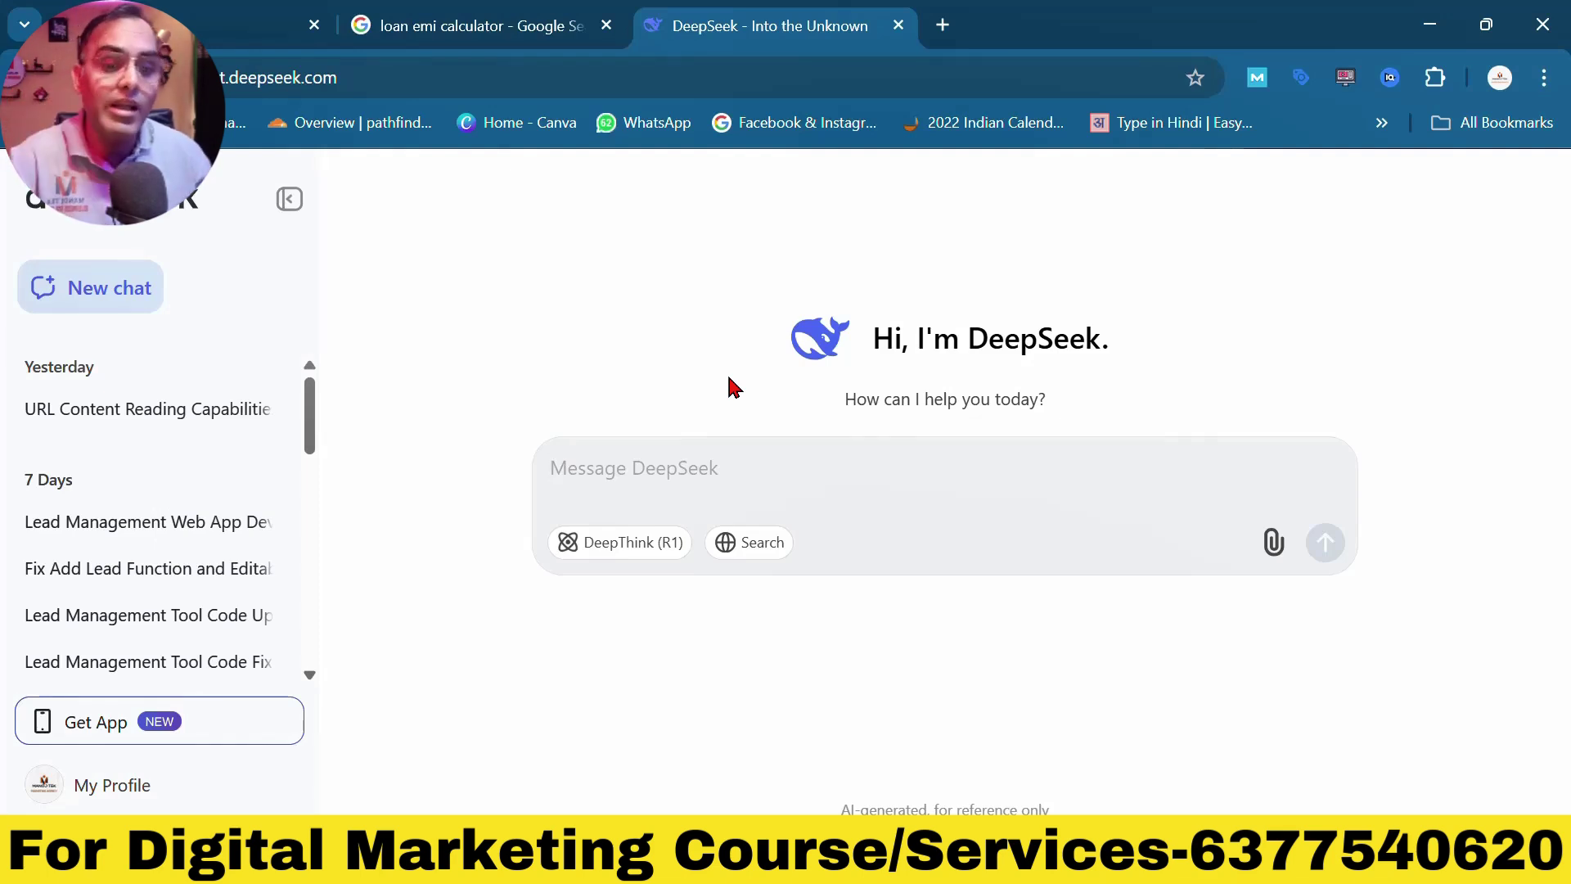
# - Begin the chat message with "I want to create a loan emi calculator."
pyautogui.write('hi')
pyautogui.press('BackSpace')
pyautogui.press('BackSpace')
pyautogui.write('I ')
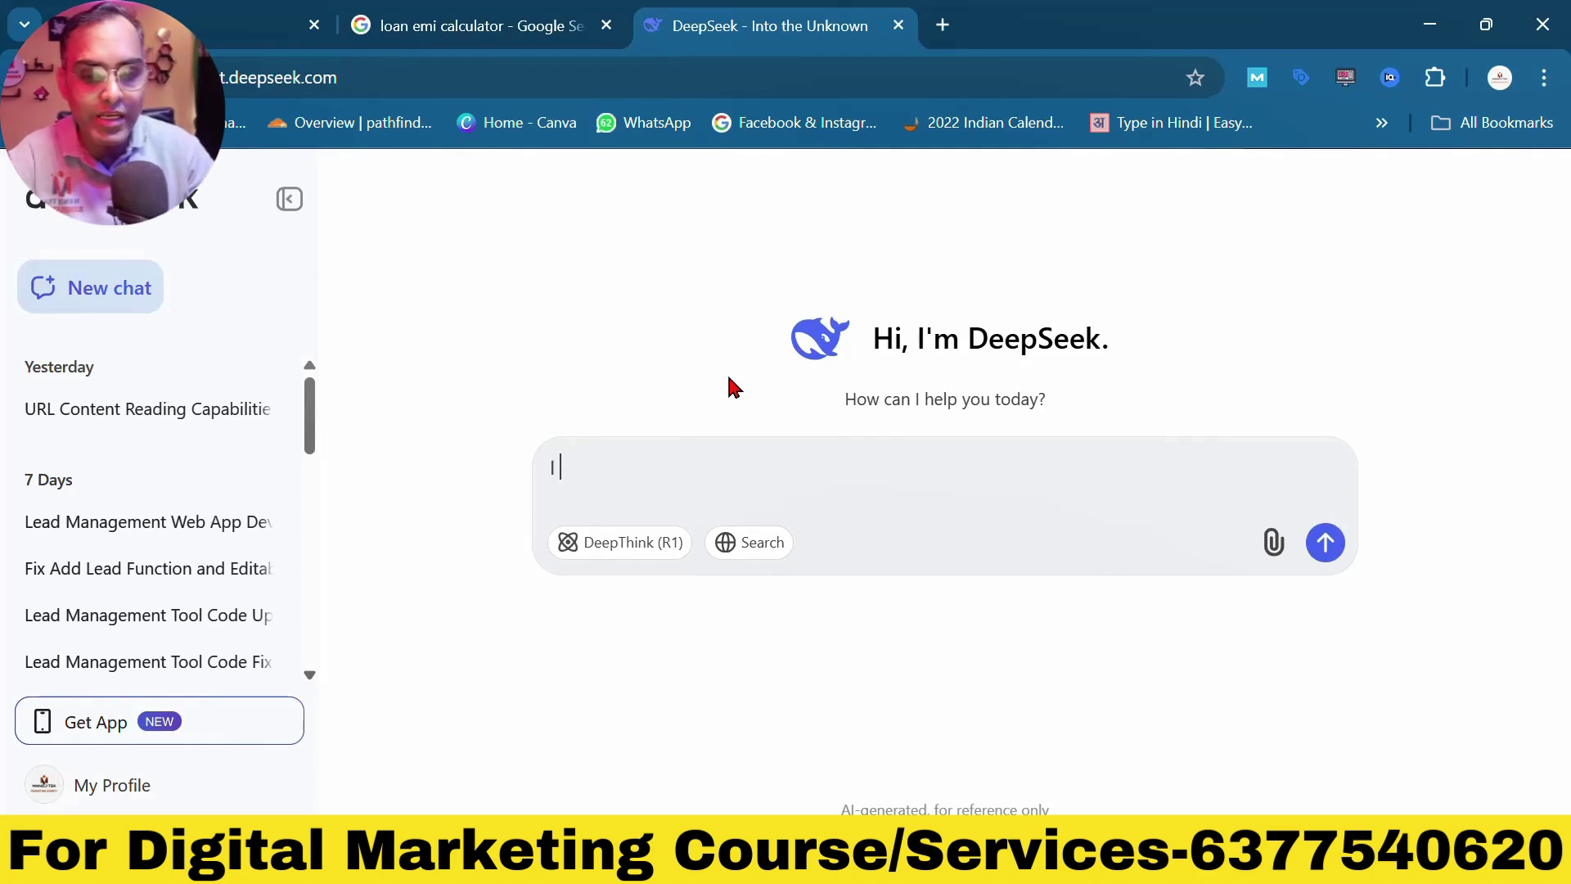
pyautogui.write('want to cr')
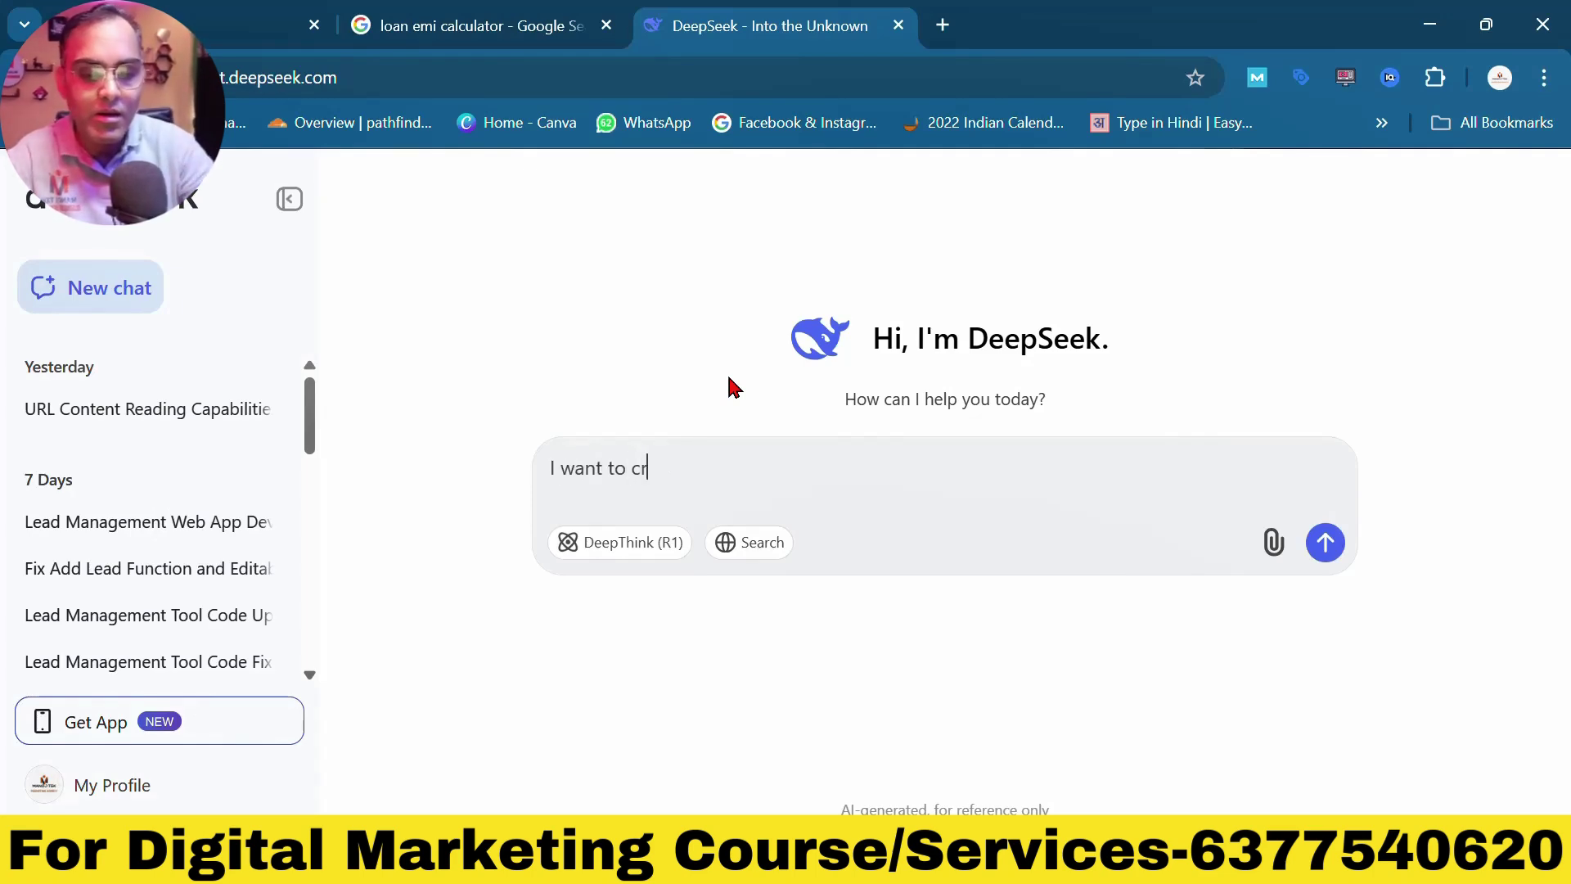
pyautogui.write('eate a loan ')
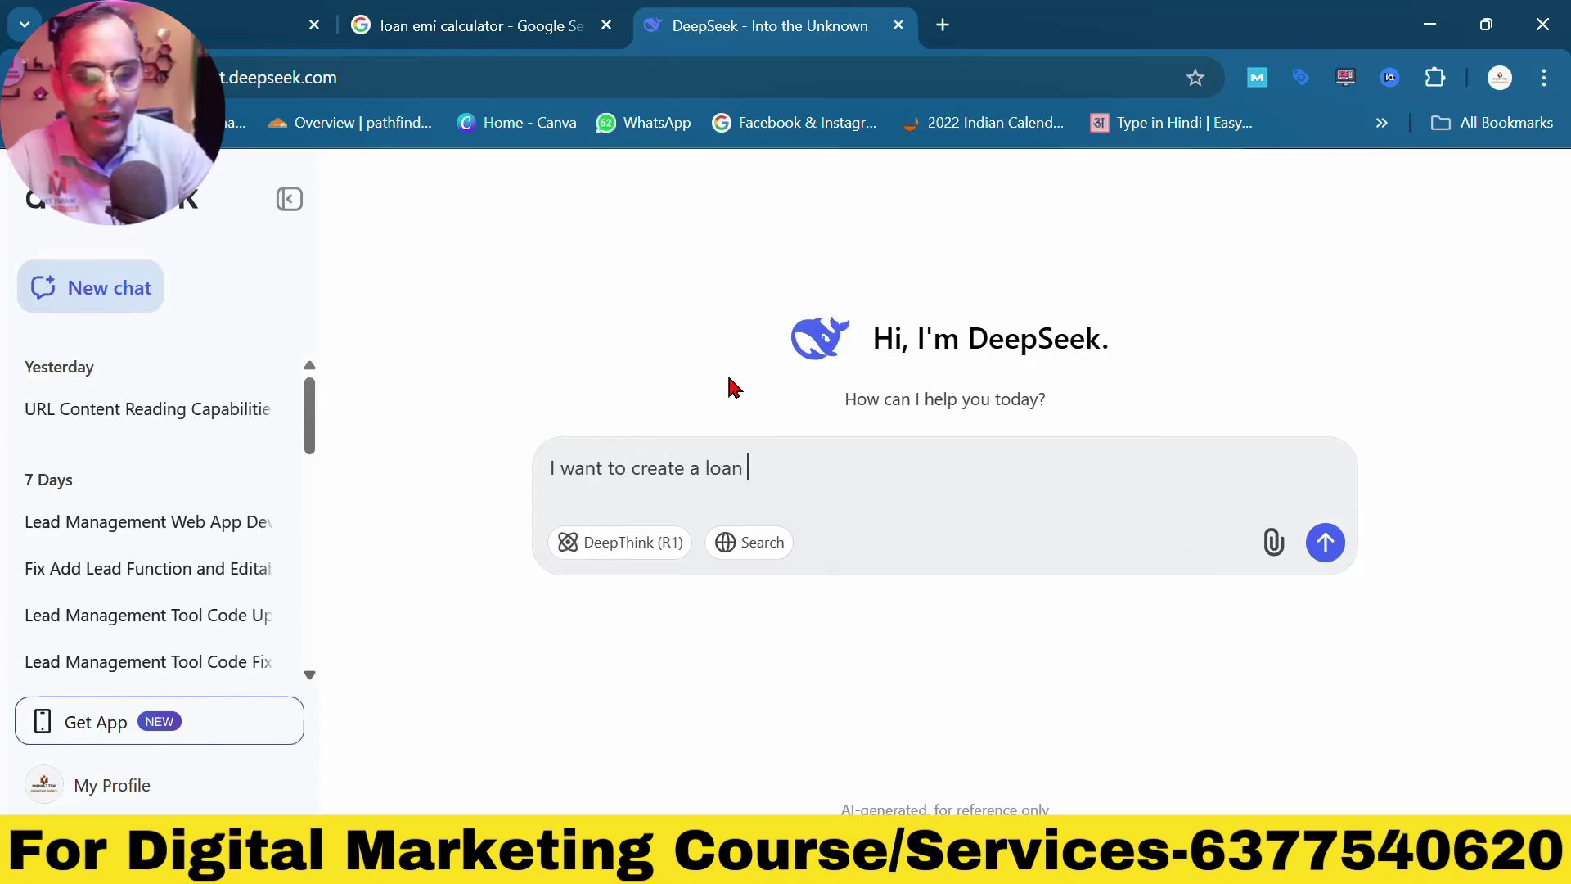
pyautogui.write('emi c')
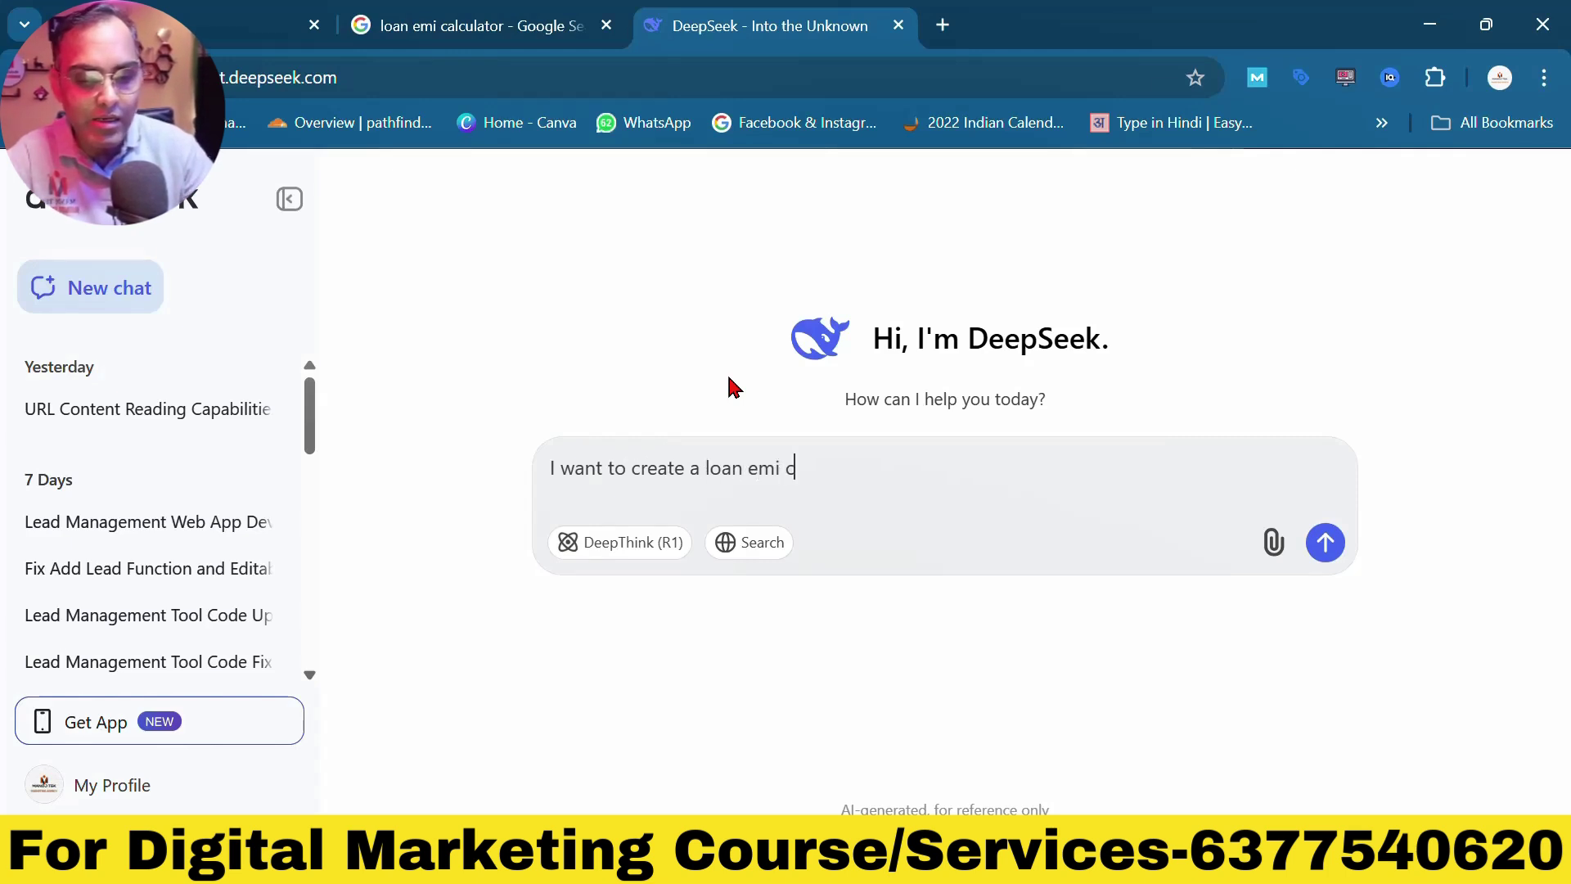
pyautogui.write('alcula')
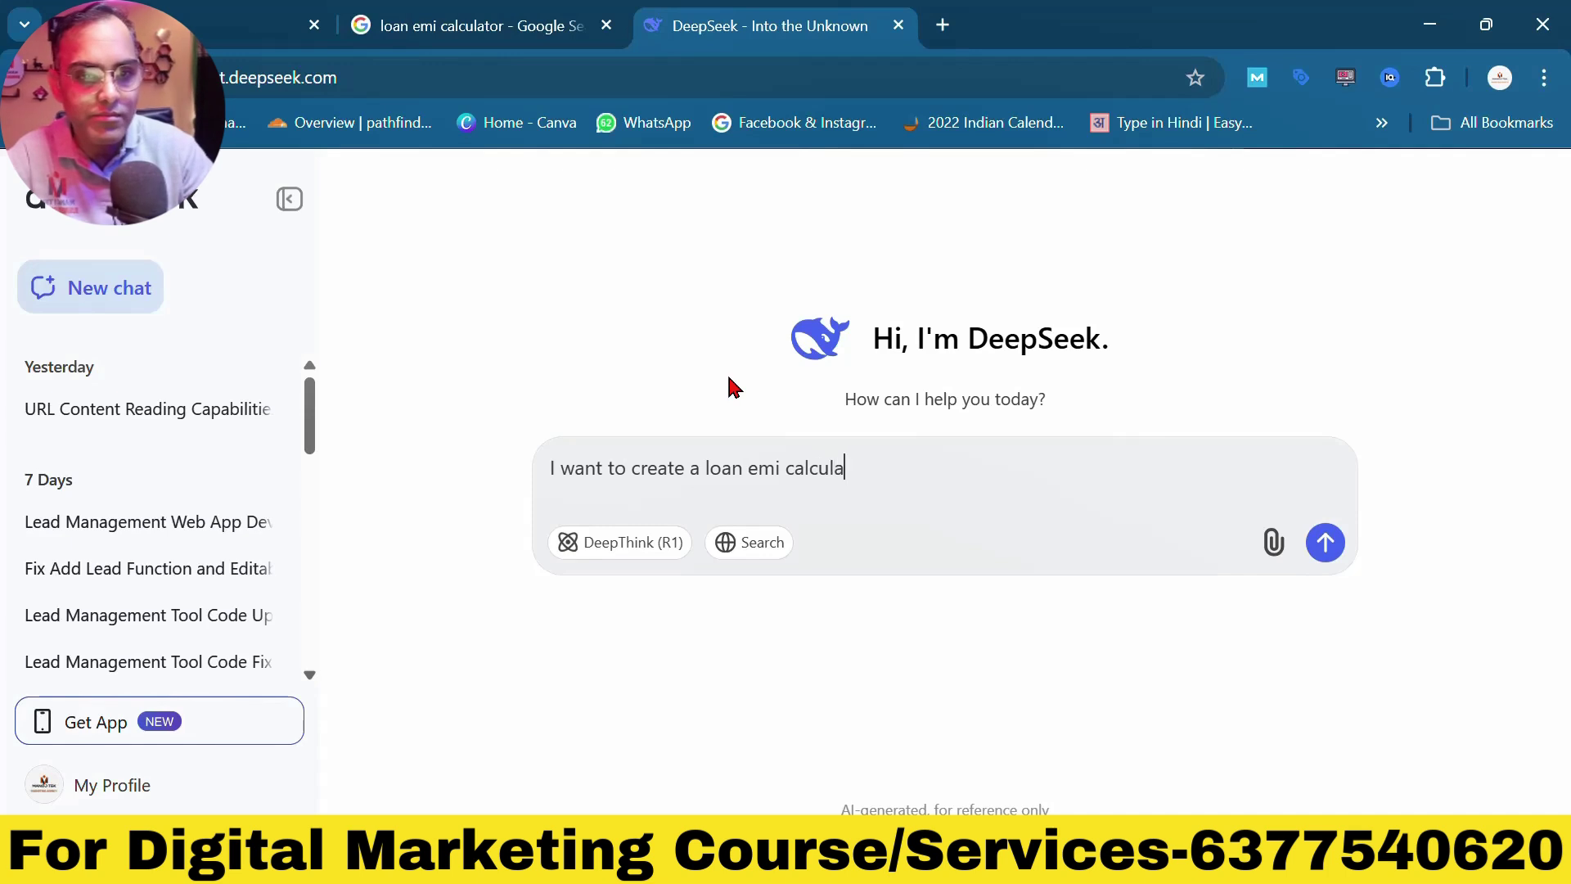
pyautogui.write('tor. P')
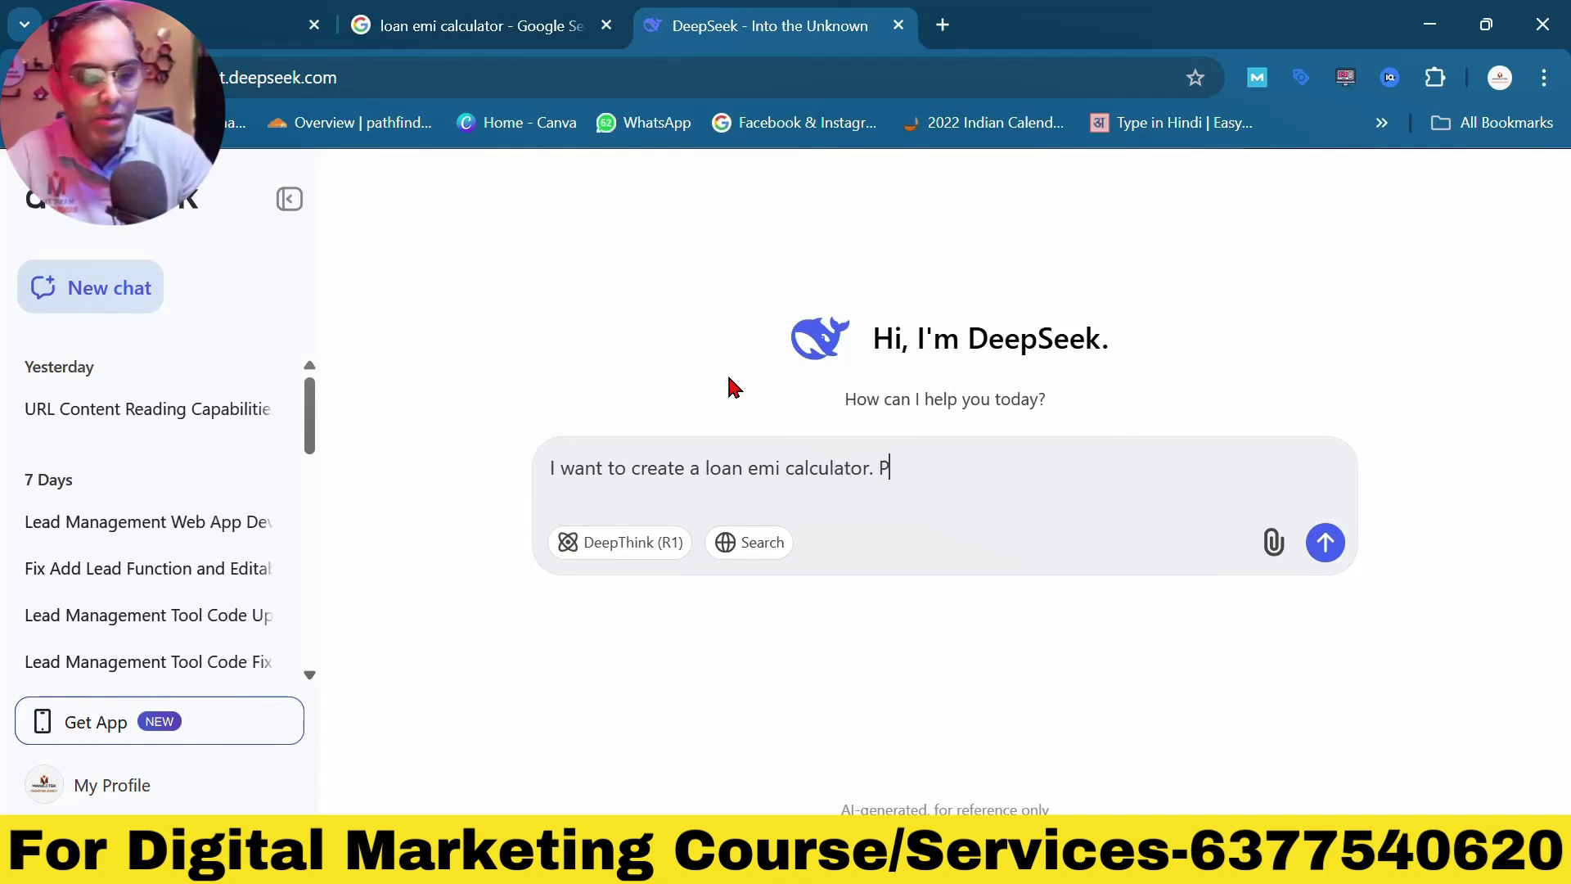
# - Continue the message with "Please give me a coding using html, javascript and css"
pyautogui.write('lease')
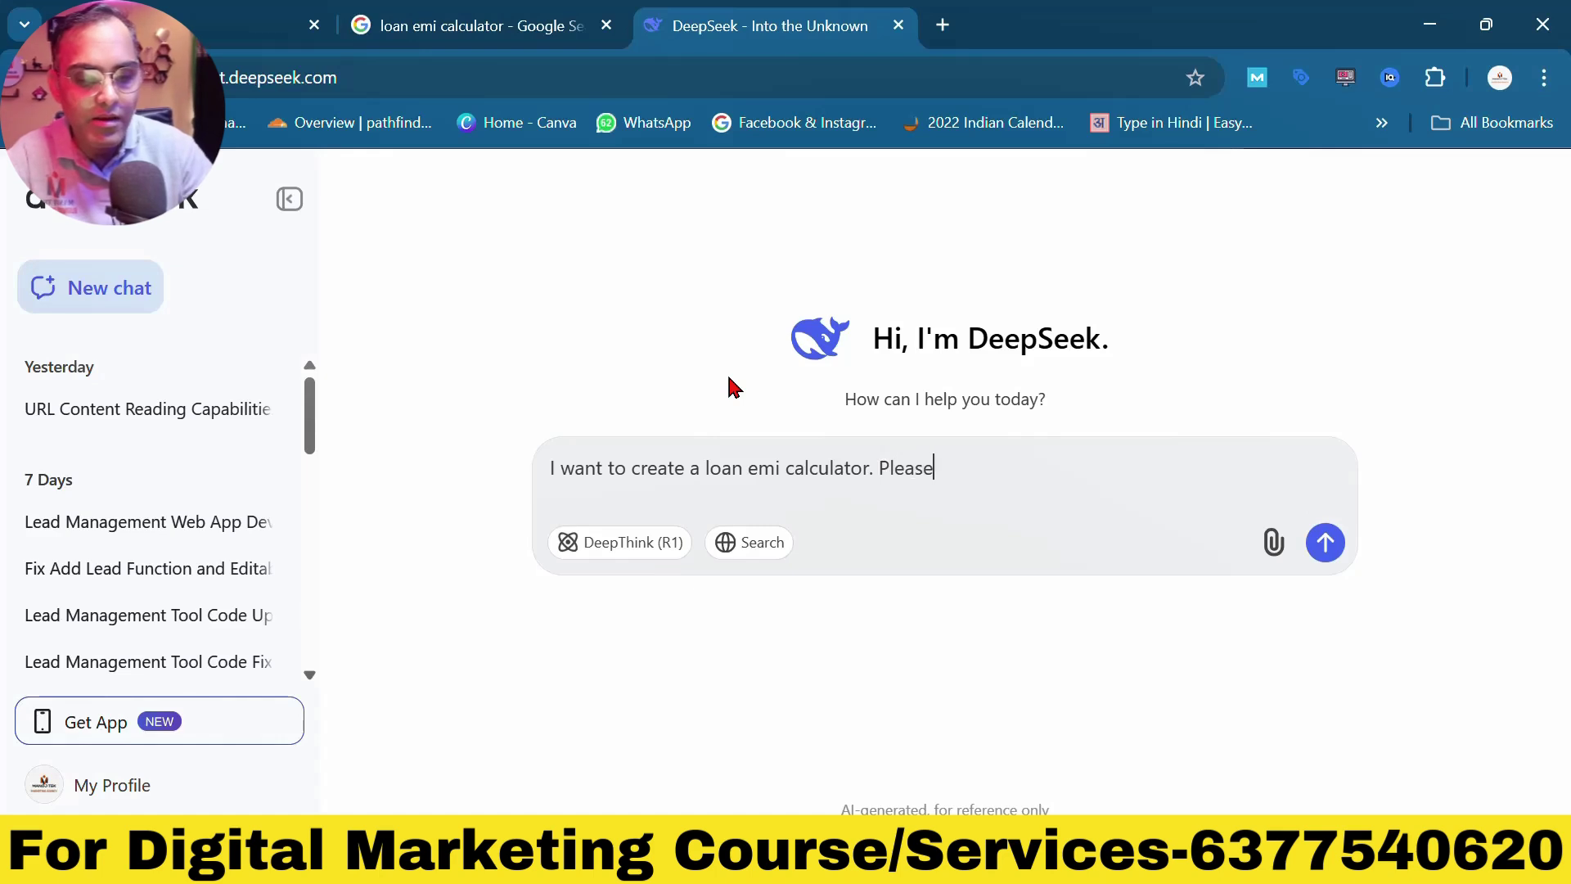
pyautogui.write(' give')
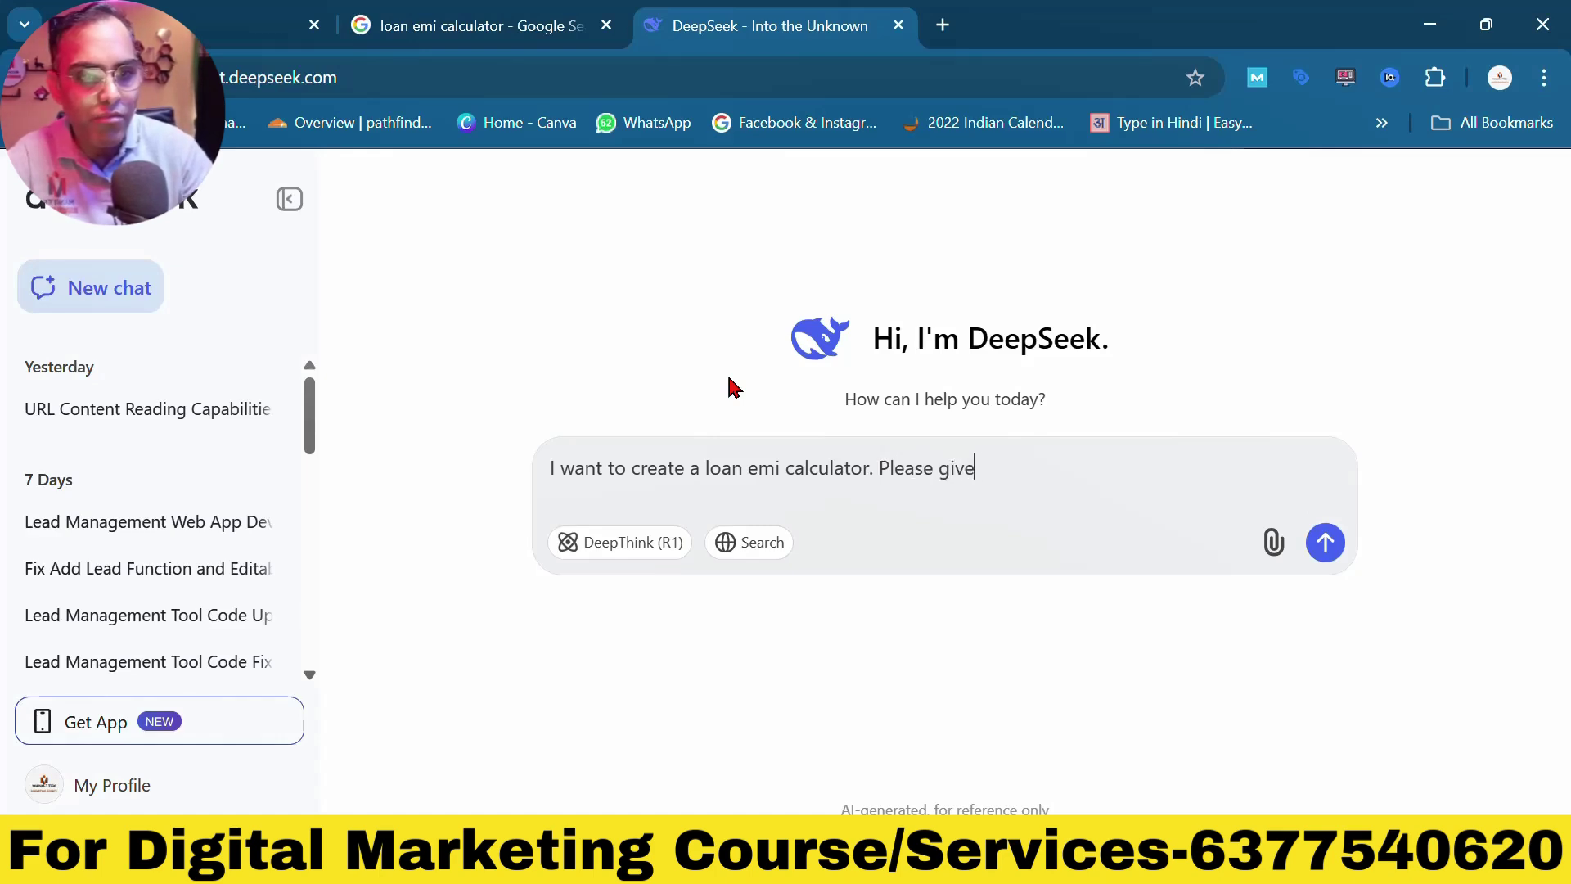
pyautogui.write(' me a')
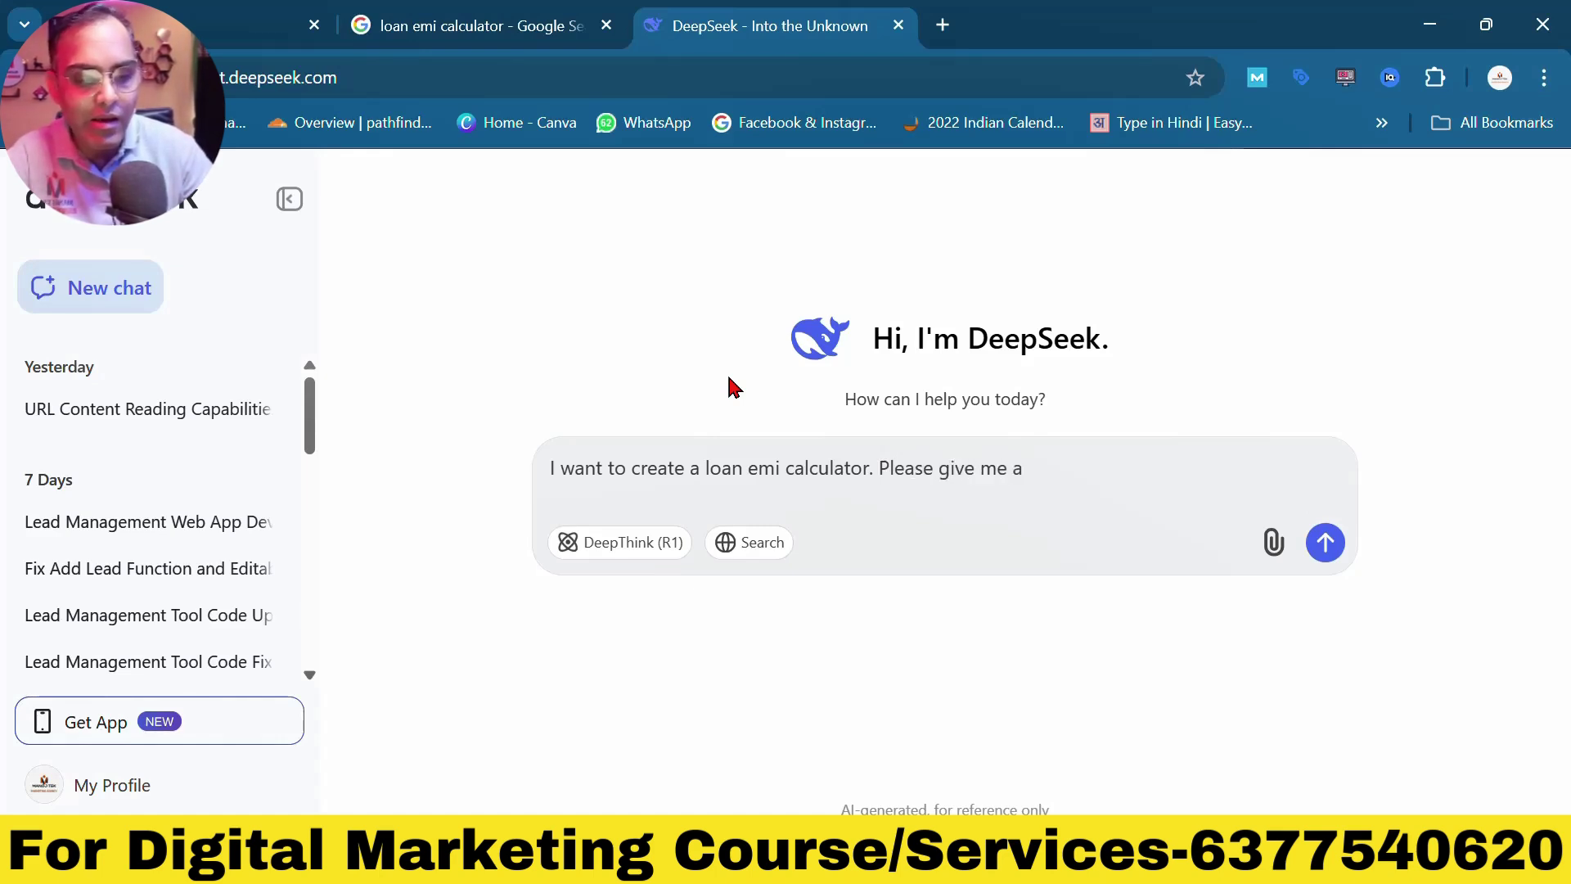
pyautogui.write(' coding ')
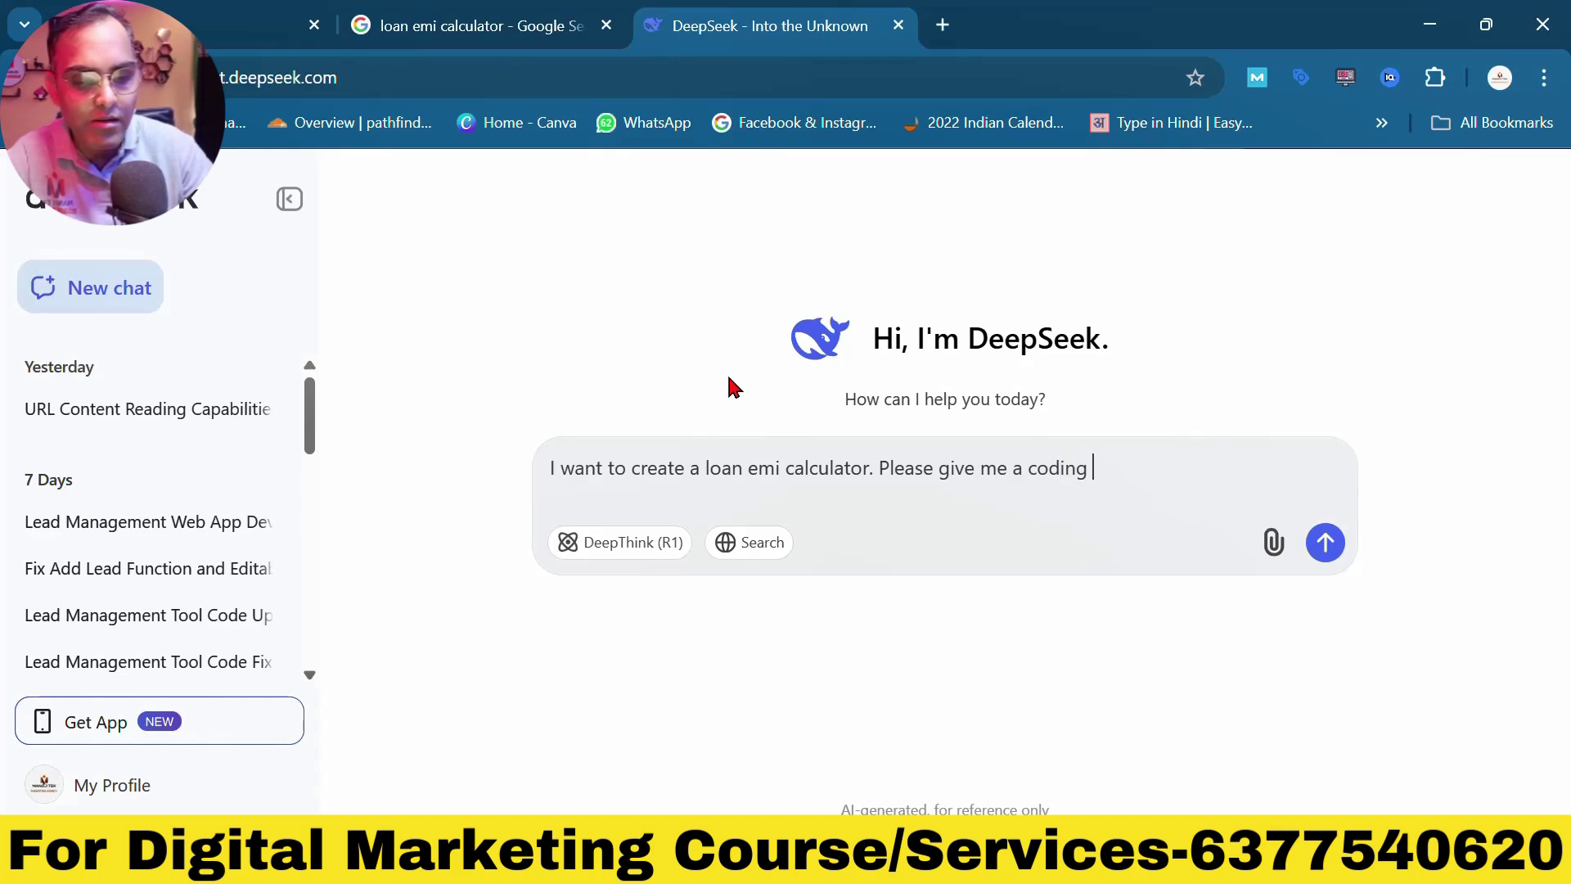
pyautogui.write('usi')
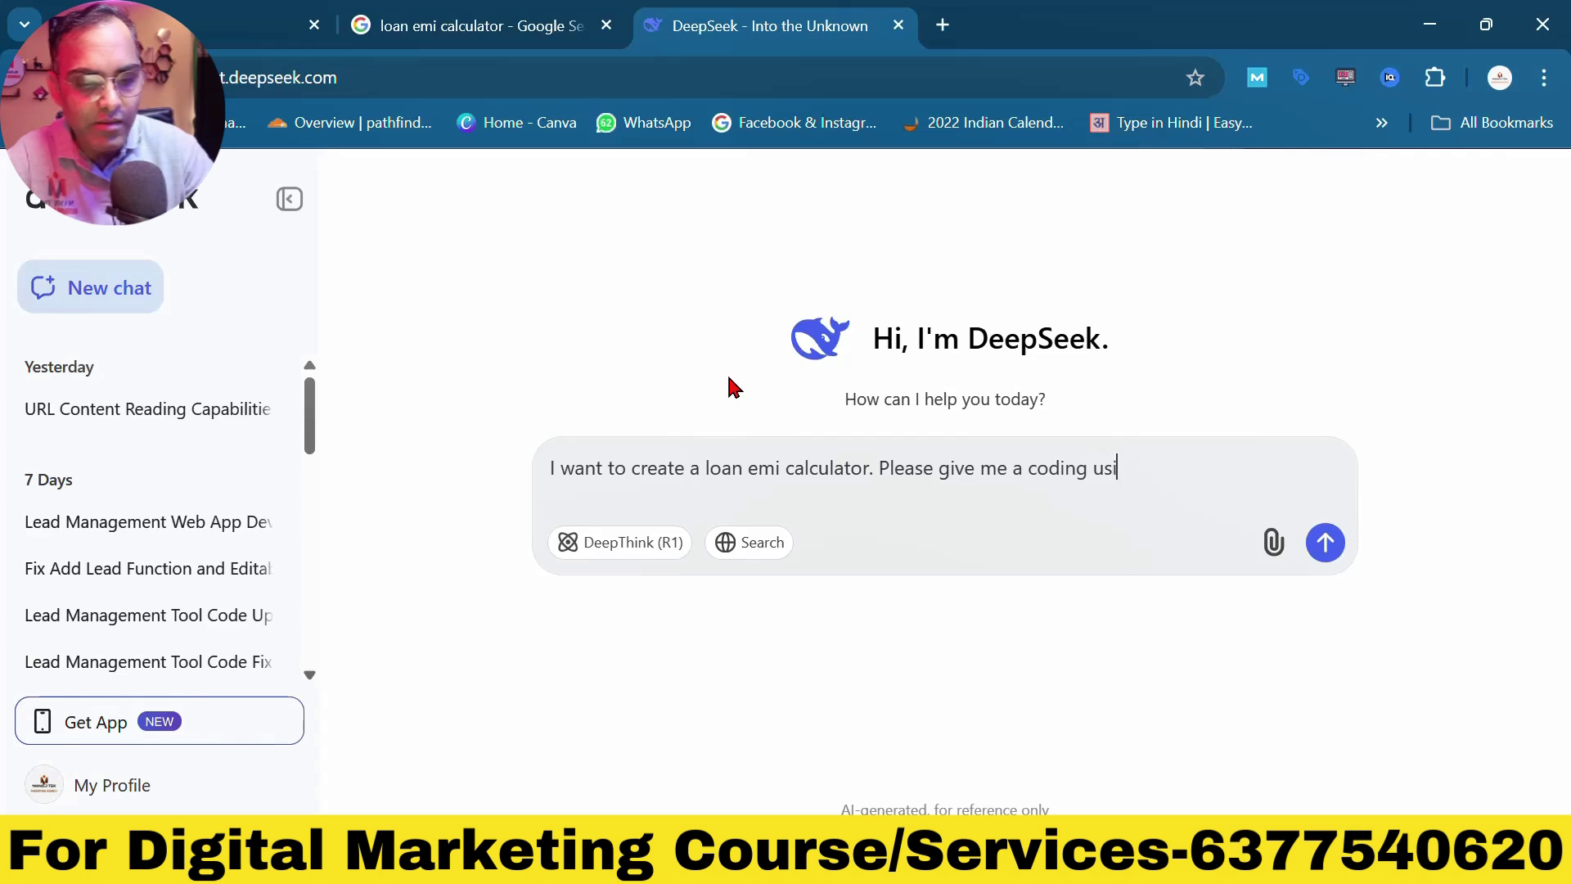
pyautogui.write('ng ht')
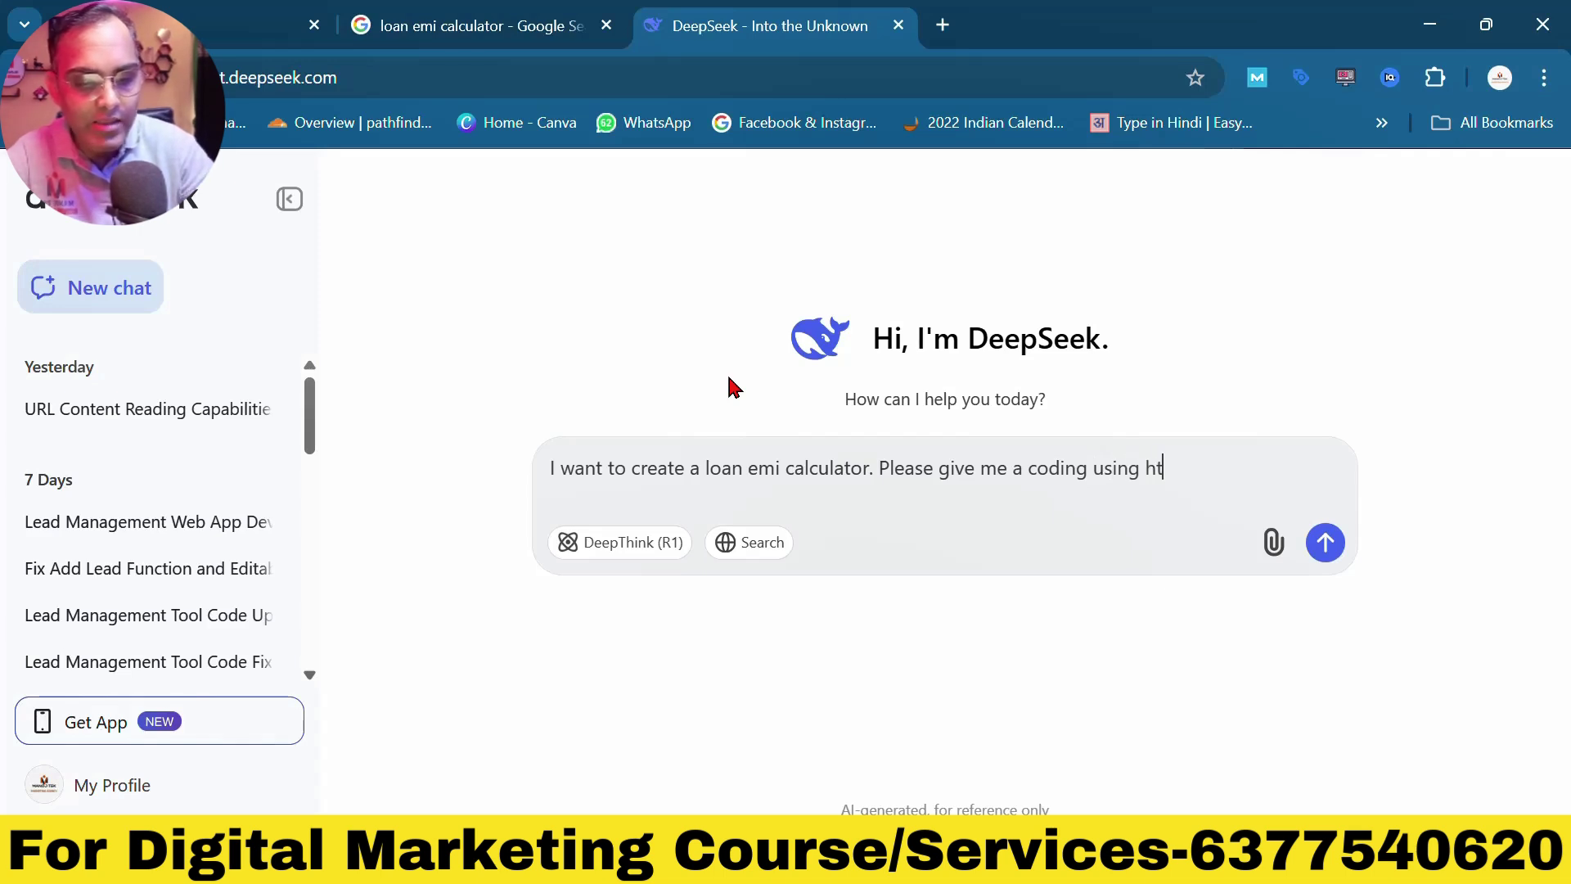
pyautogui.write('ml, java')
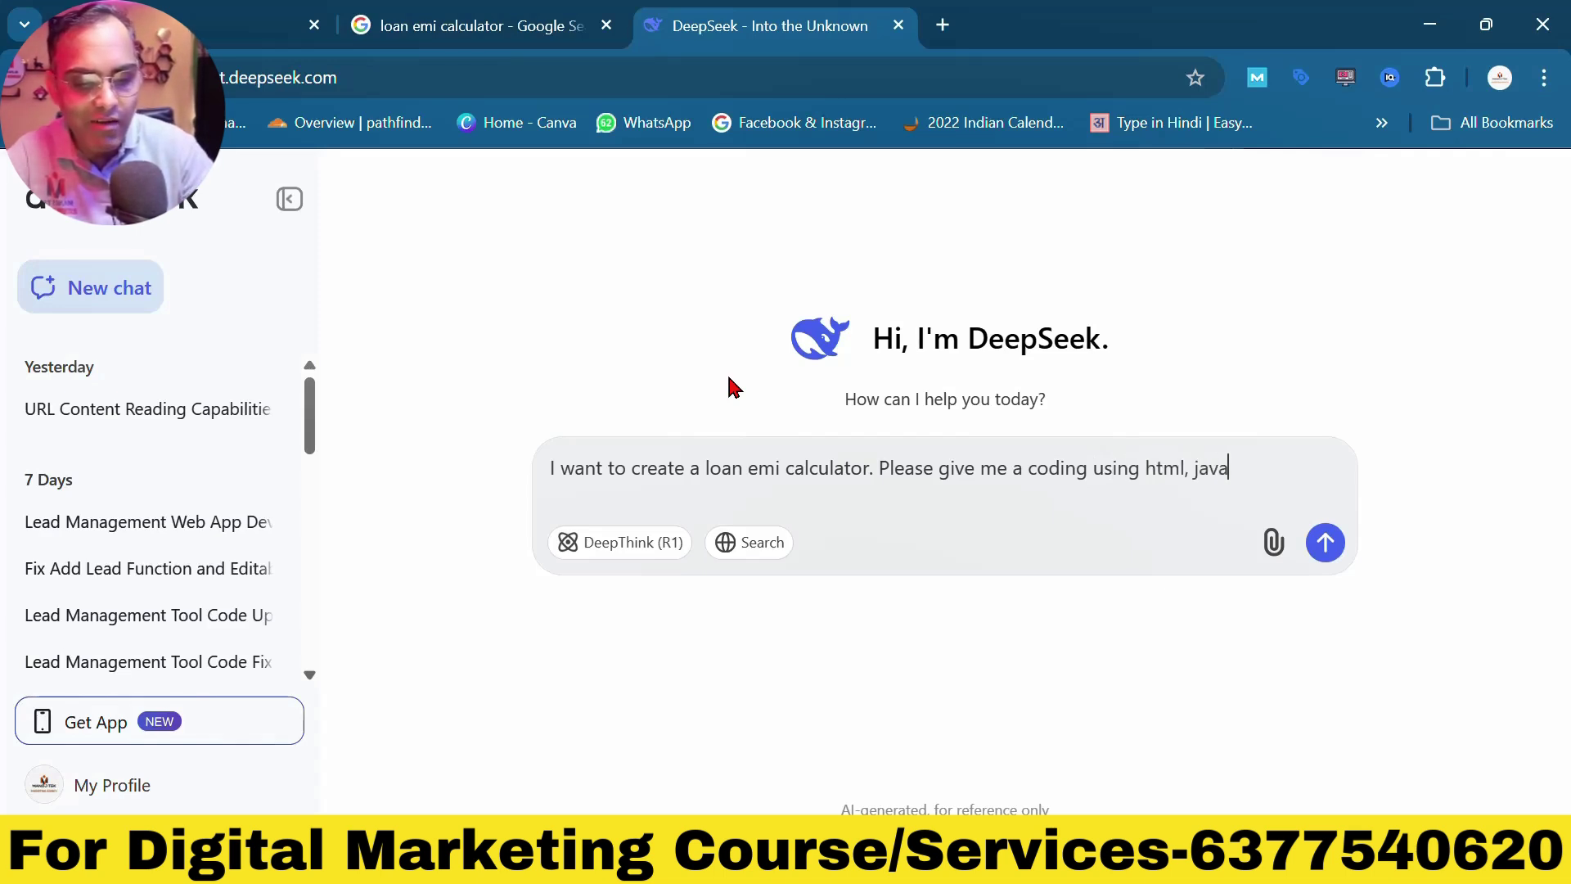
pyautogui.write('scrip')
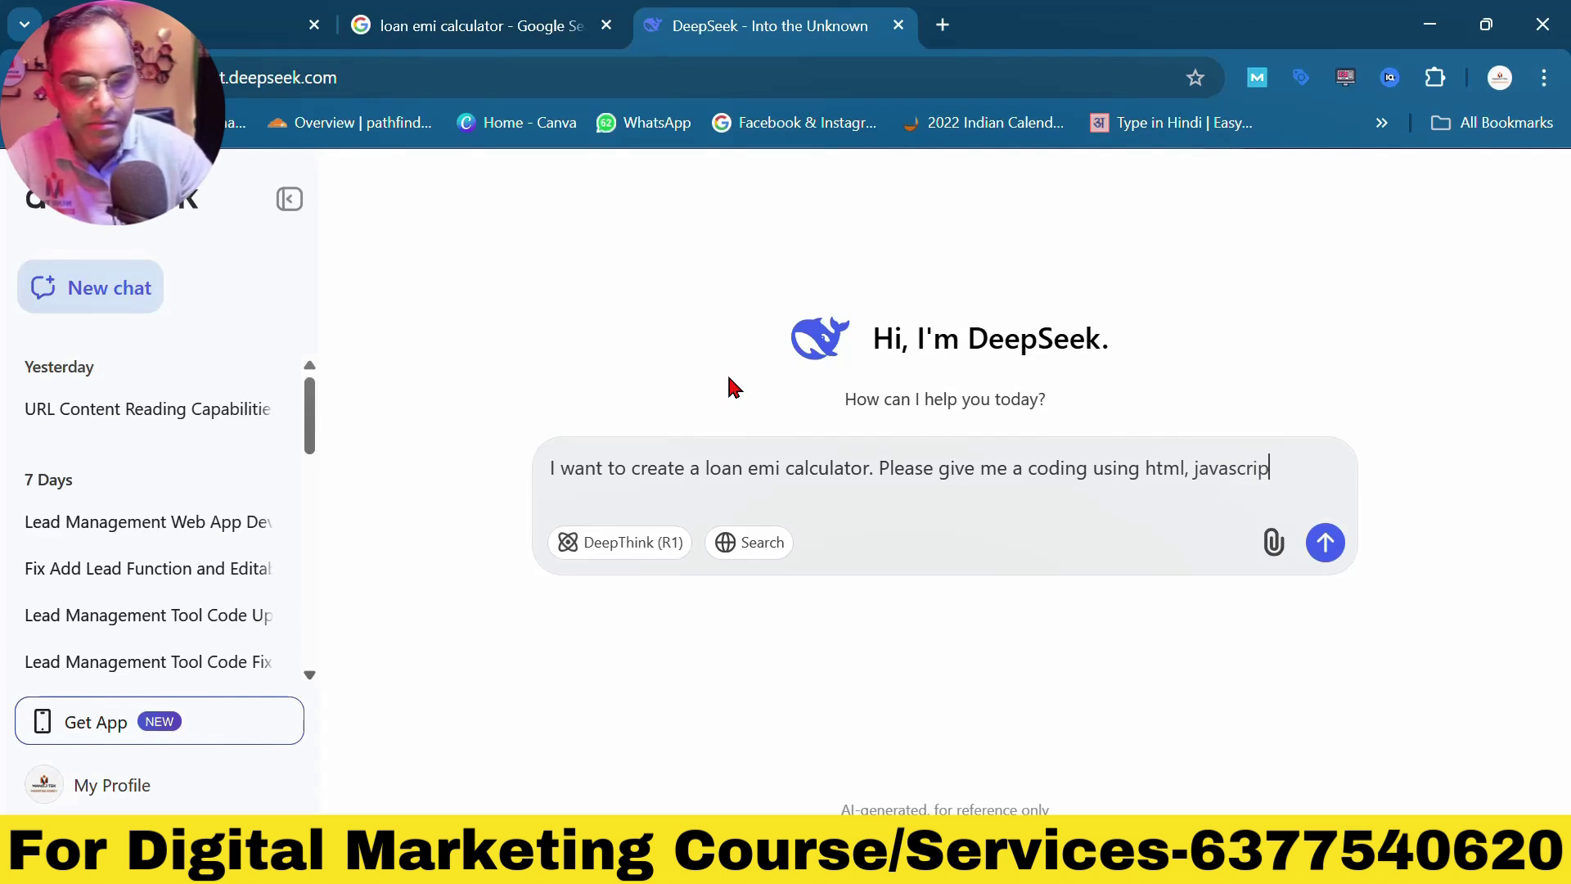
pyautogui.write('t and css')
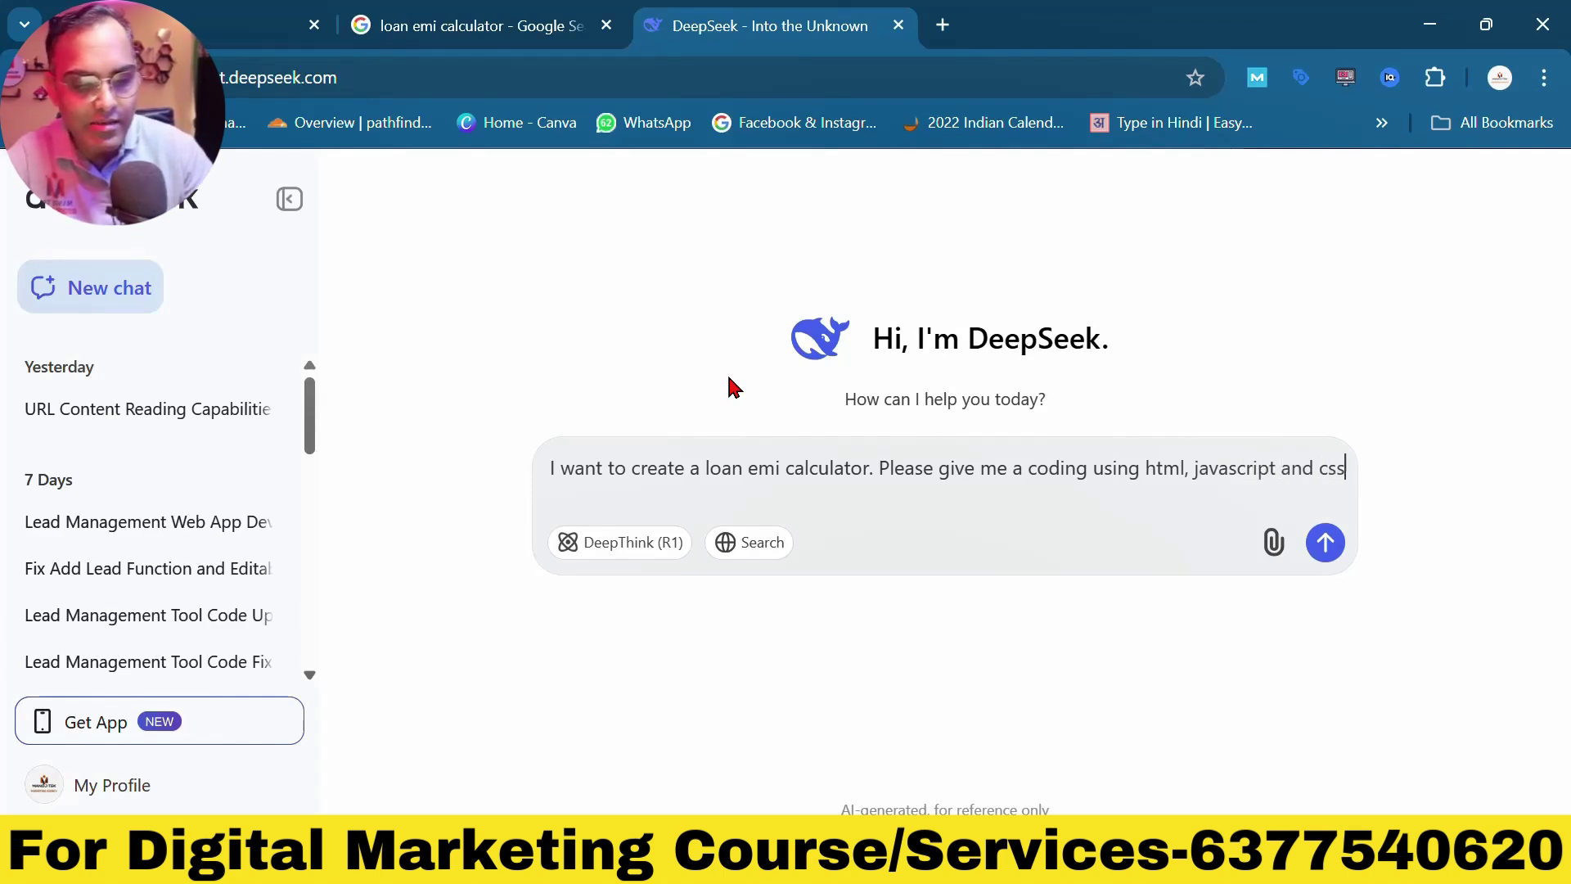
# - Add the request "Also write some content in it and please ensure it will work properly" to the message
pyautogui.write('. Also e')
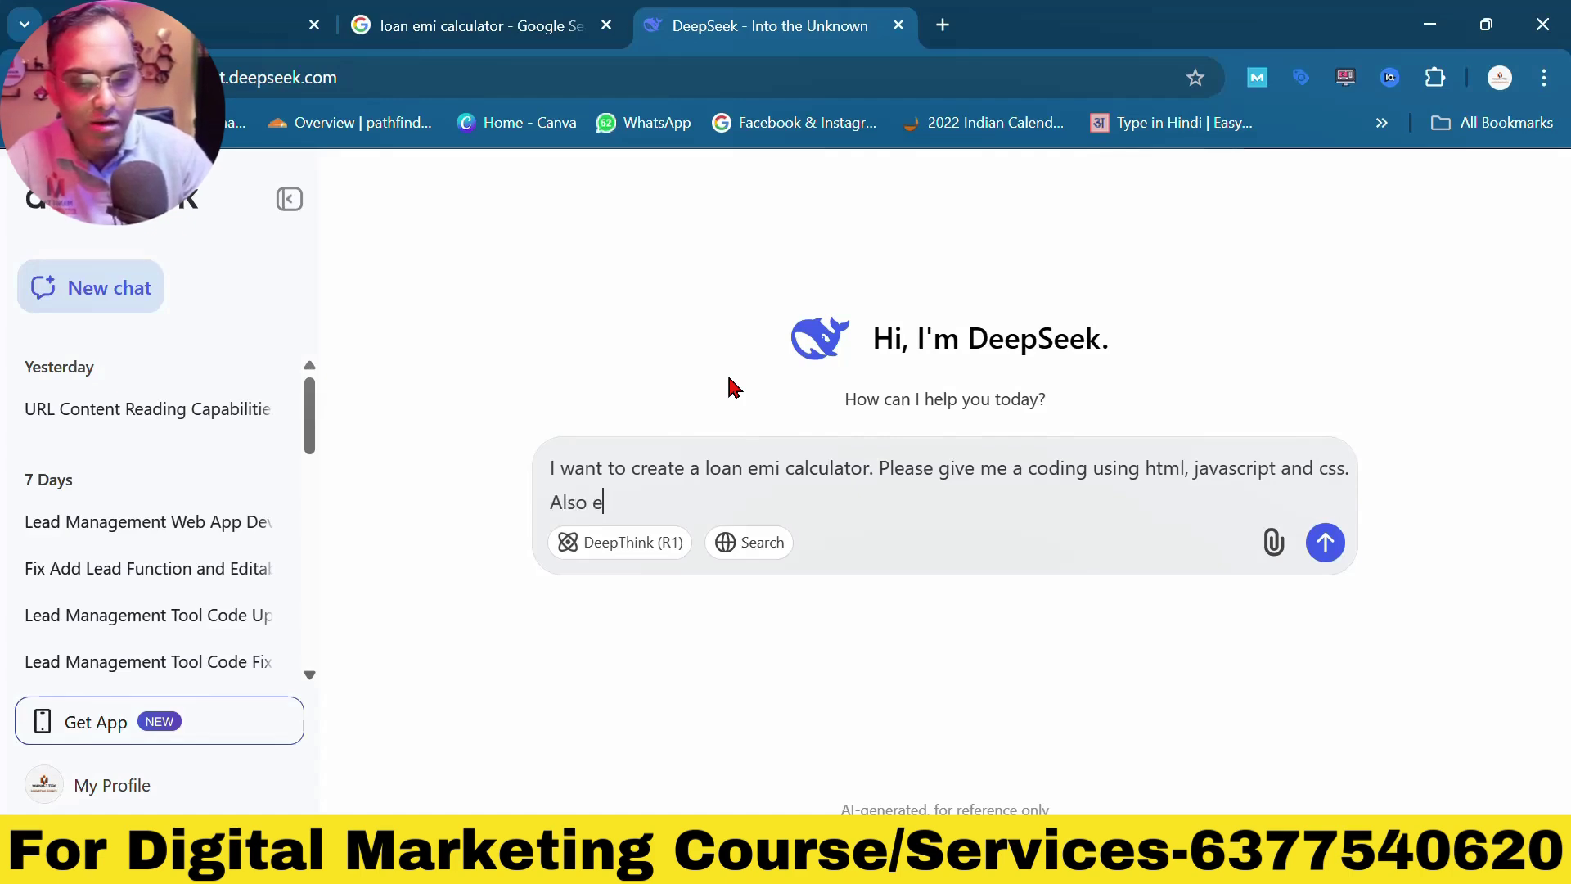
pyautogui.press('BackSpace')
pyautogui.write('write so')
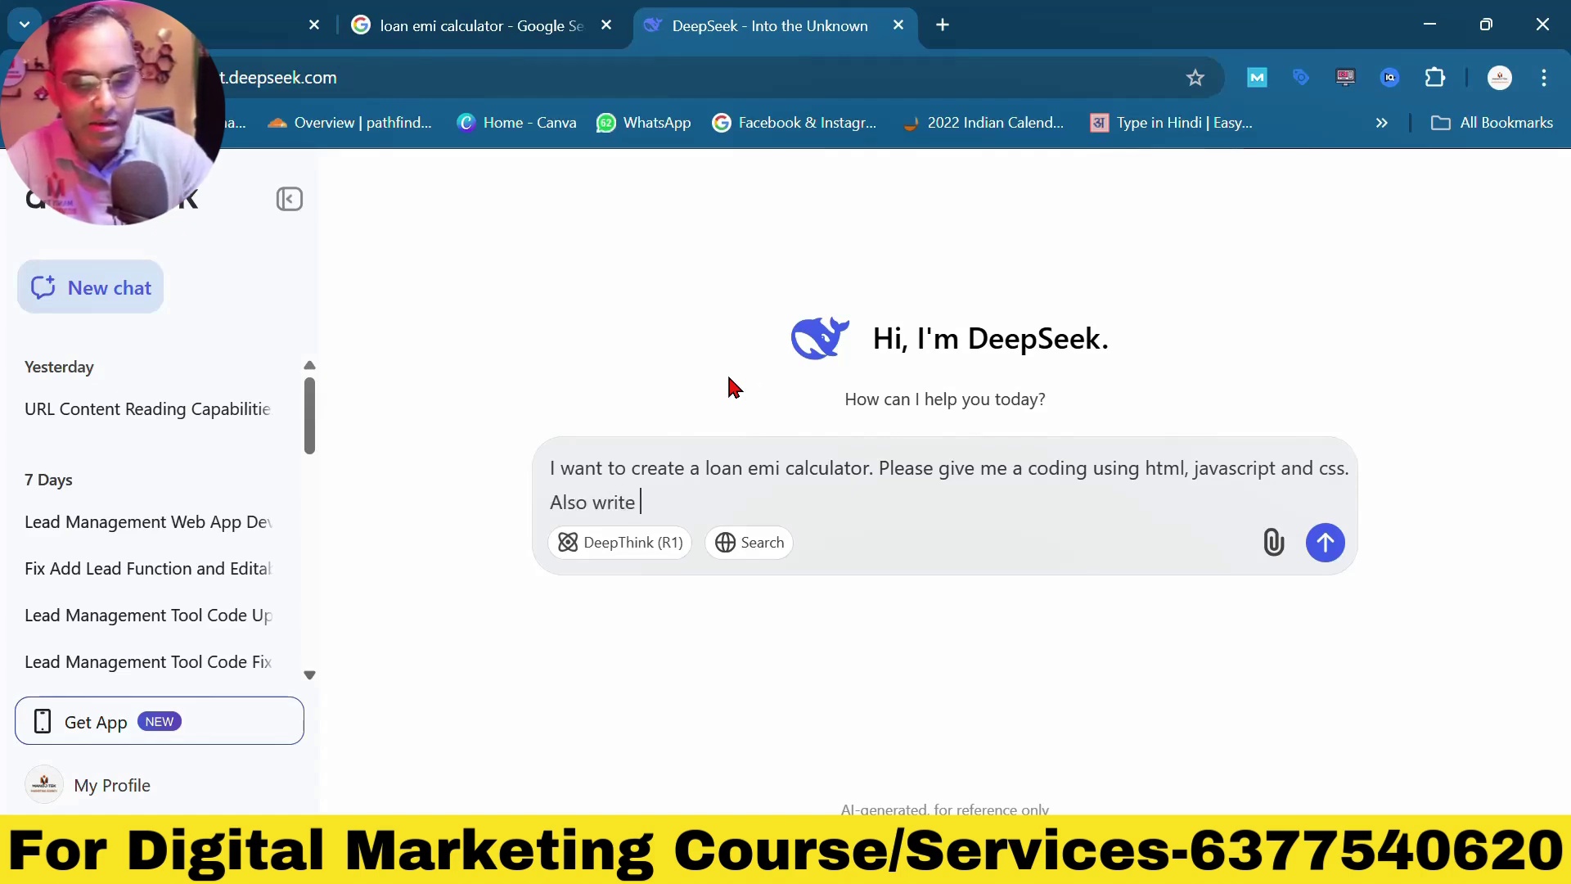
pyautogui.write('me con')
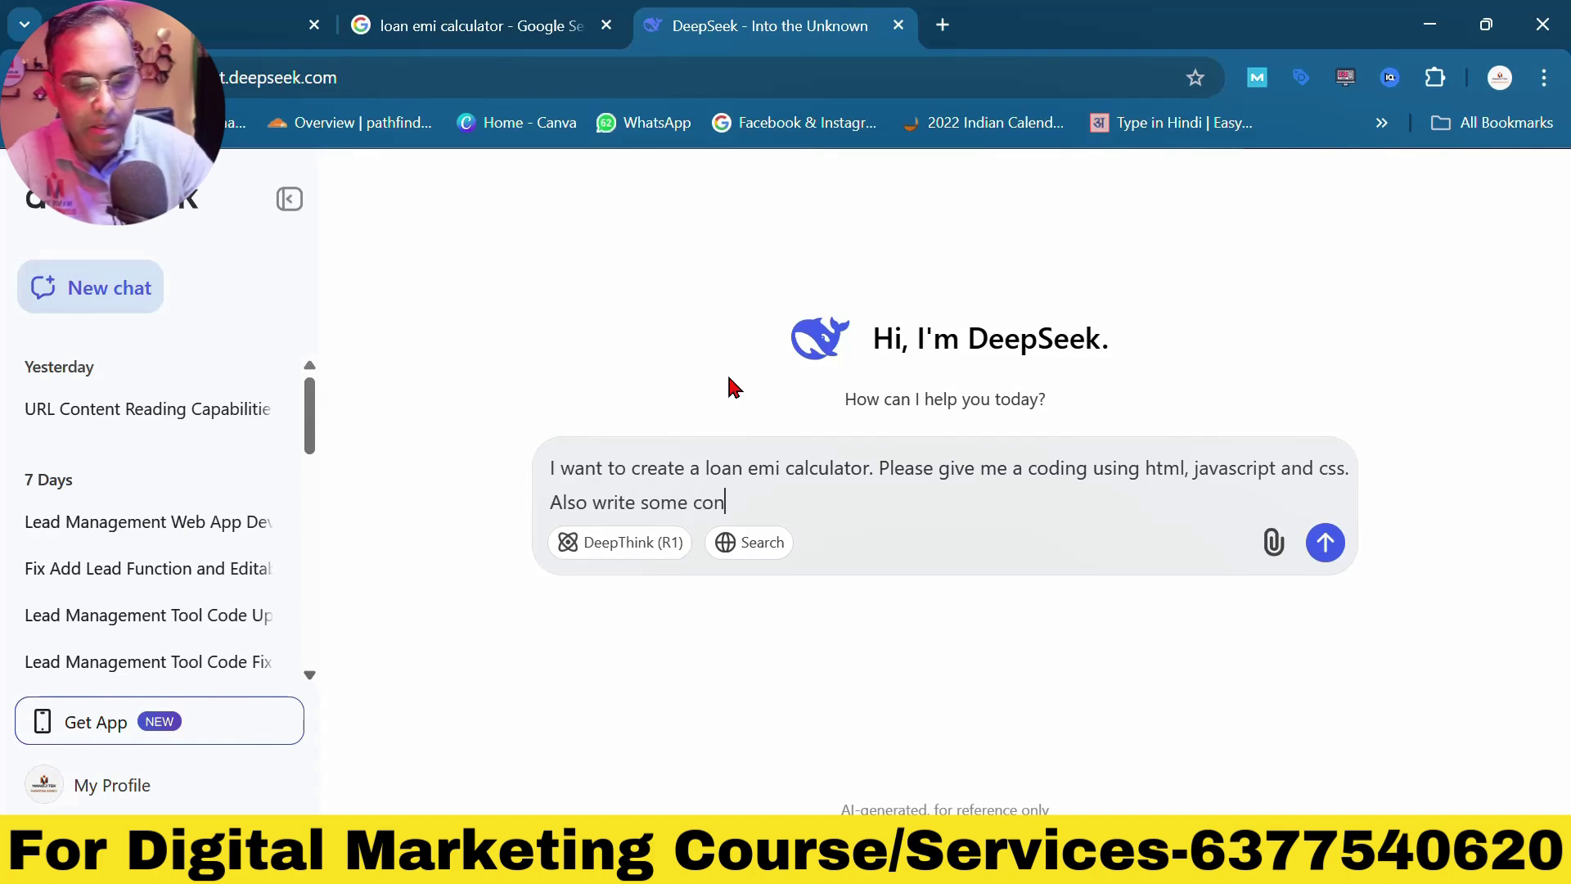
pyautogui.write('tent ')
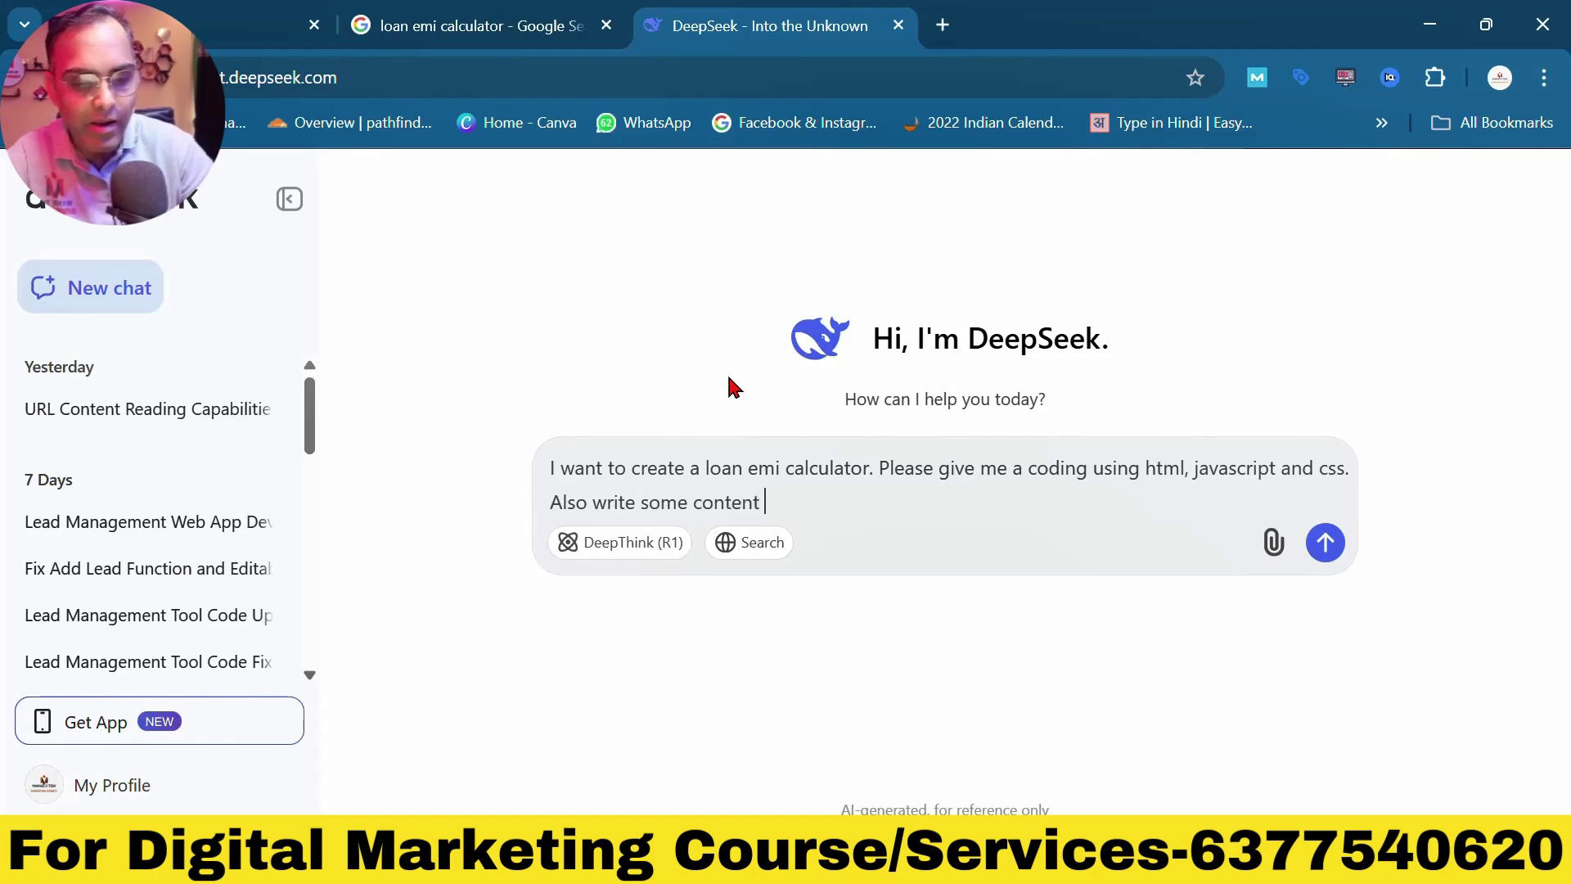
pyautogui.write('in it')
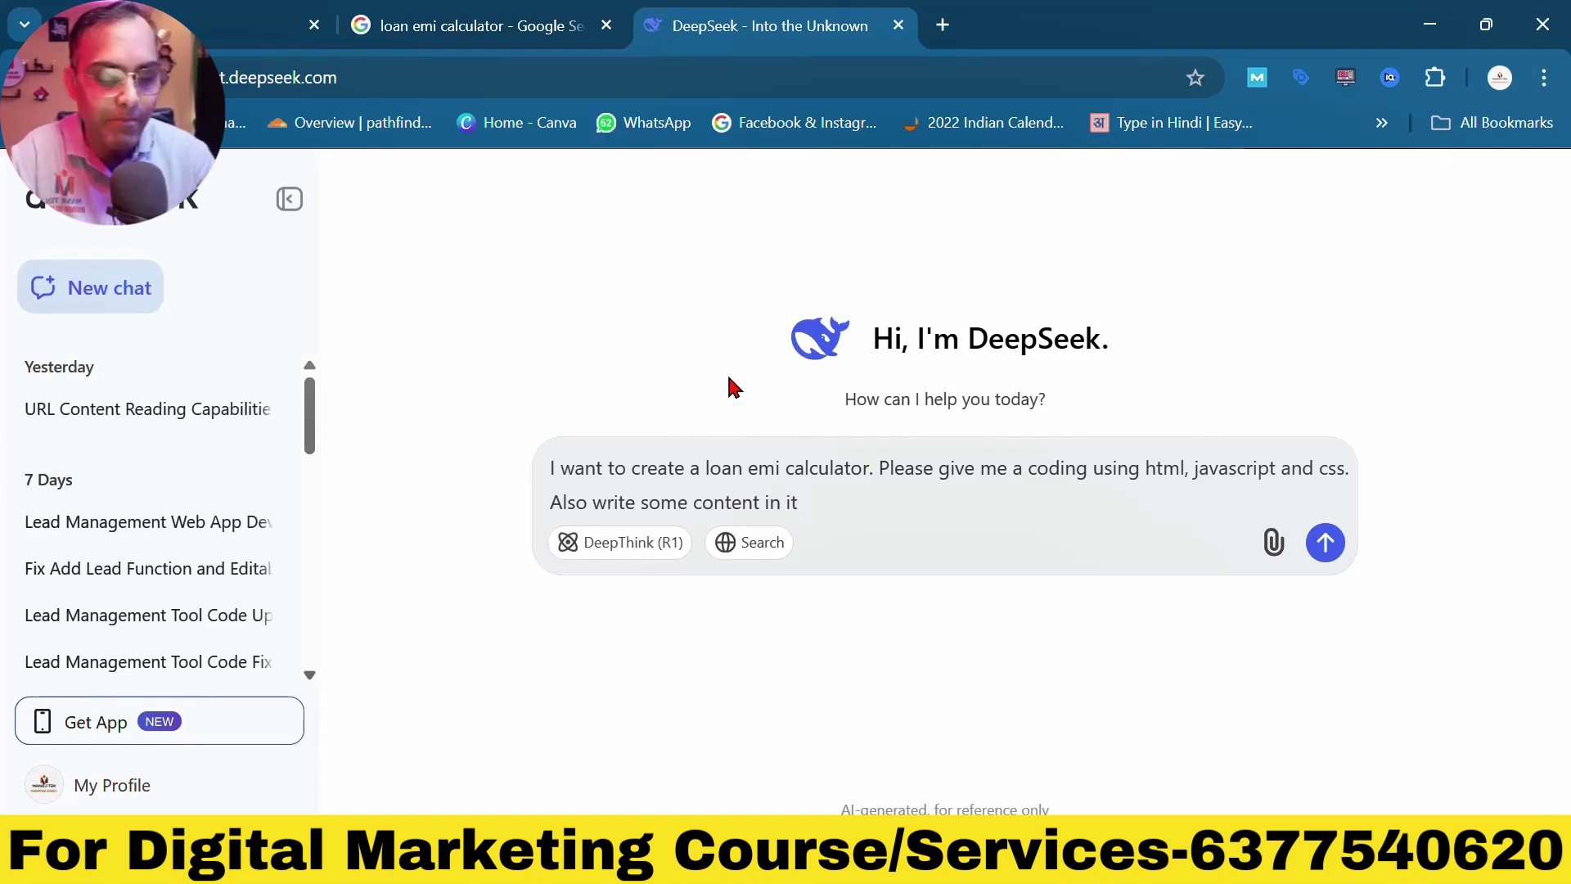
pyautogui.write(' , ')
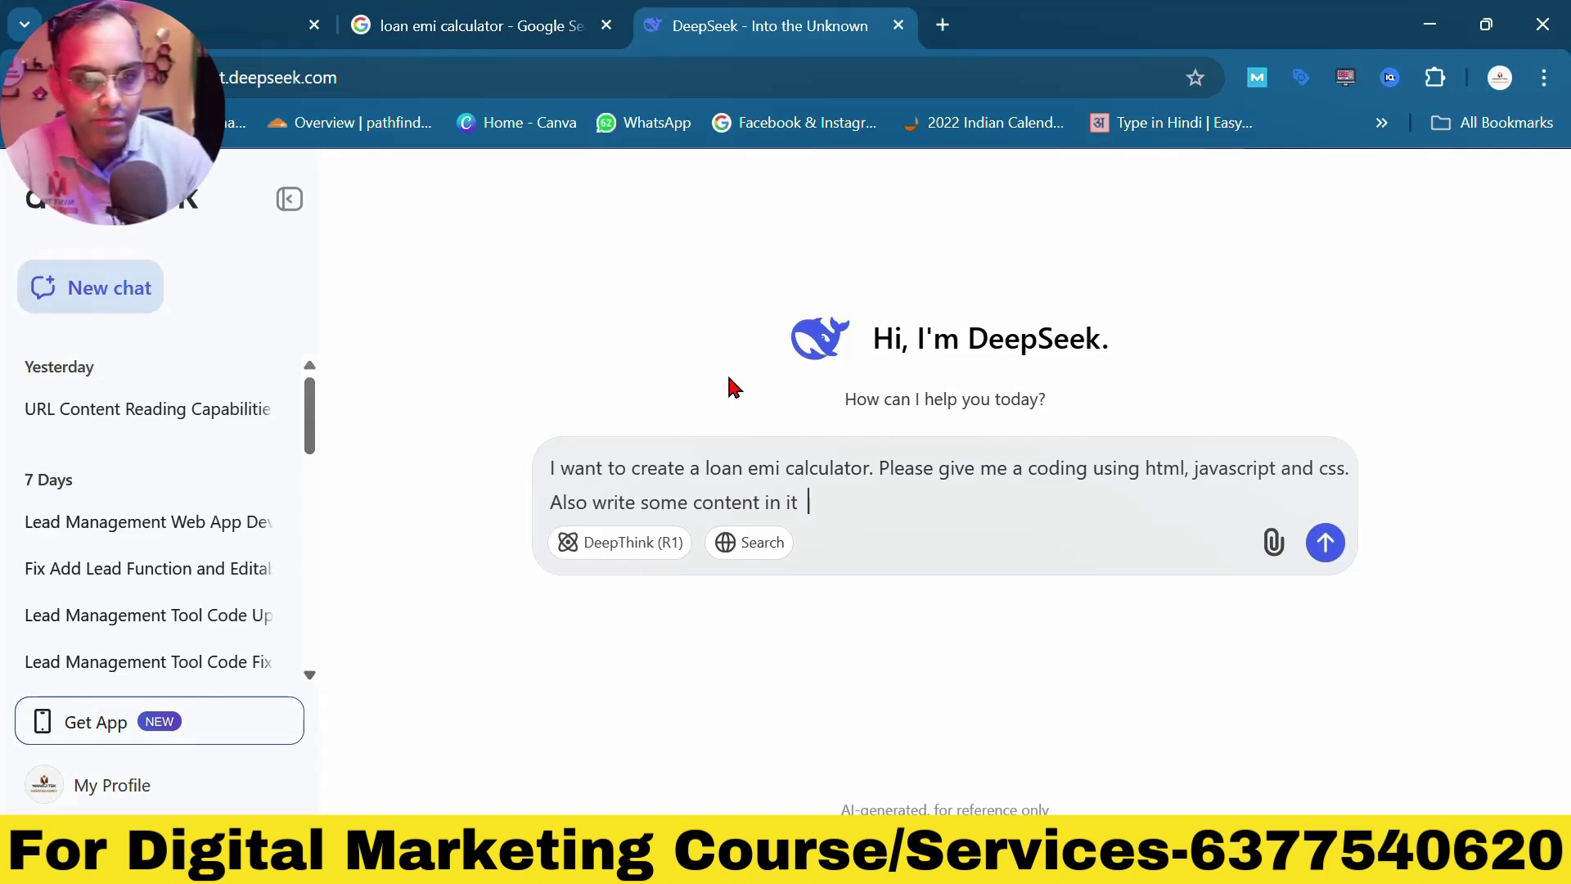
pyautogui.write('and pleas')
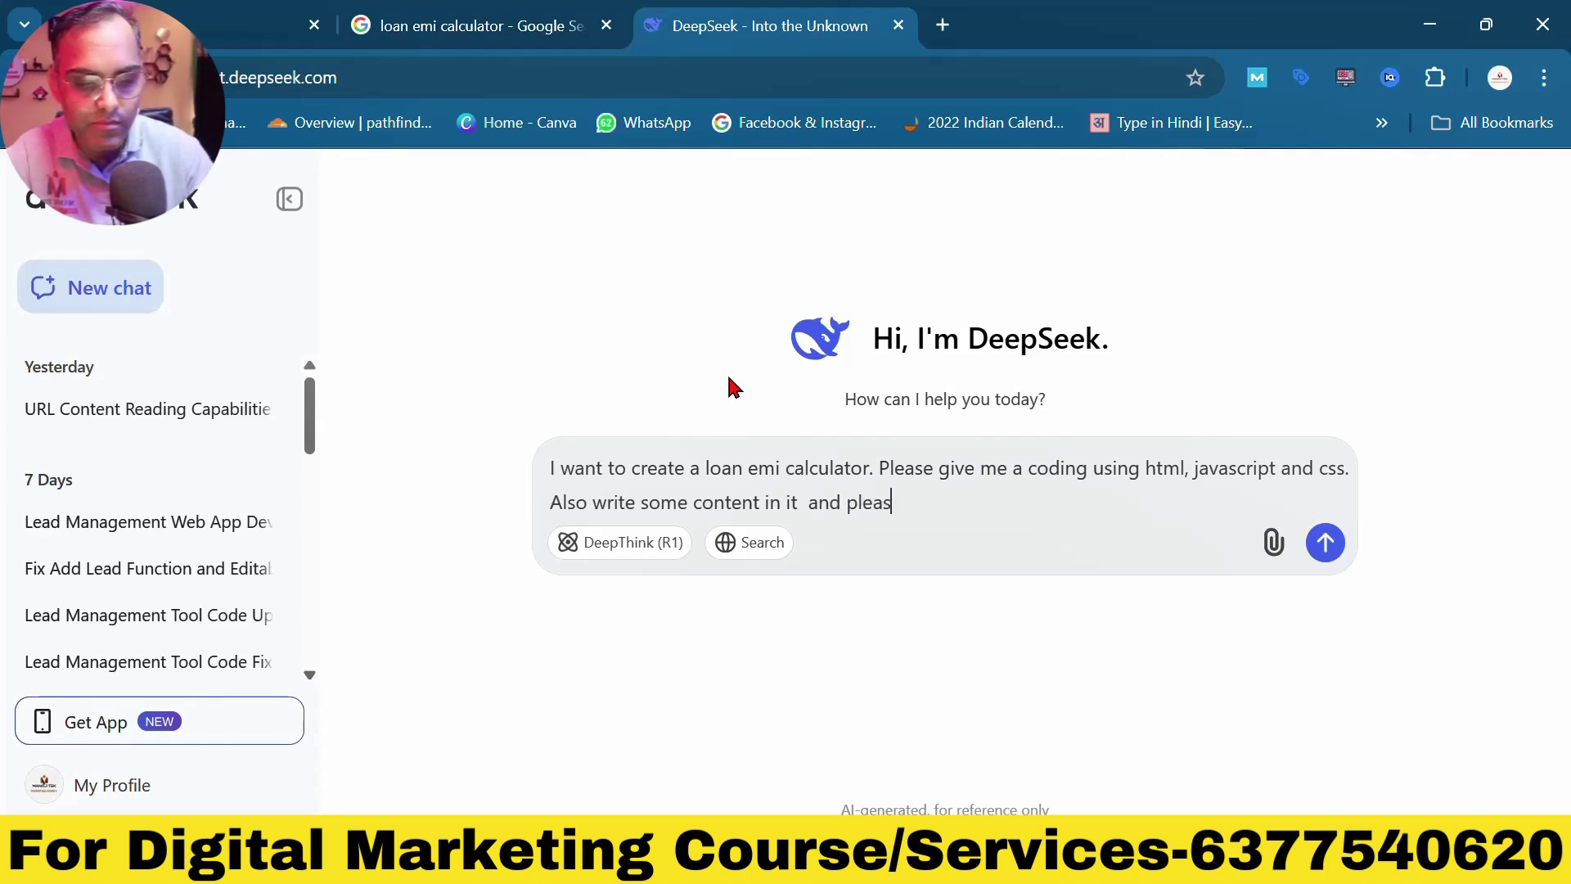
pyautogui.write('e ensure ')
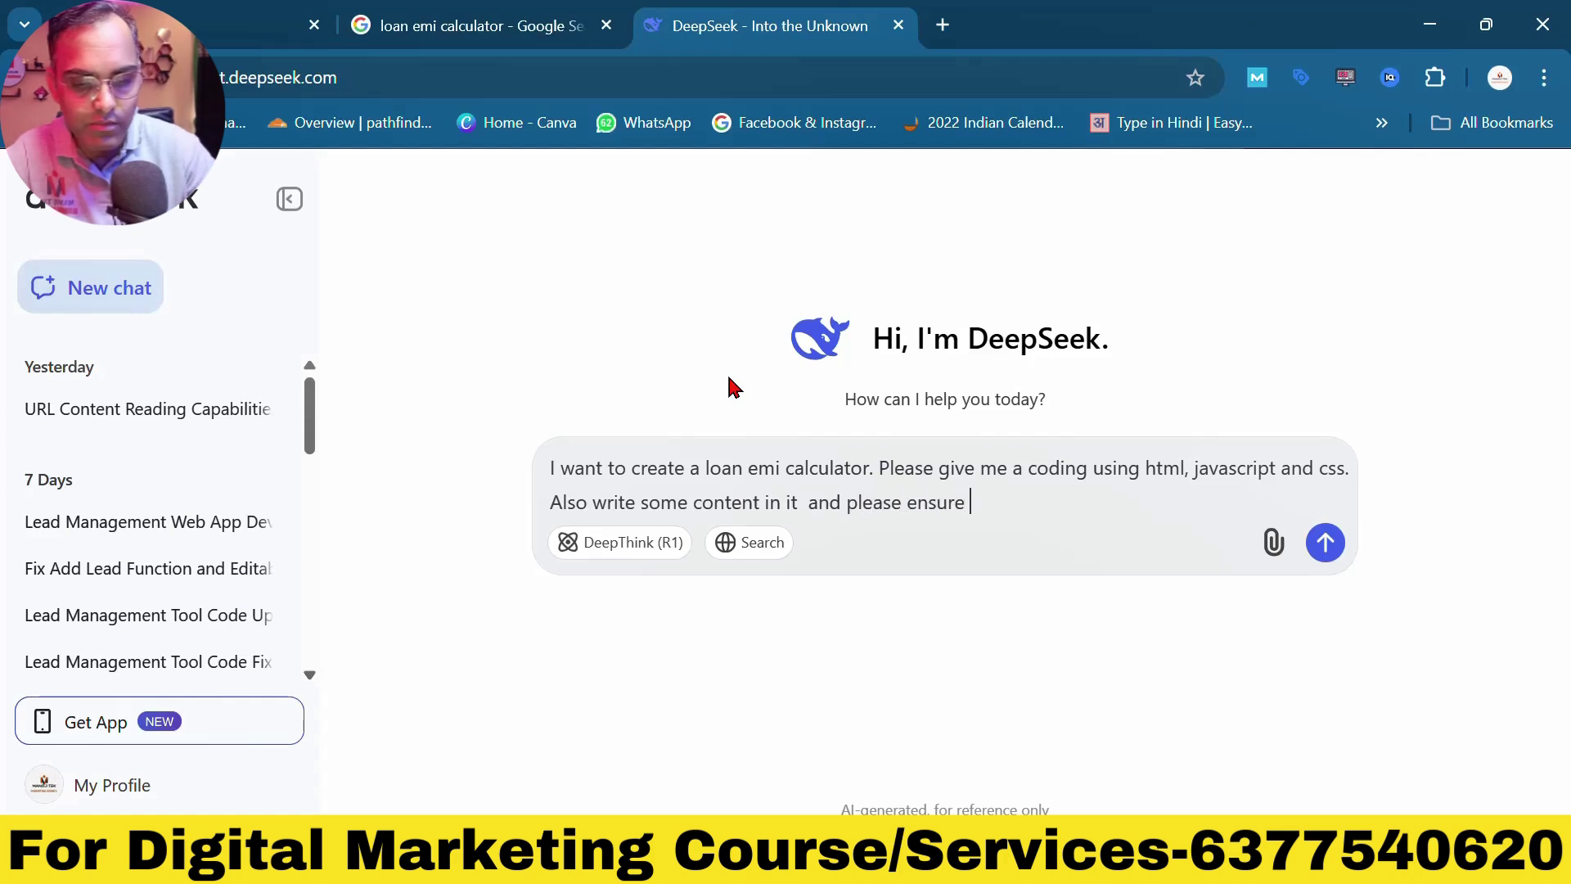
pyautogui.write('it will ')
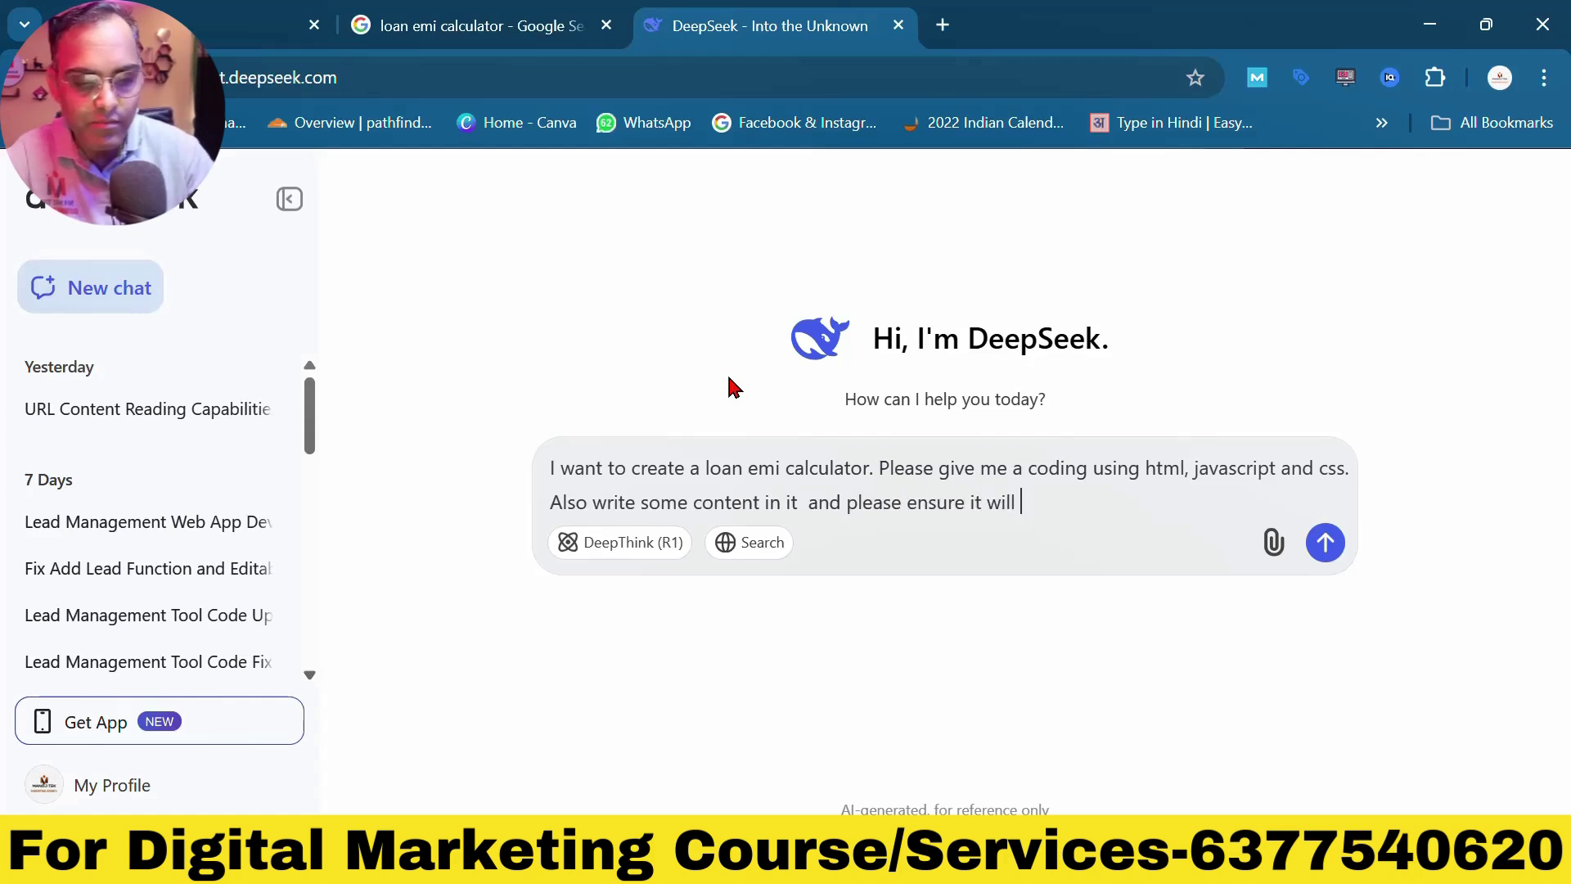
pyautogui.write('work p')
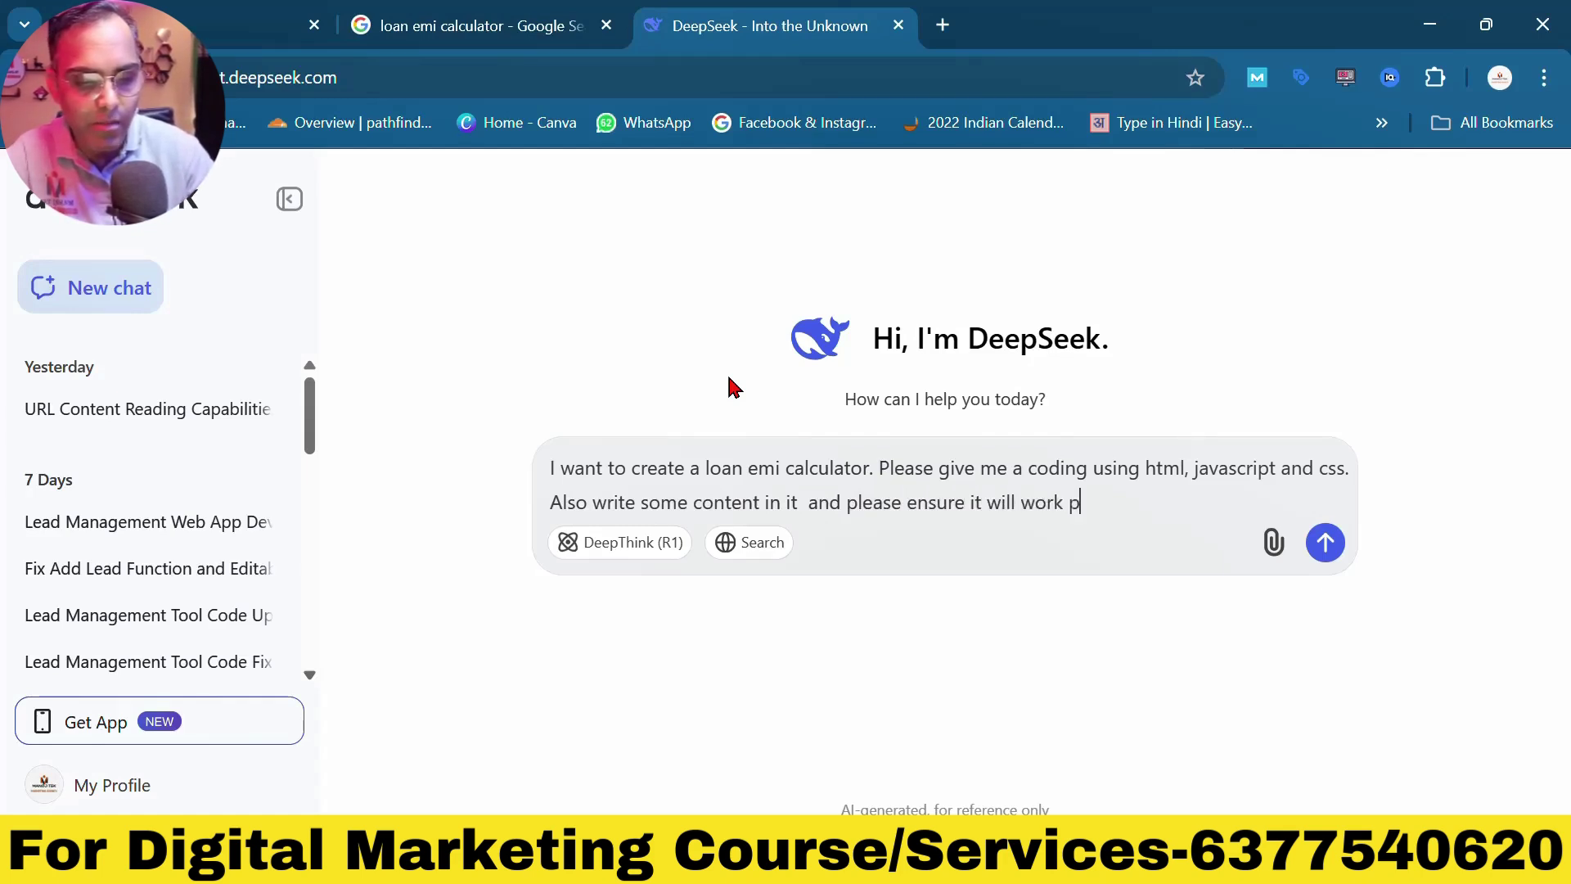
pyautogui.write('roperly')
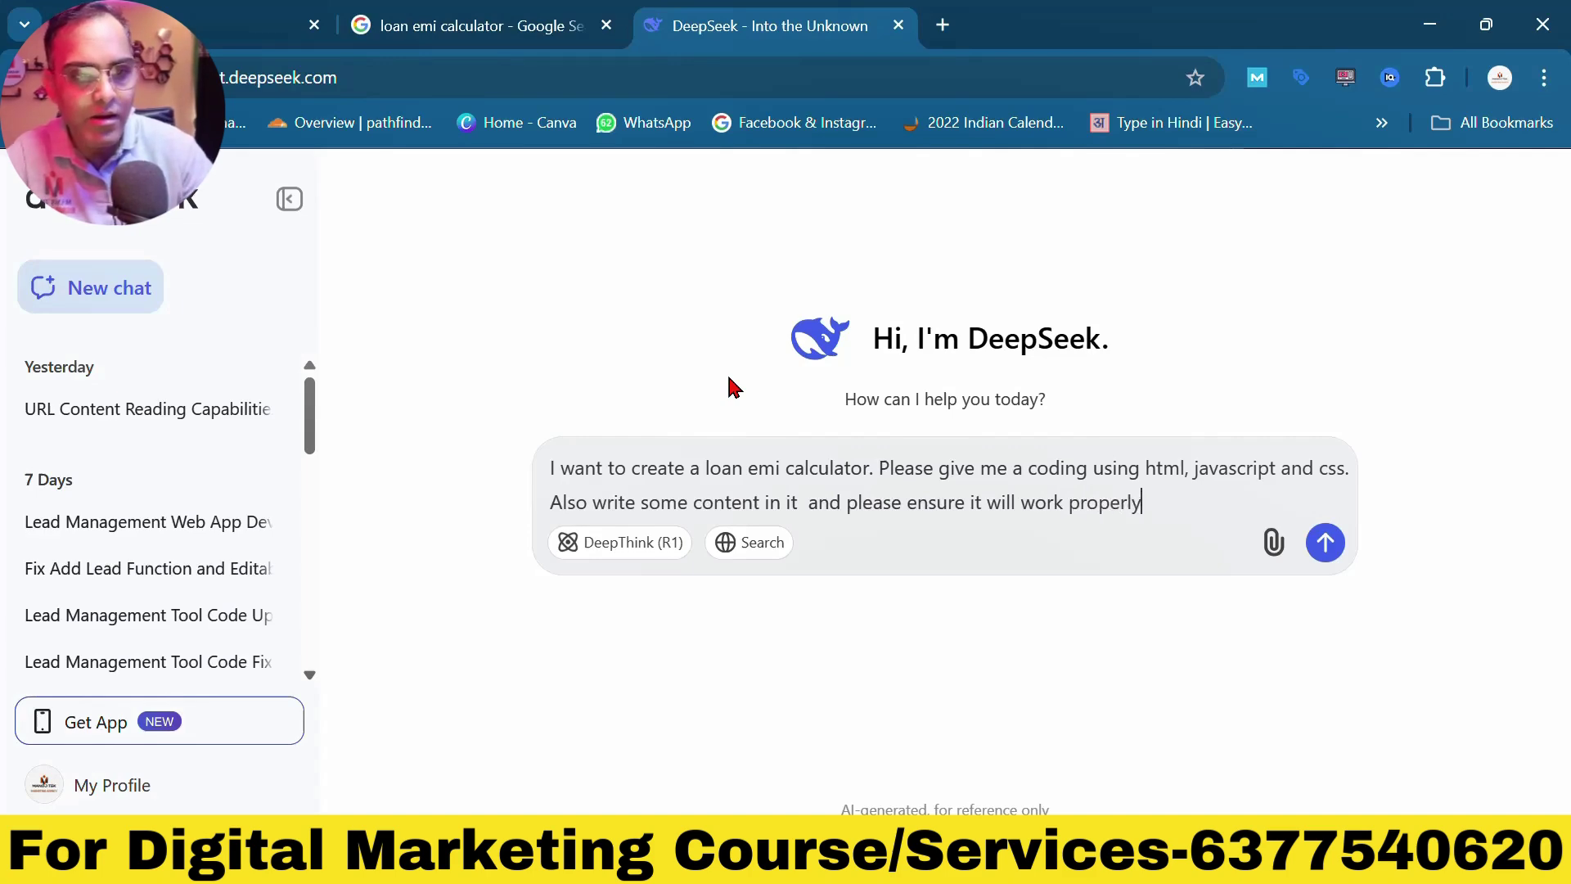
# - Finish the message with "Give me complete in single file" and send it to DeepSeek
pyautogui.write('. Gi')
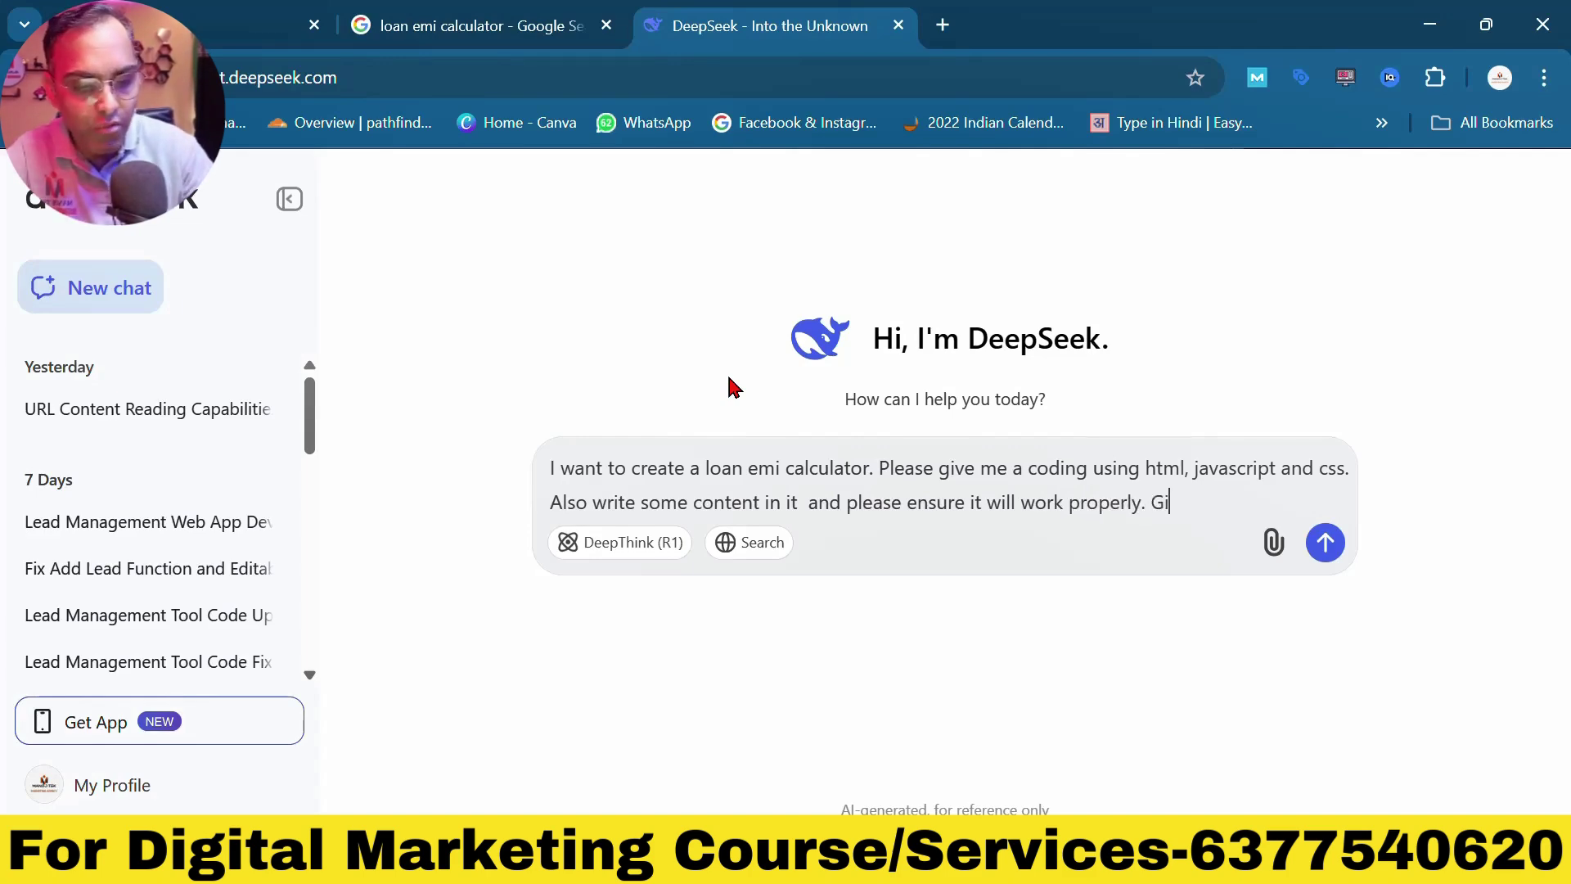
pyautogui.write('ve me ')
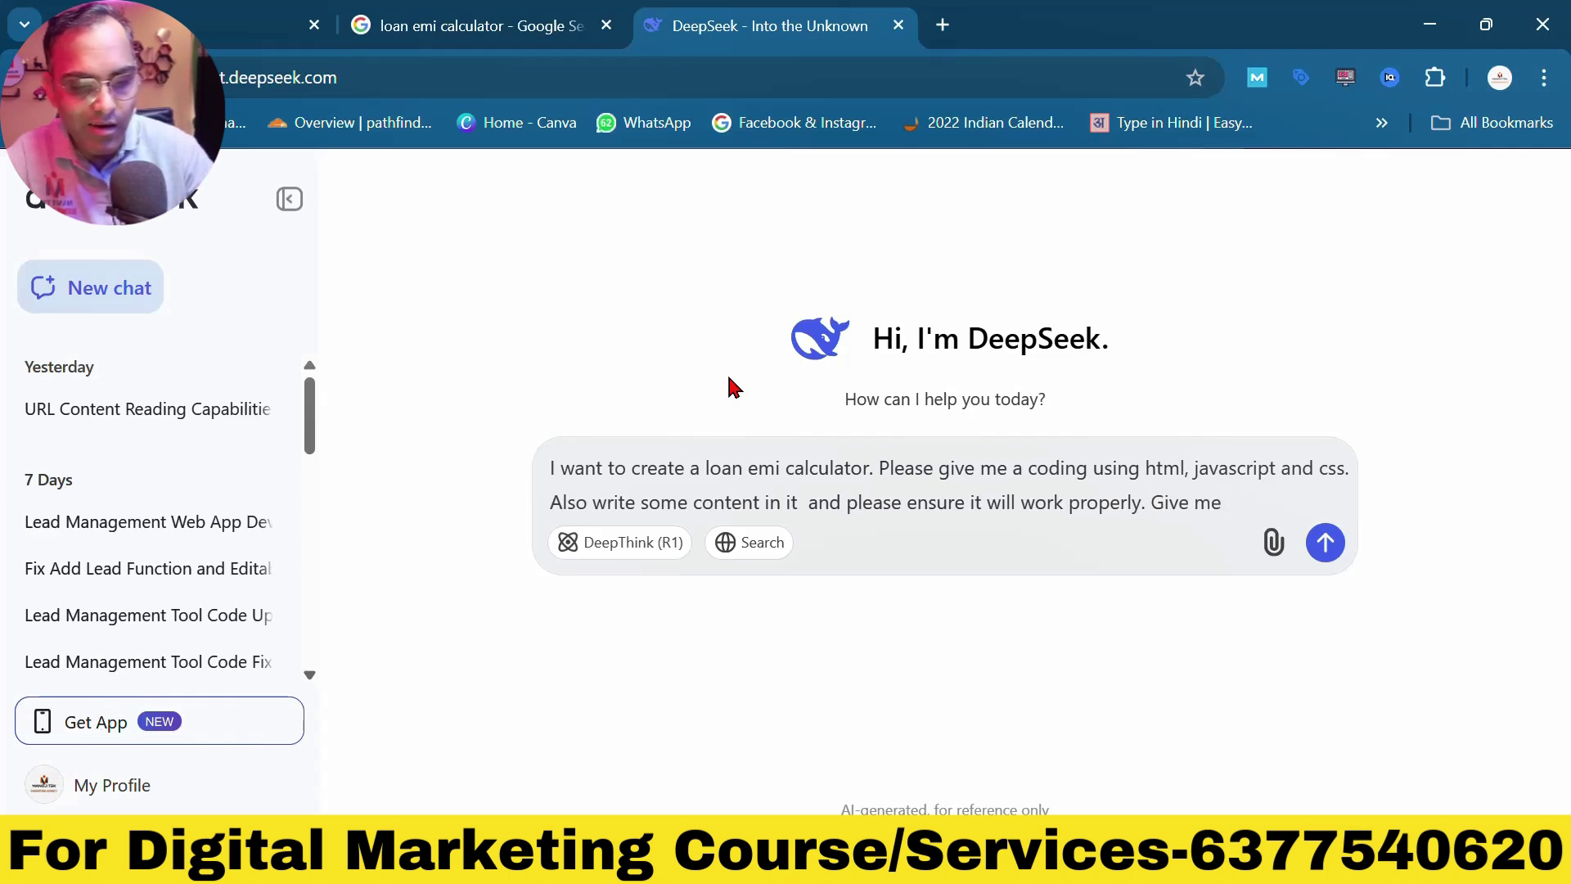
pyautogui.write('complete ')
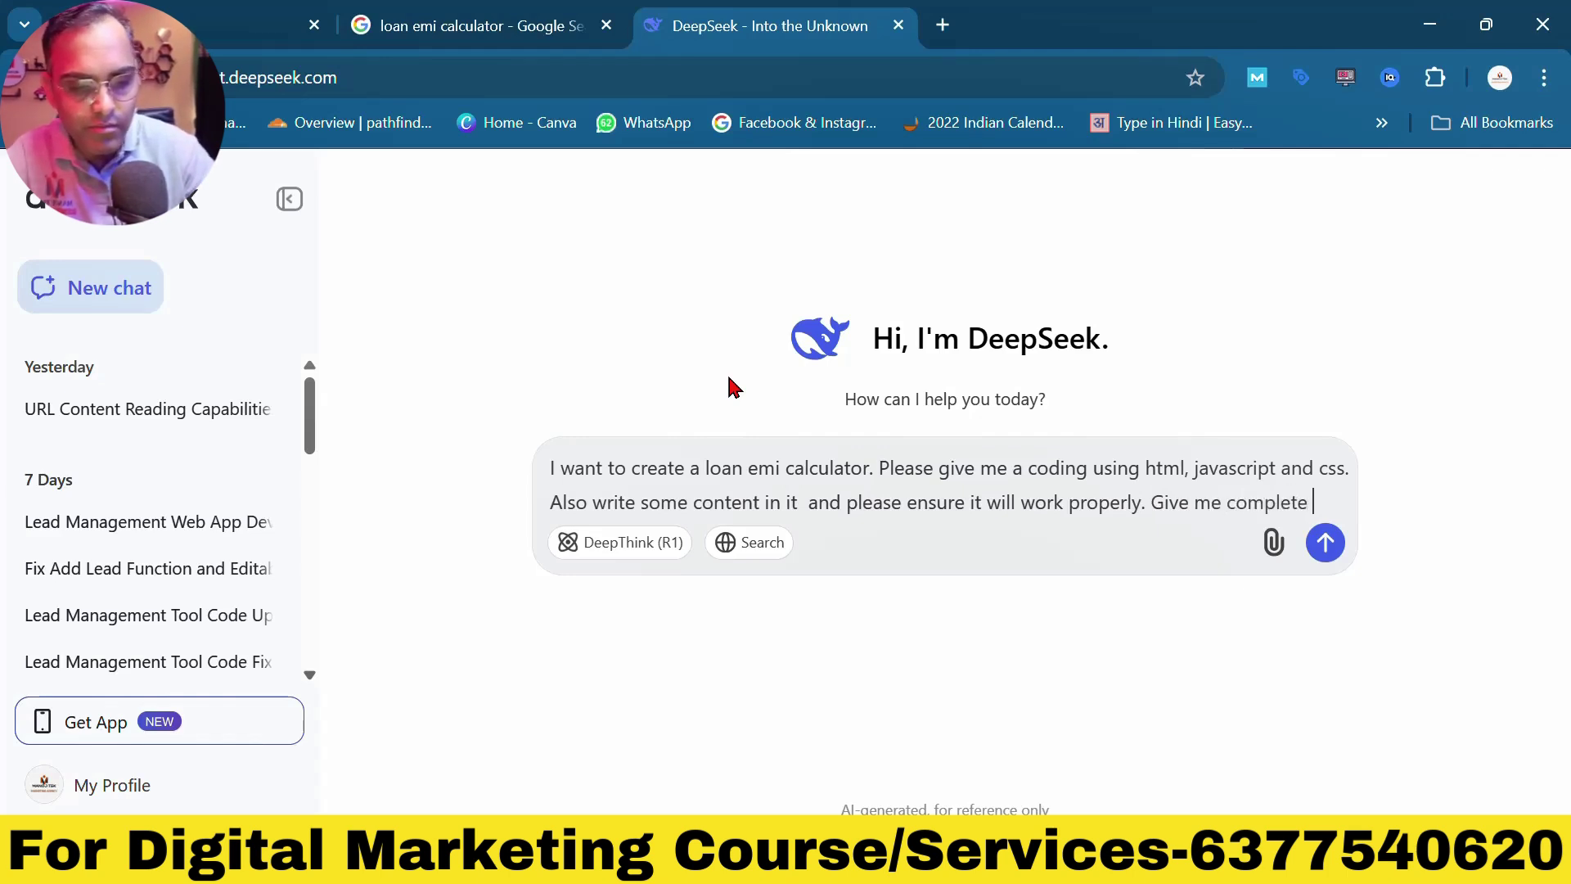
pyautogui.write('in single')
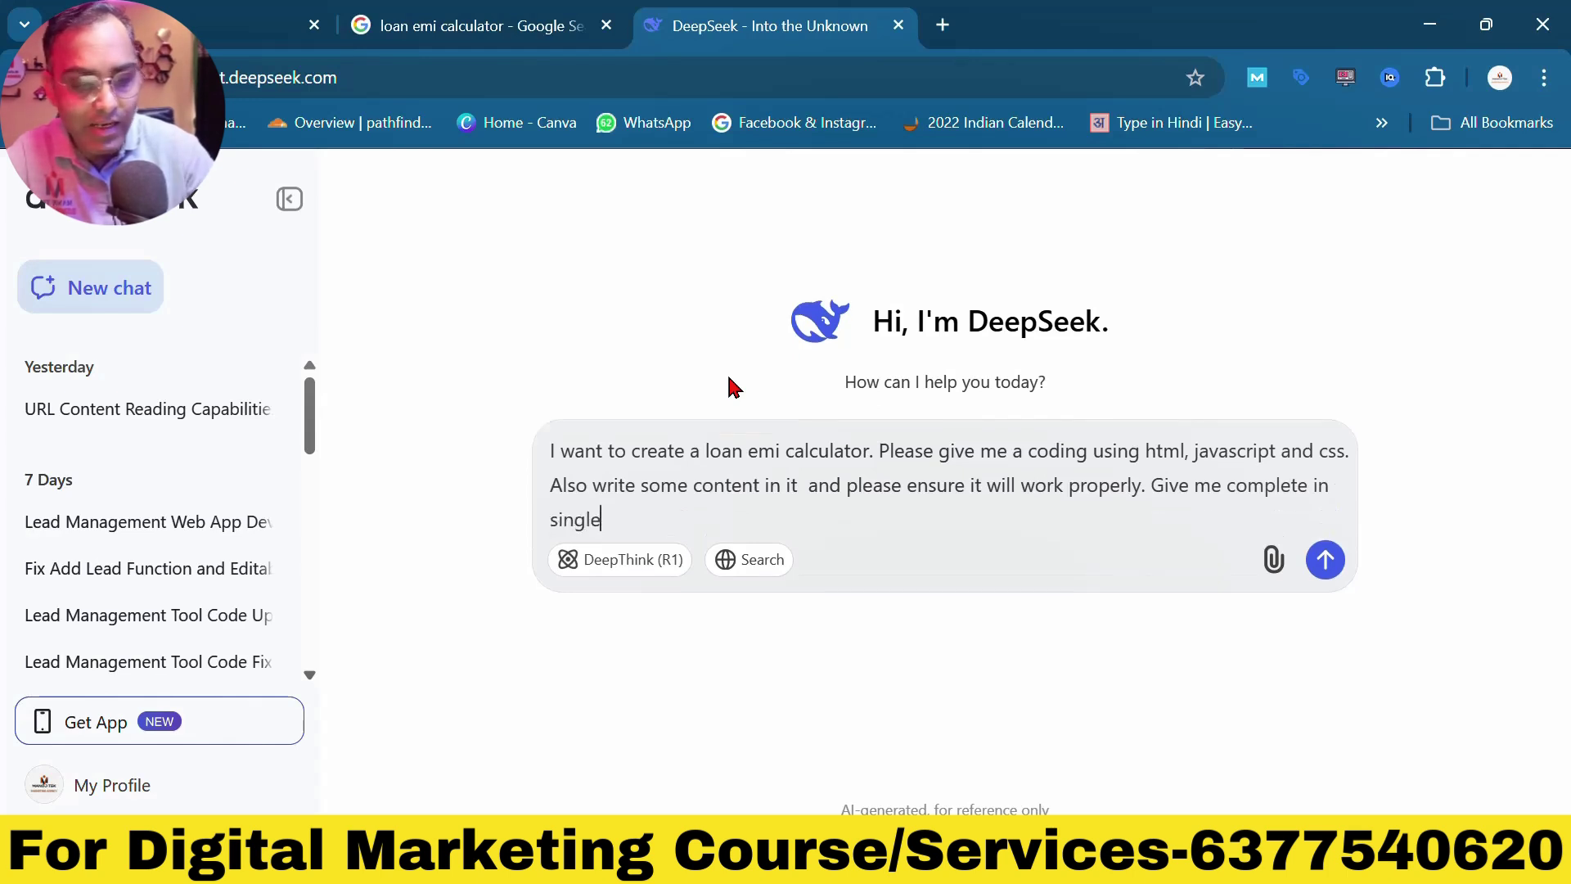
pyautogui.write(' file')
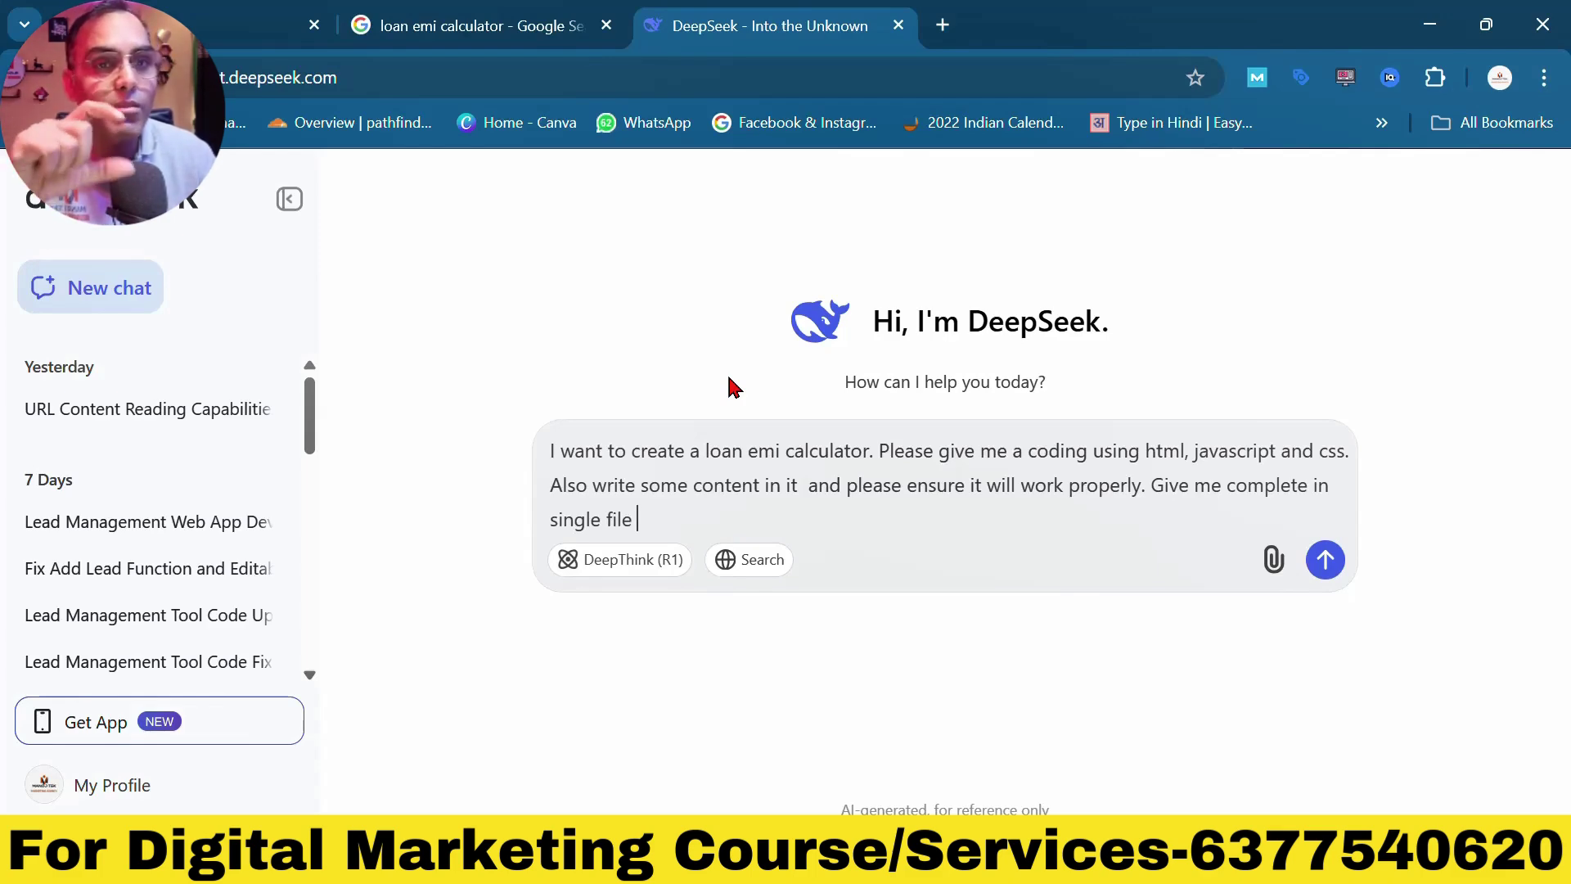
pyautogui.press('Return')
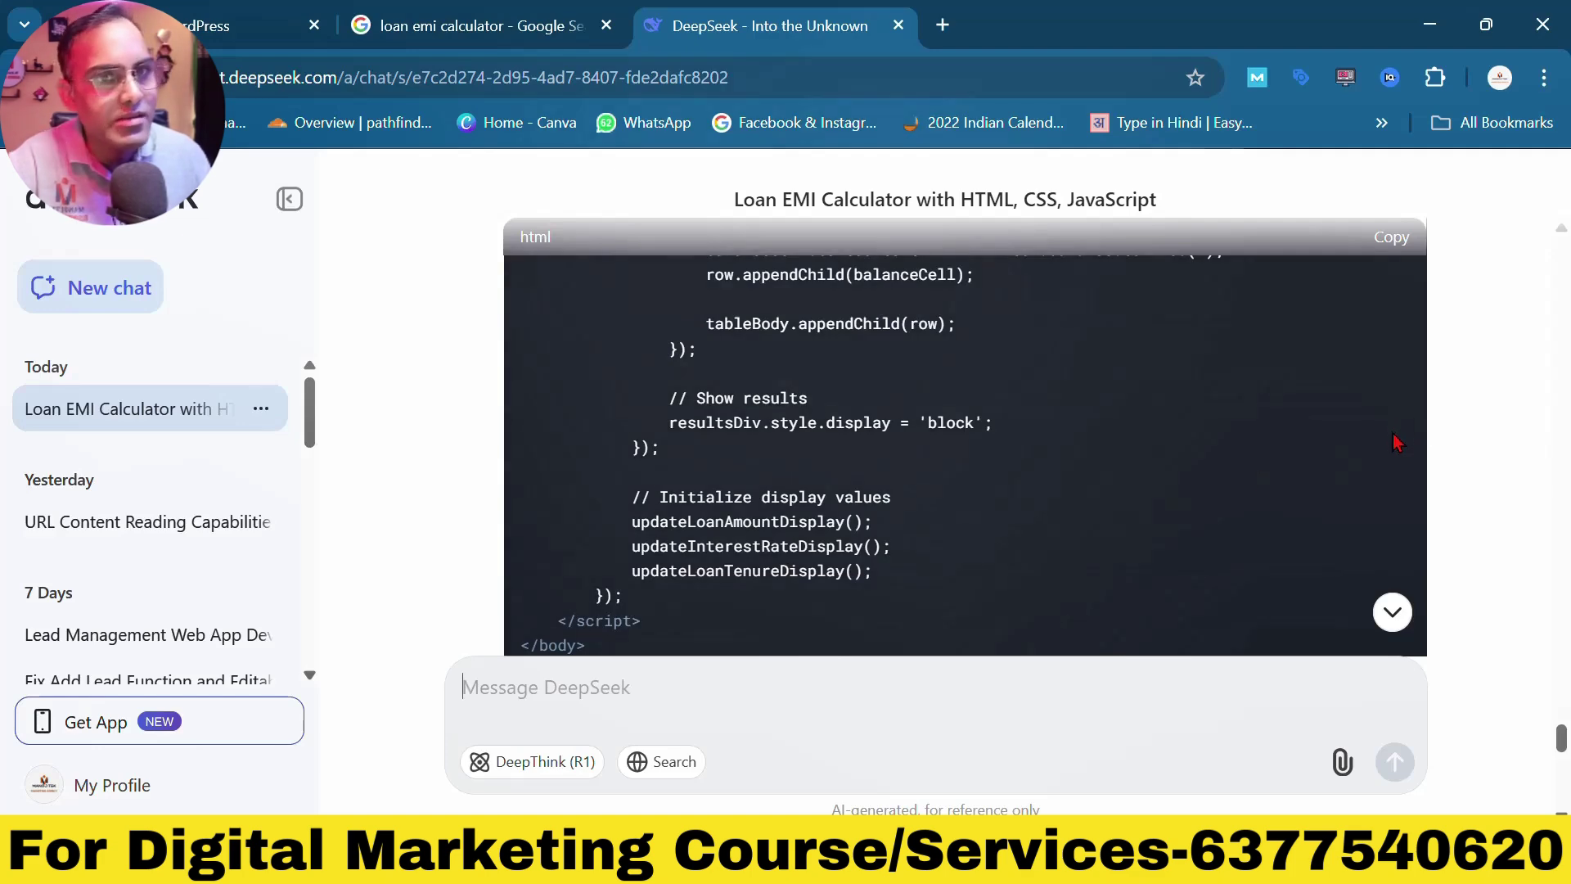
# - Review the feature list below the generated calculator code and copy the complete HTML code
pyautogui.scroll(-5, 1393, 442)
pyautogui.scroll(1, 1393, 442)
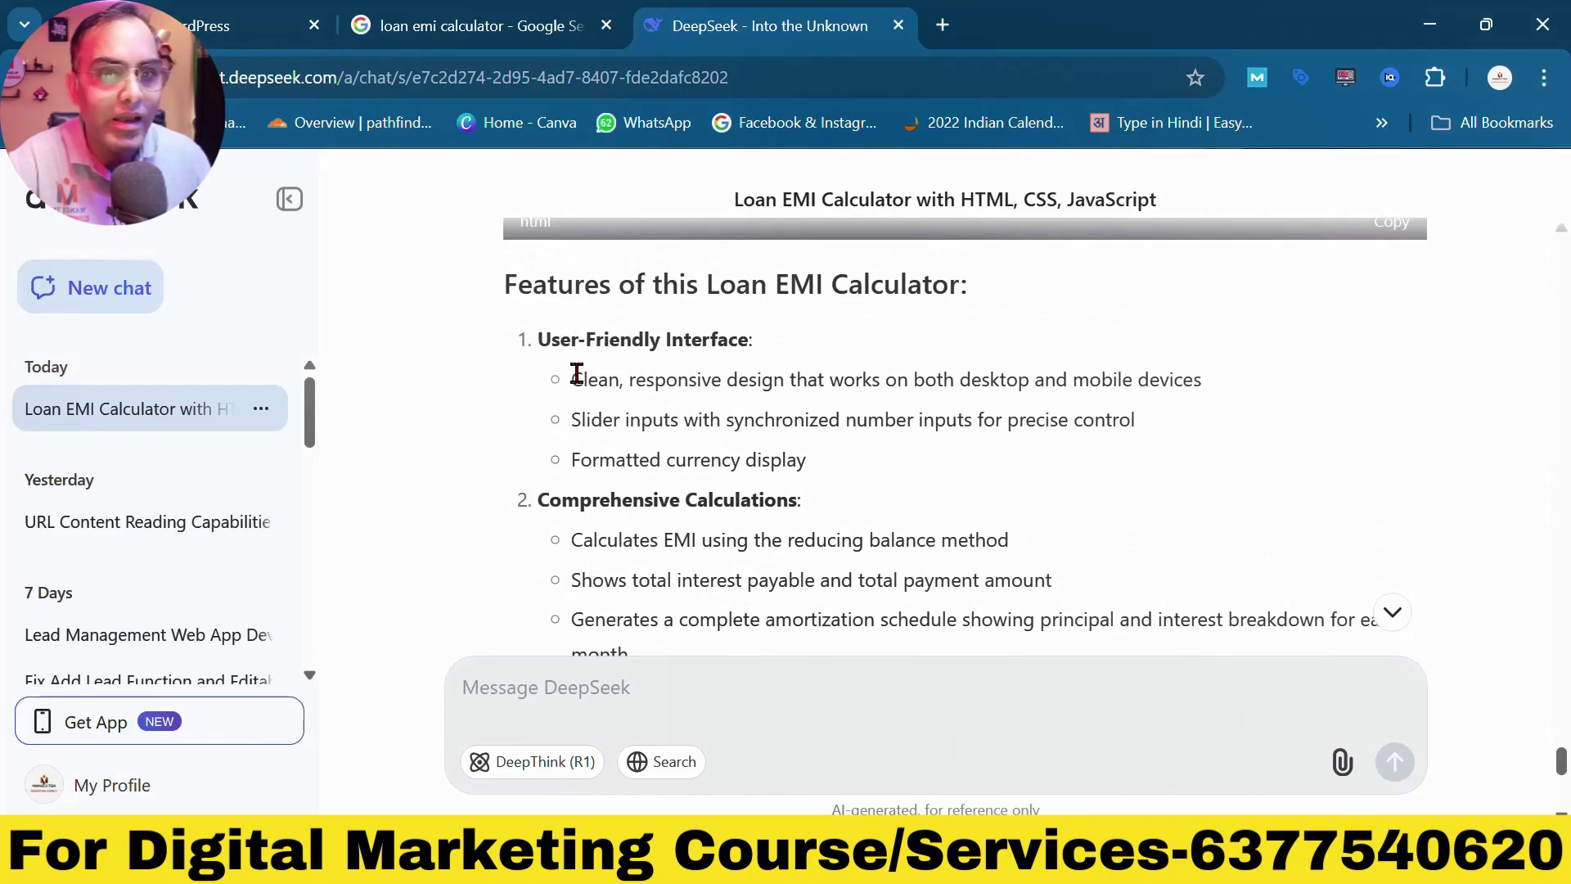
pyautogui.moveTo(573, 377); pyautogui.dragTo(992, 378)
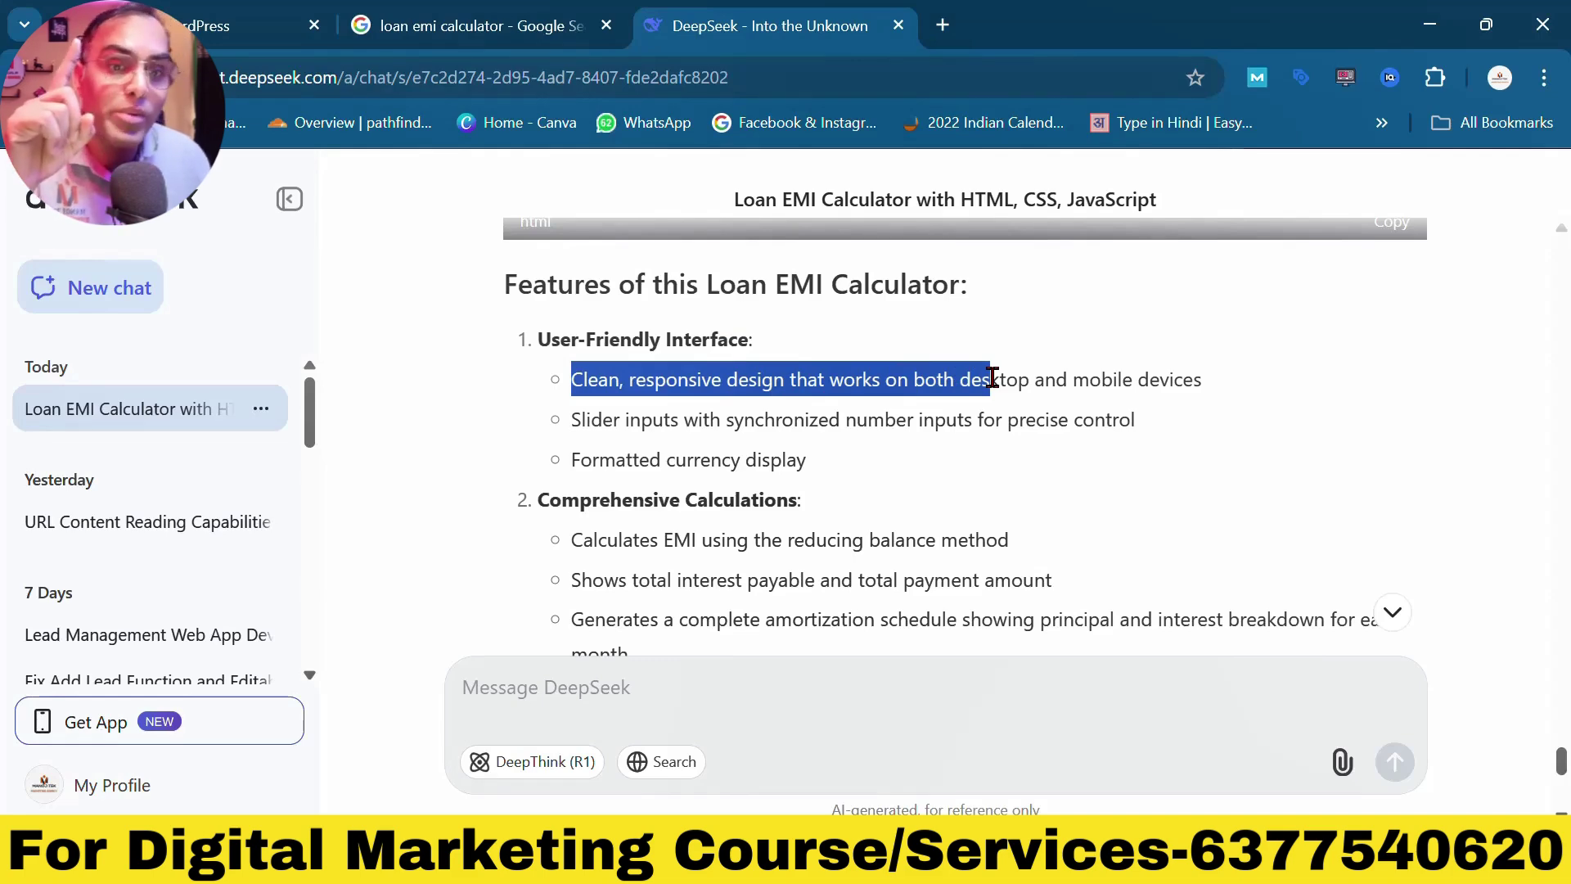
pyautogui.moveTo(652, 419); pyautogui.dragTo(938, 419)
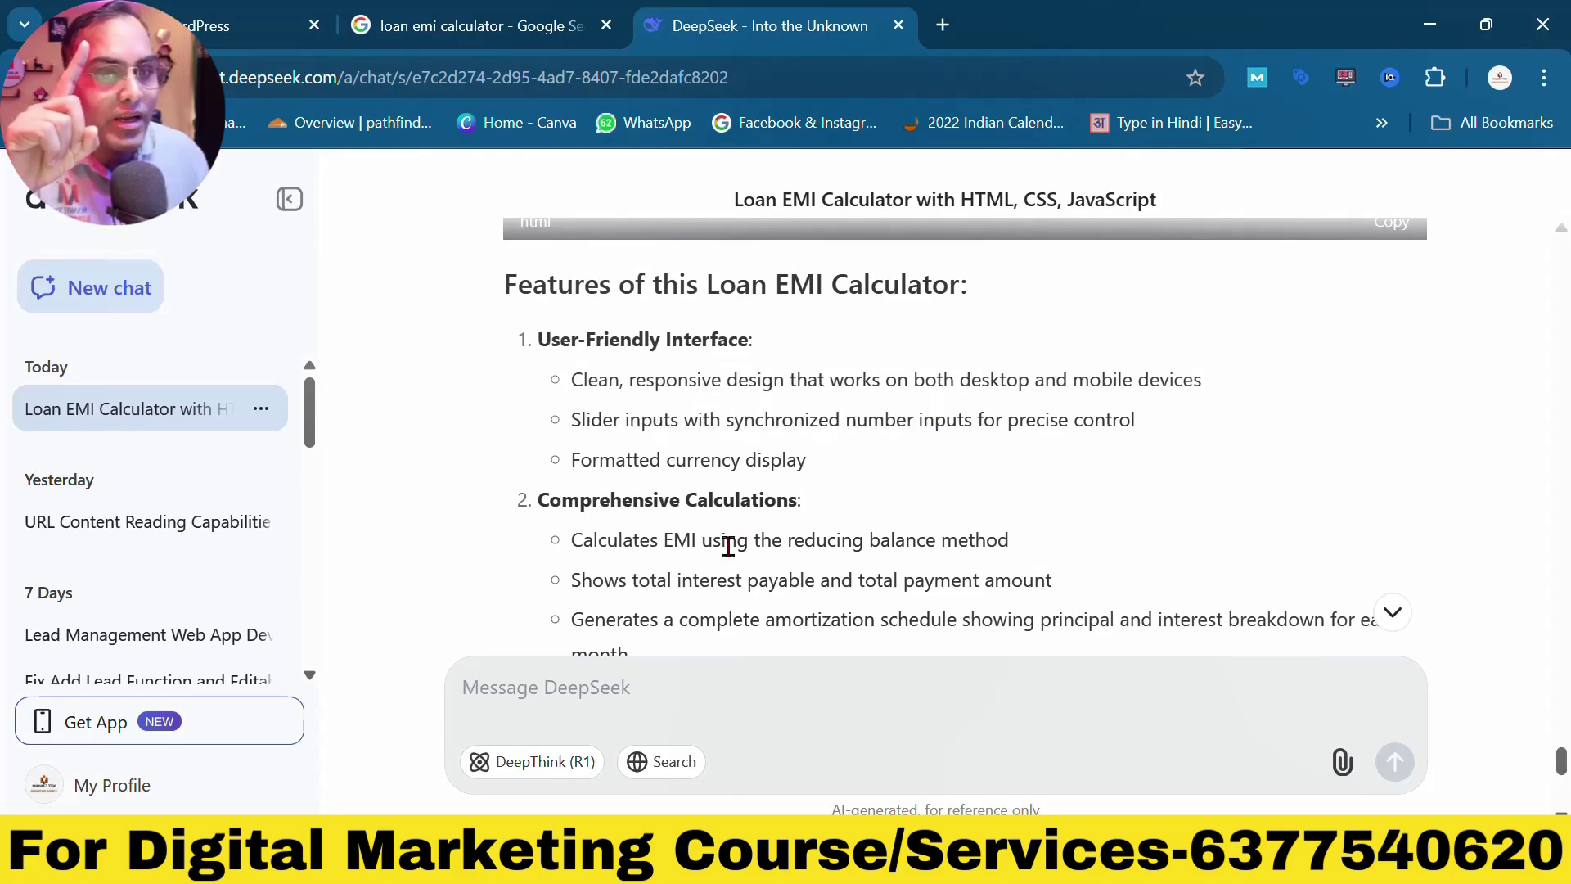
pyautogui.moveTo(726, 544); pyautogui.dragTo(898, 545)
pyautogui.scroll(-5, 897, 544)
pyautogui.scroll(10, 897, 552)
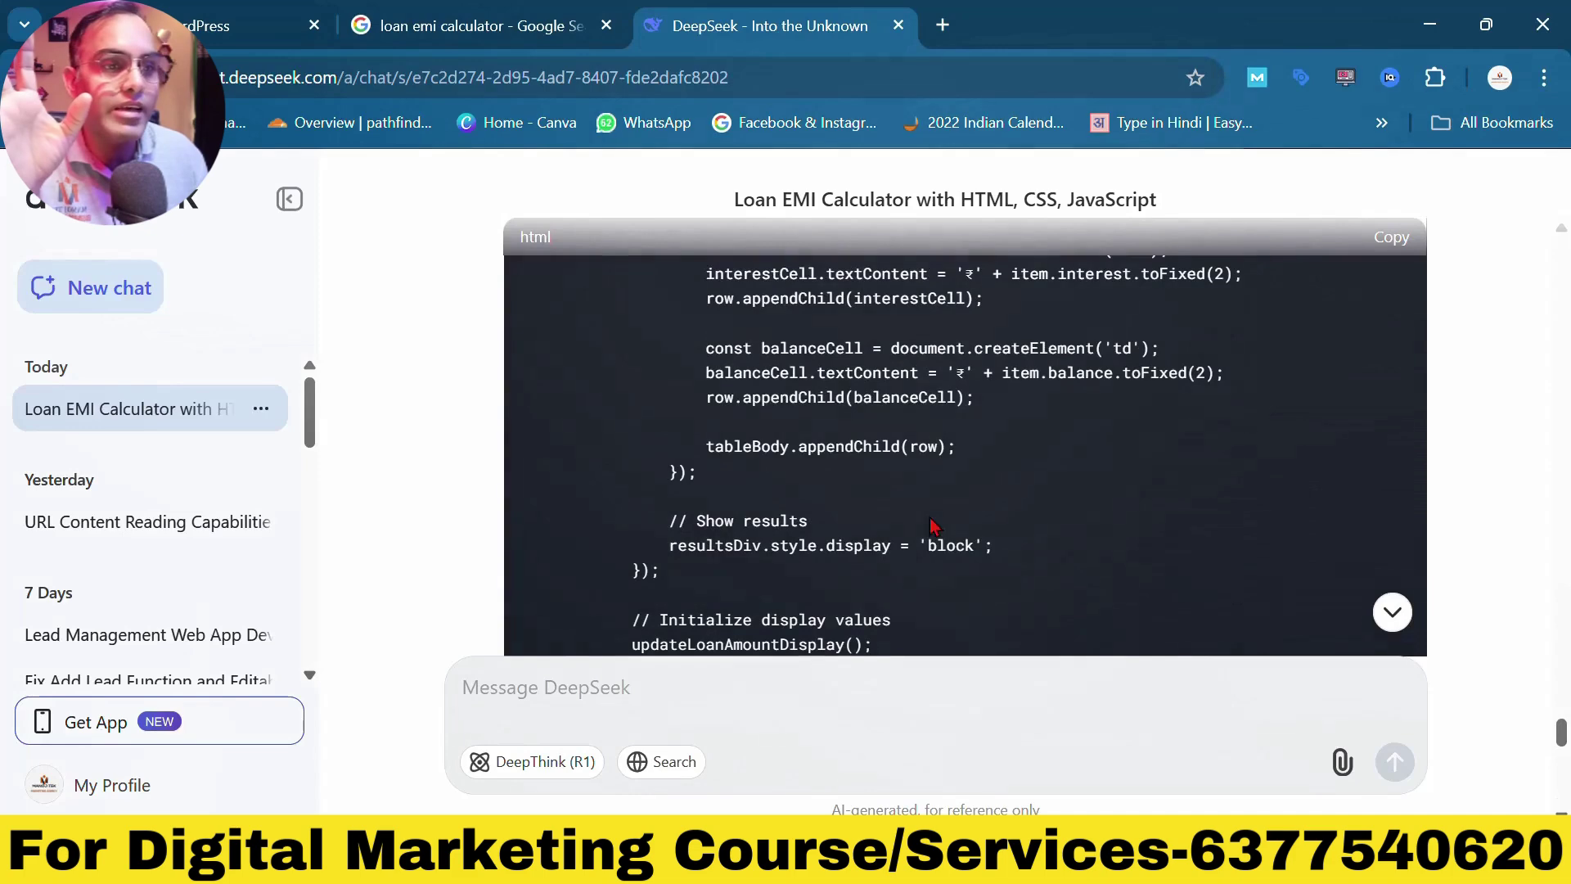
pyautogui.click(1395, 244)
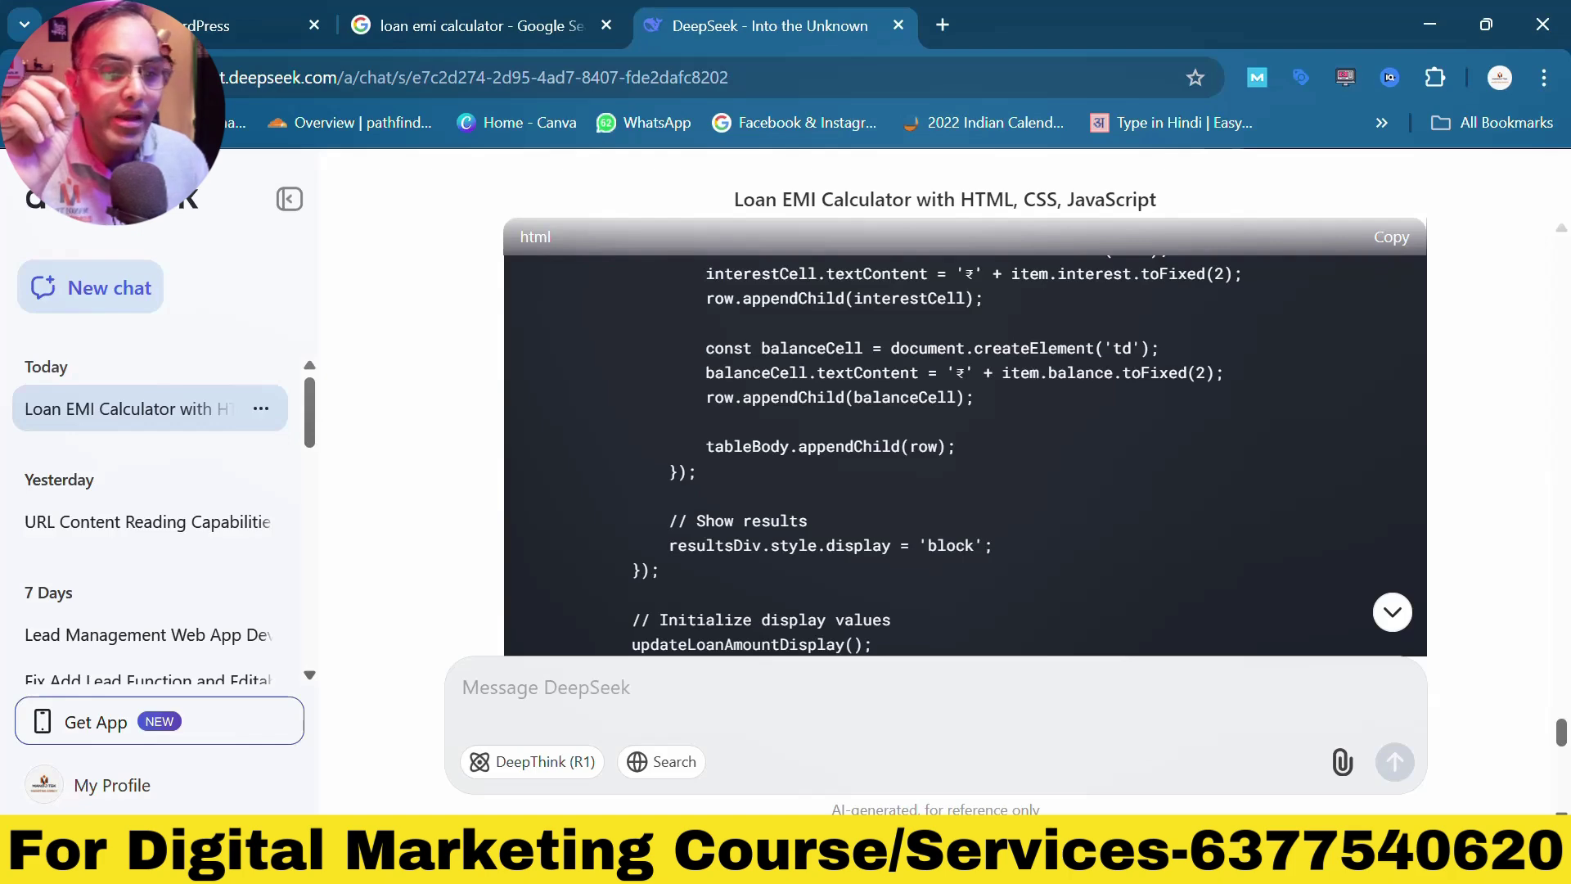
# - Switch to the manojtek.online WordPress admin and start a new page
pyautogui.hotkey('alt', 'Tab')
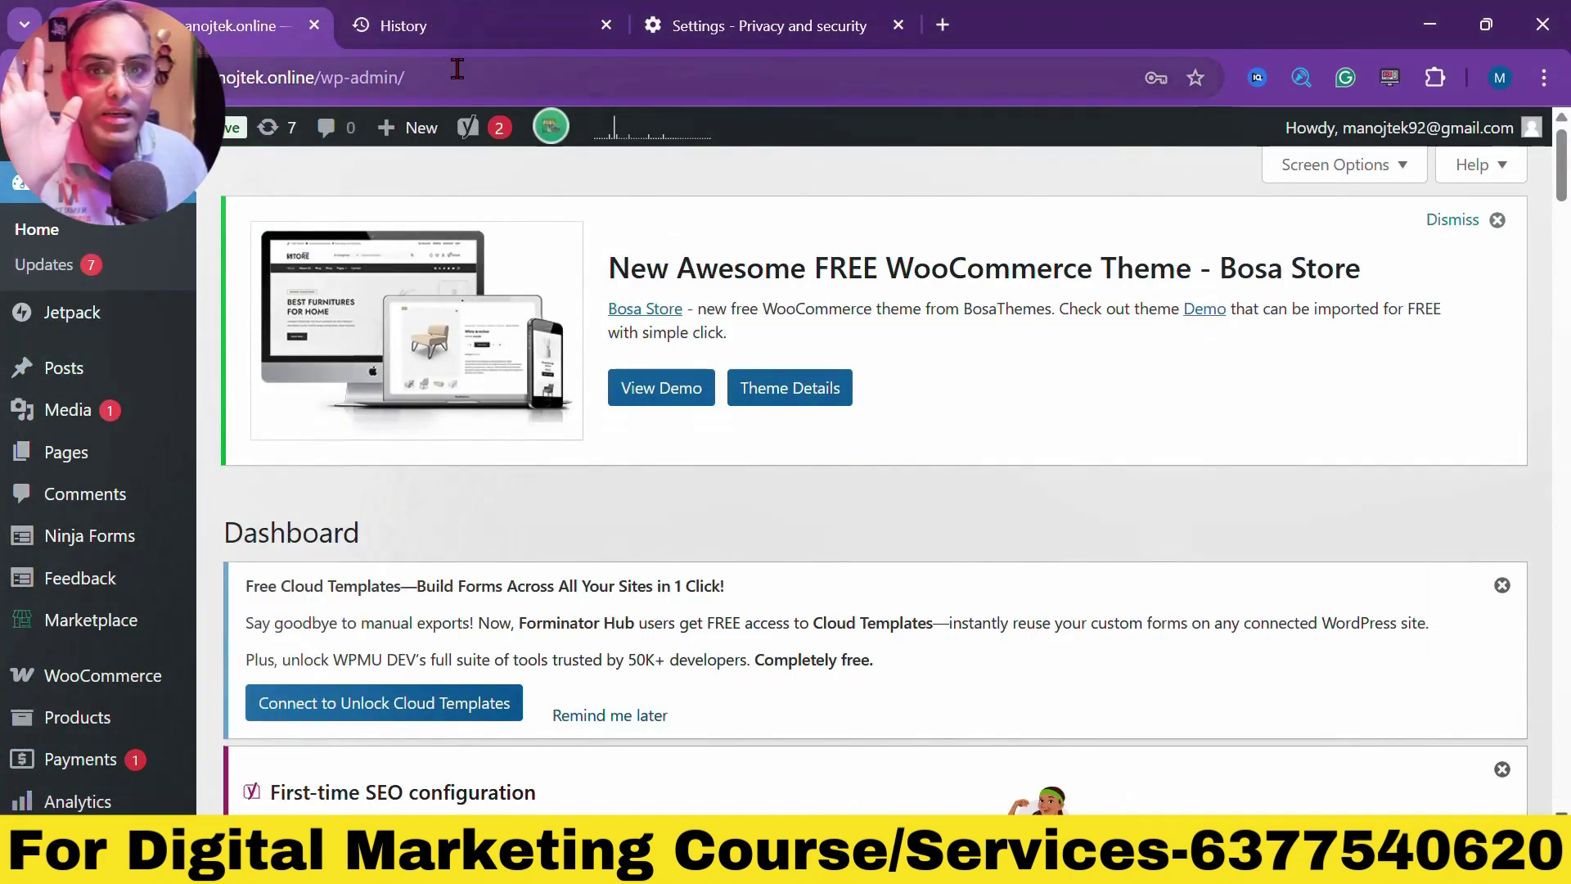
pyautogui.moveTo(461, 77); pyautogui.dragTo(376, 77)
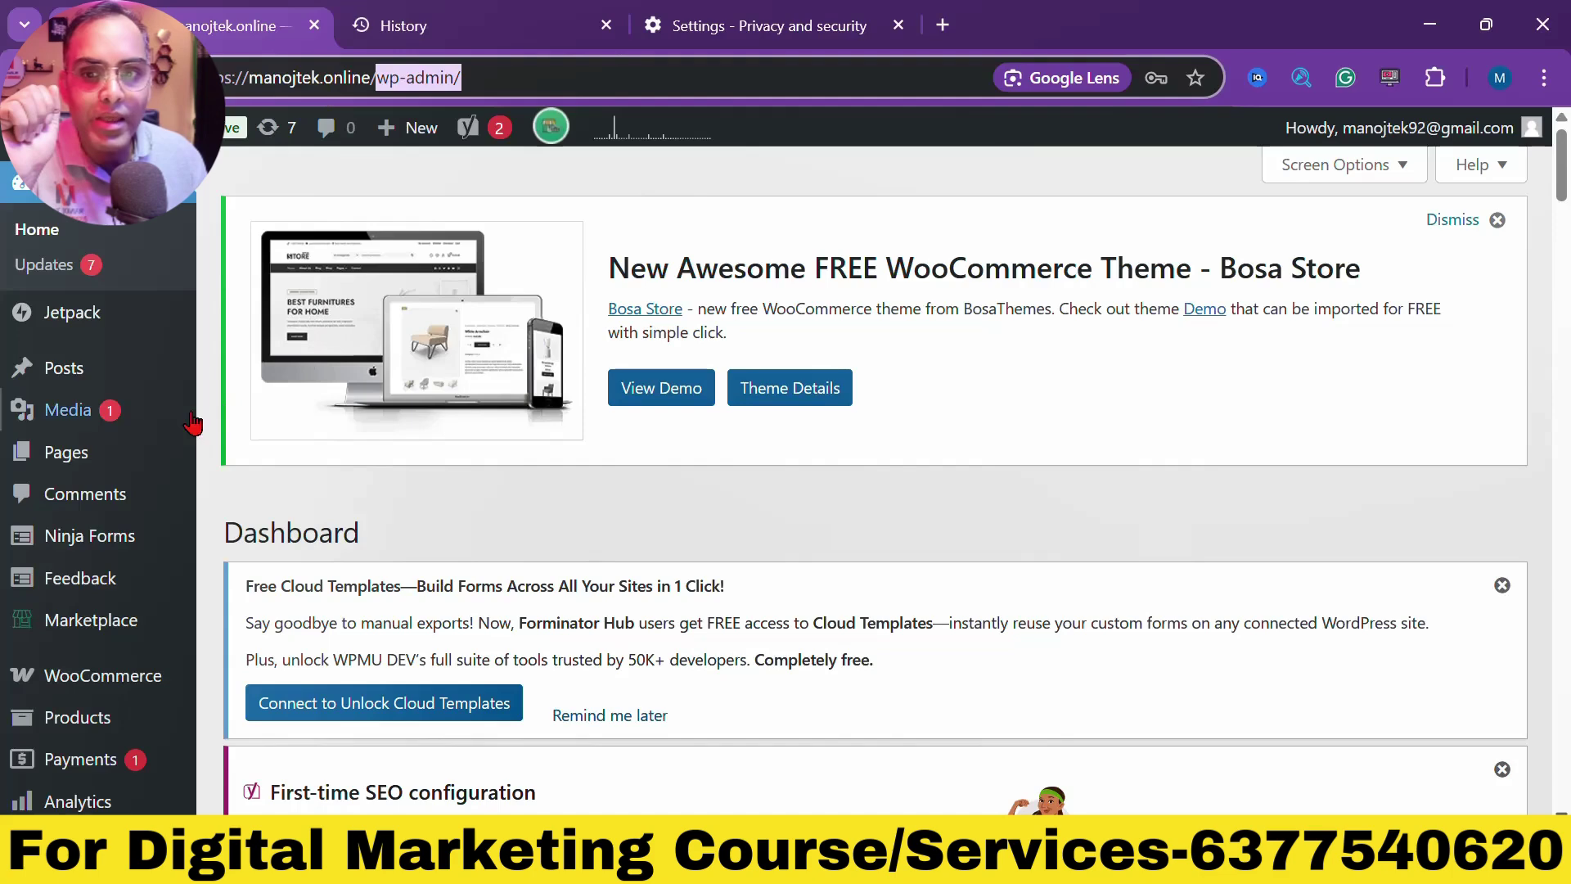
pyautogui.click(76, 464)
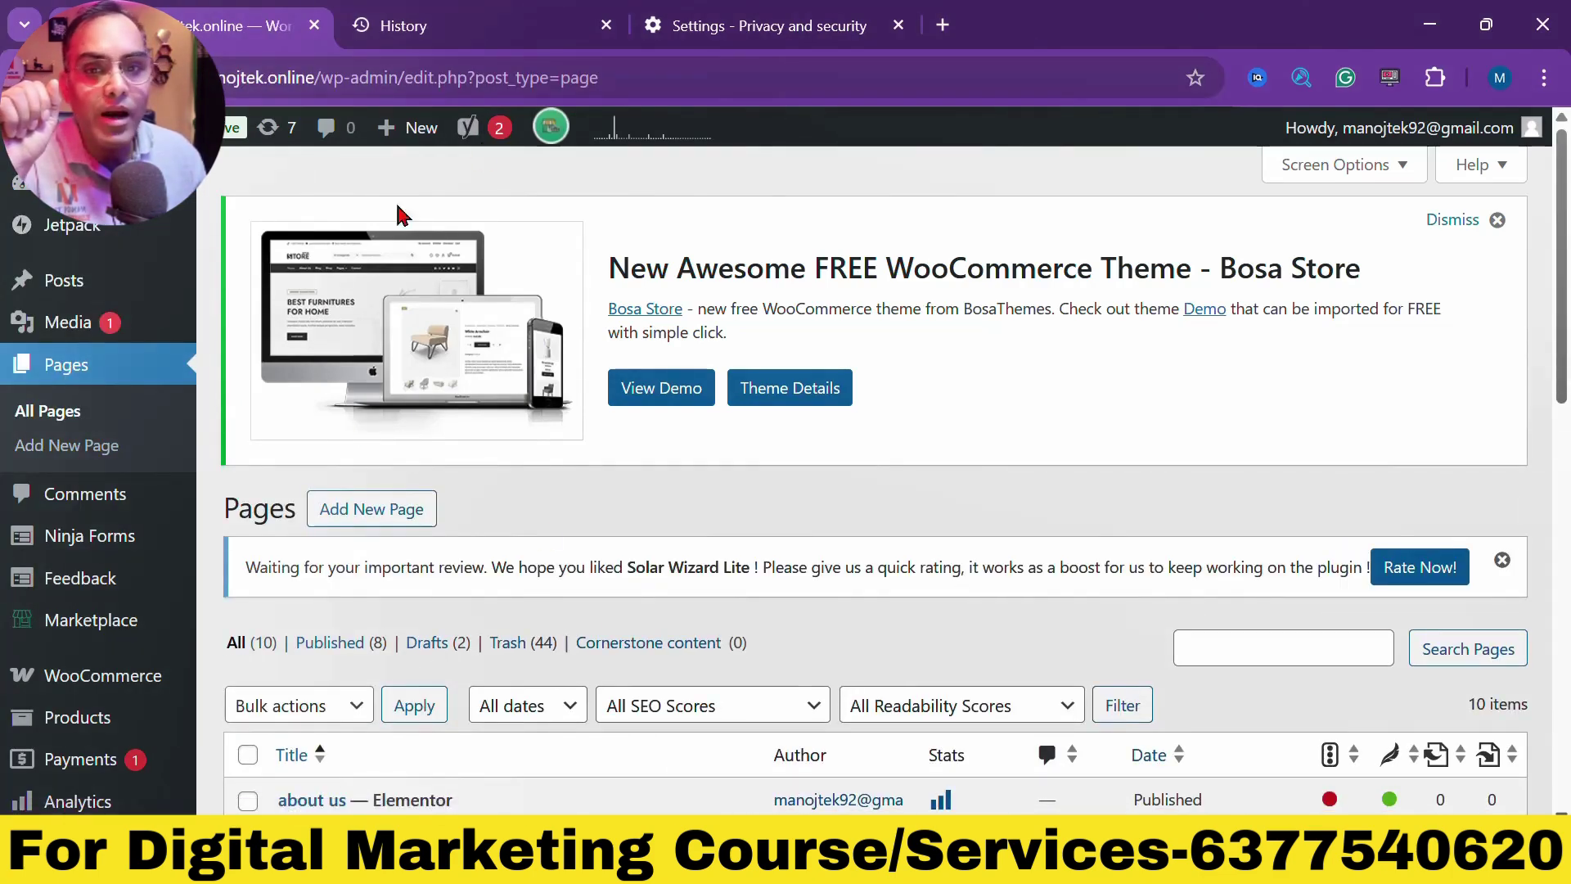
pyautogui.click(374, 515)
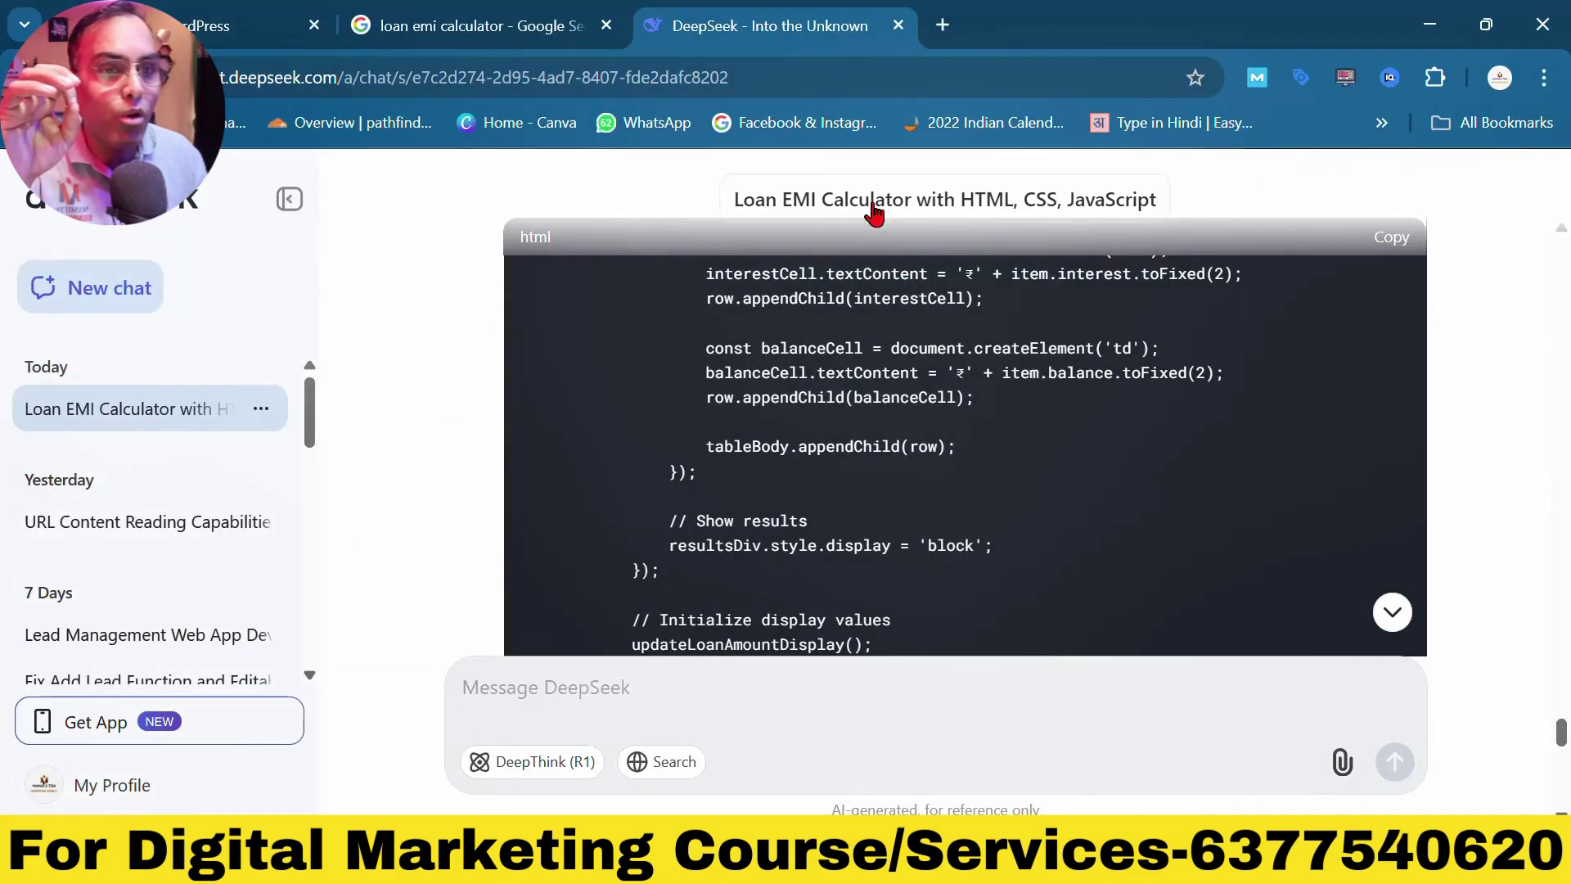
pyautogui.click(908, 206)
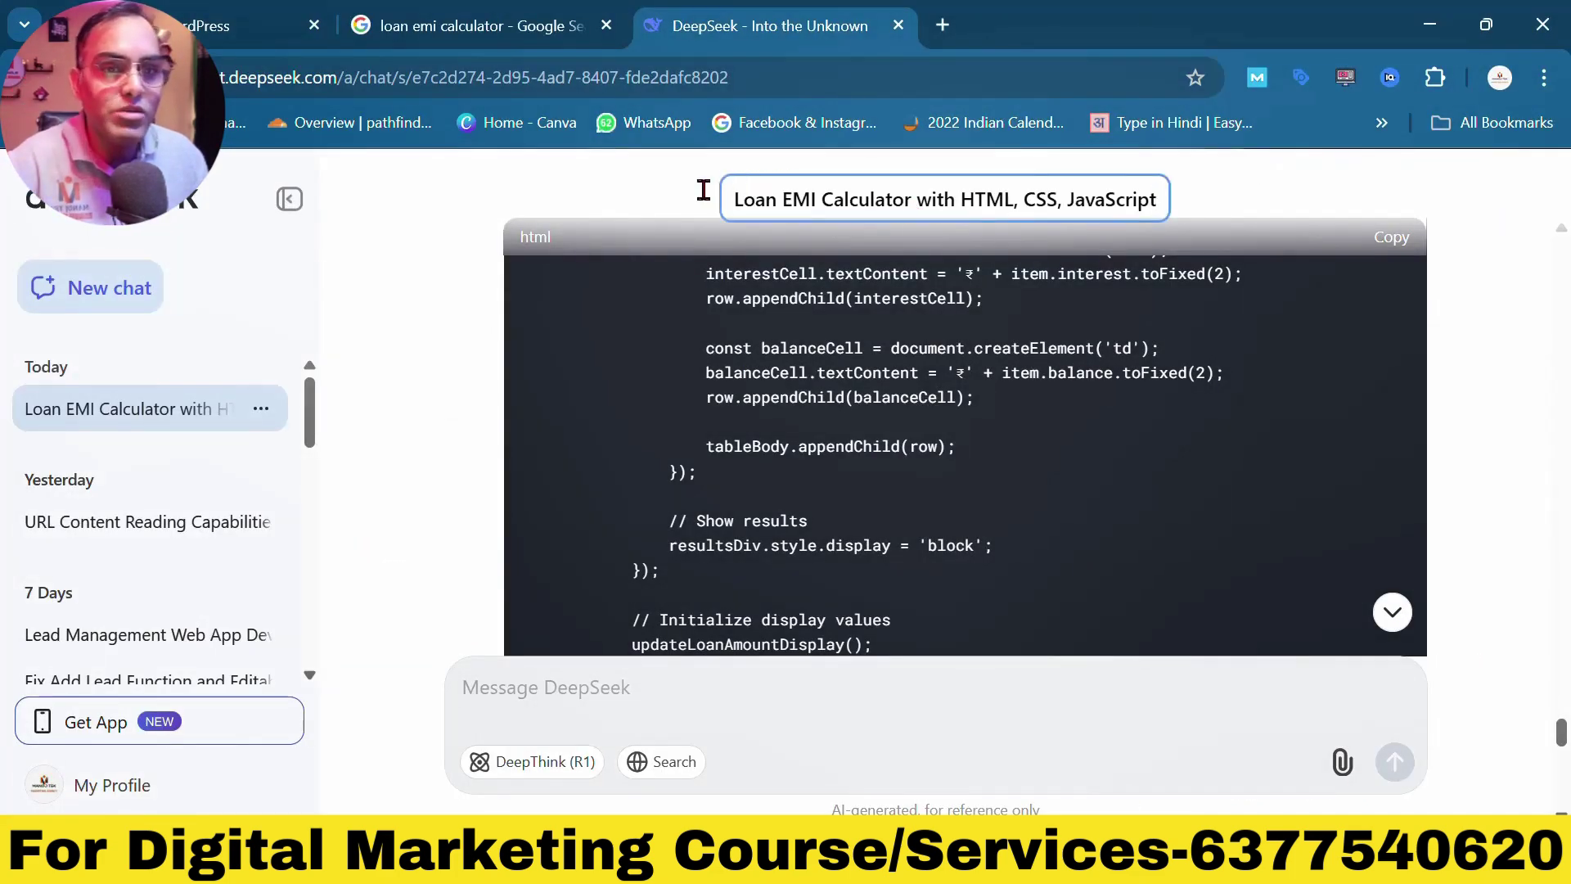
pyautogui.click(276, 11)
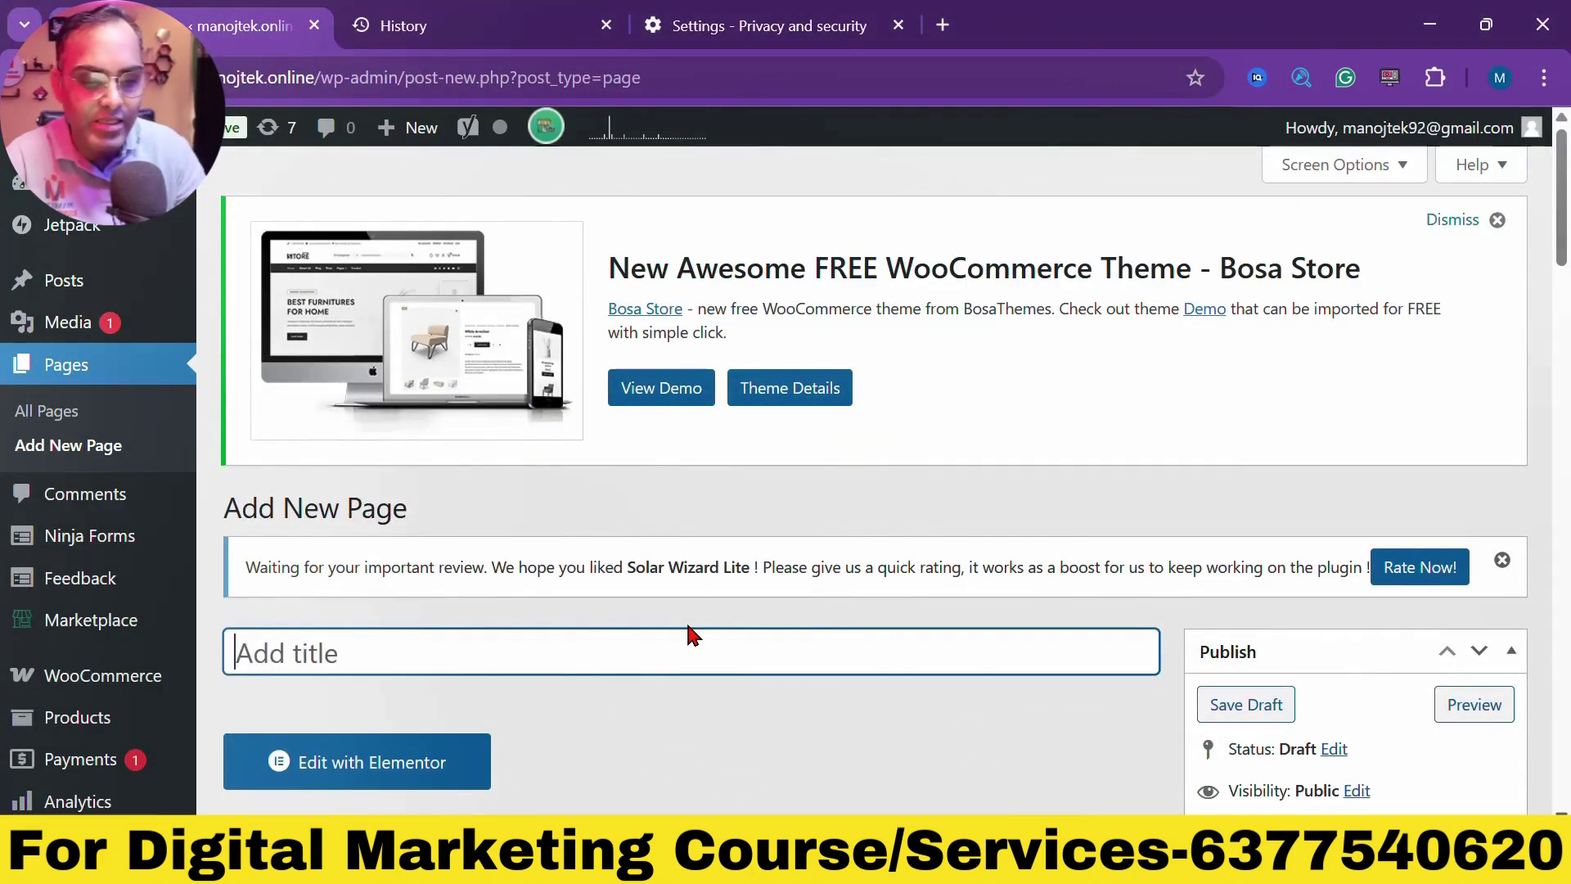
# - Title the new manojtek.online page "Loan EMI calculator" and look over its content editor
pyautogui.write('Loan')
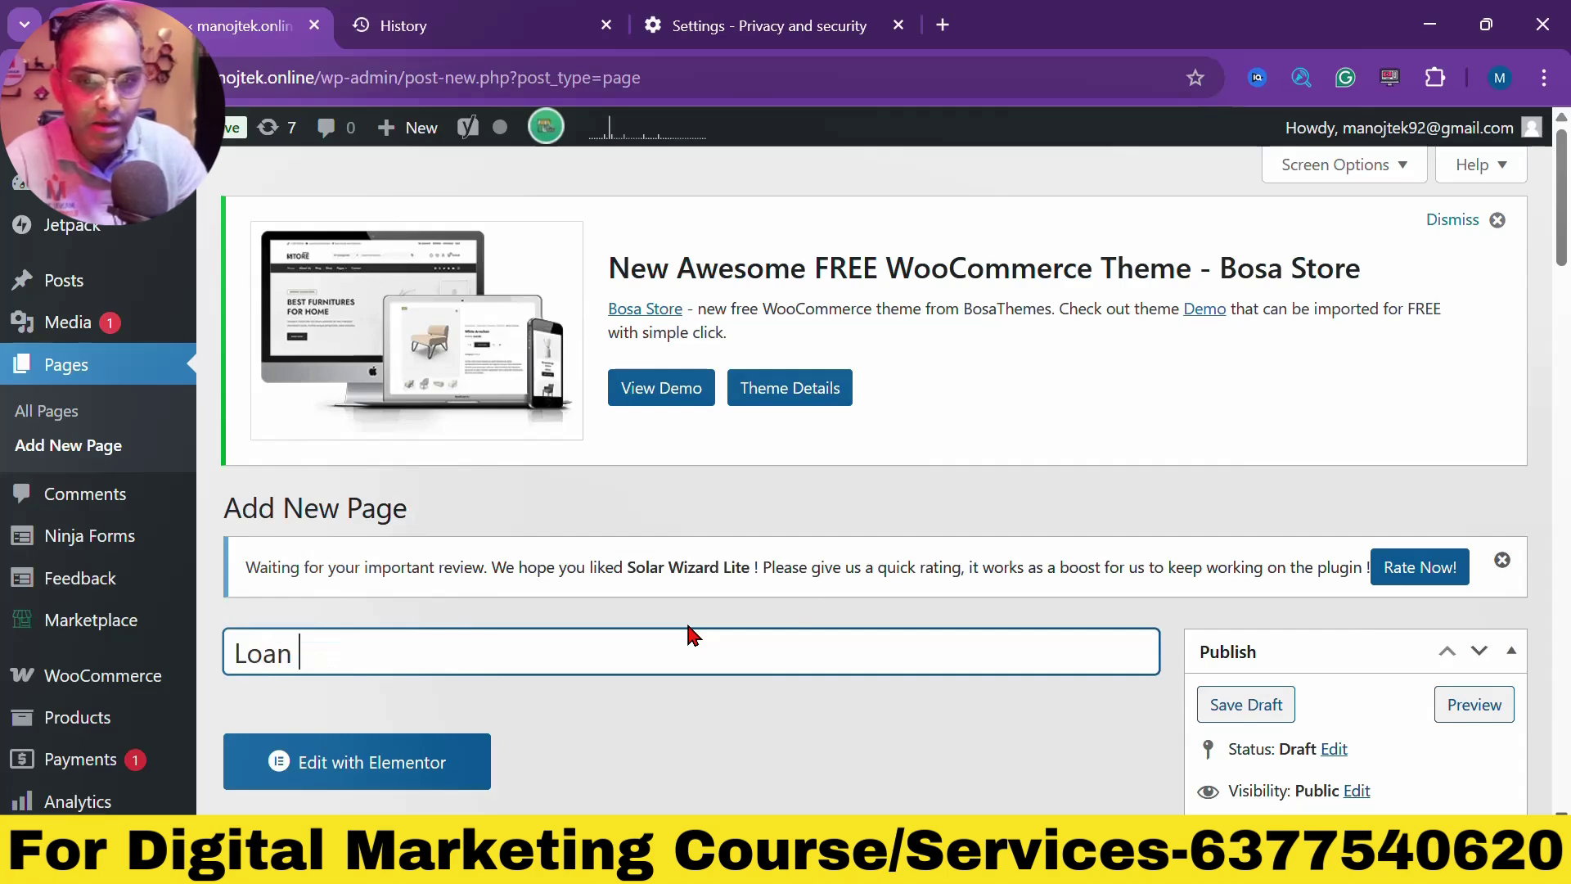
pyautogui.write(' EMI c')
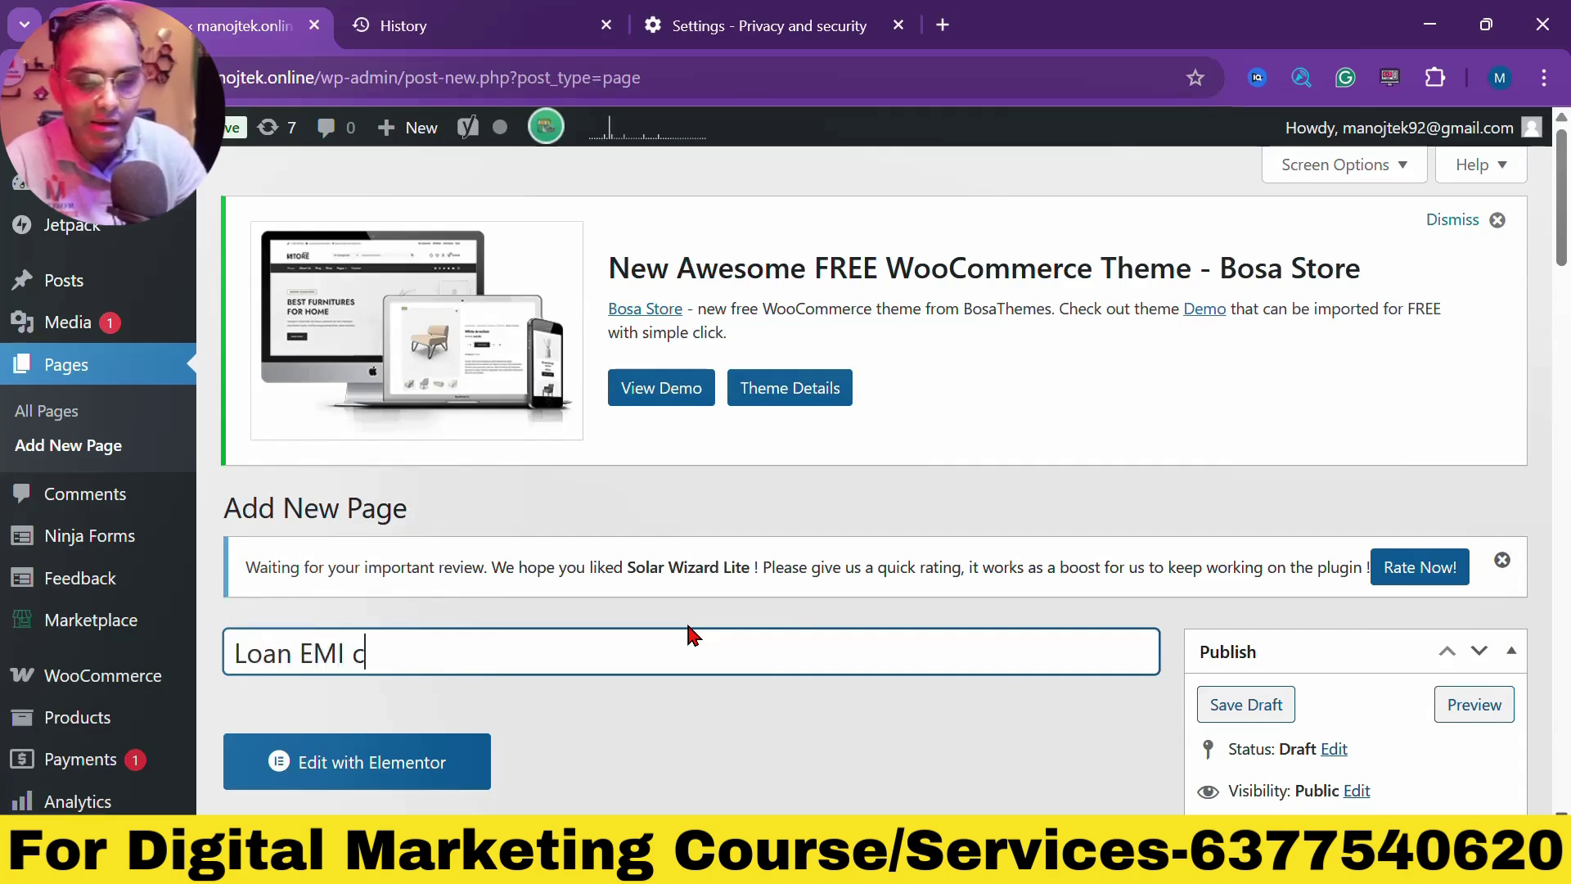
pyautogui.write('alculator')
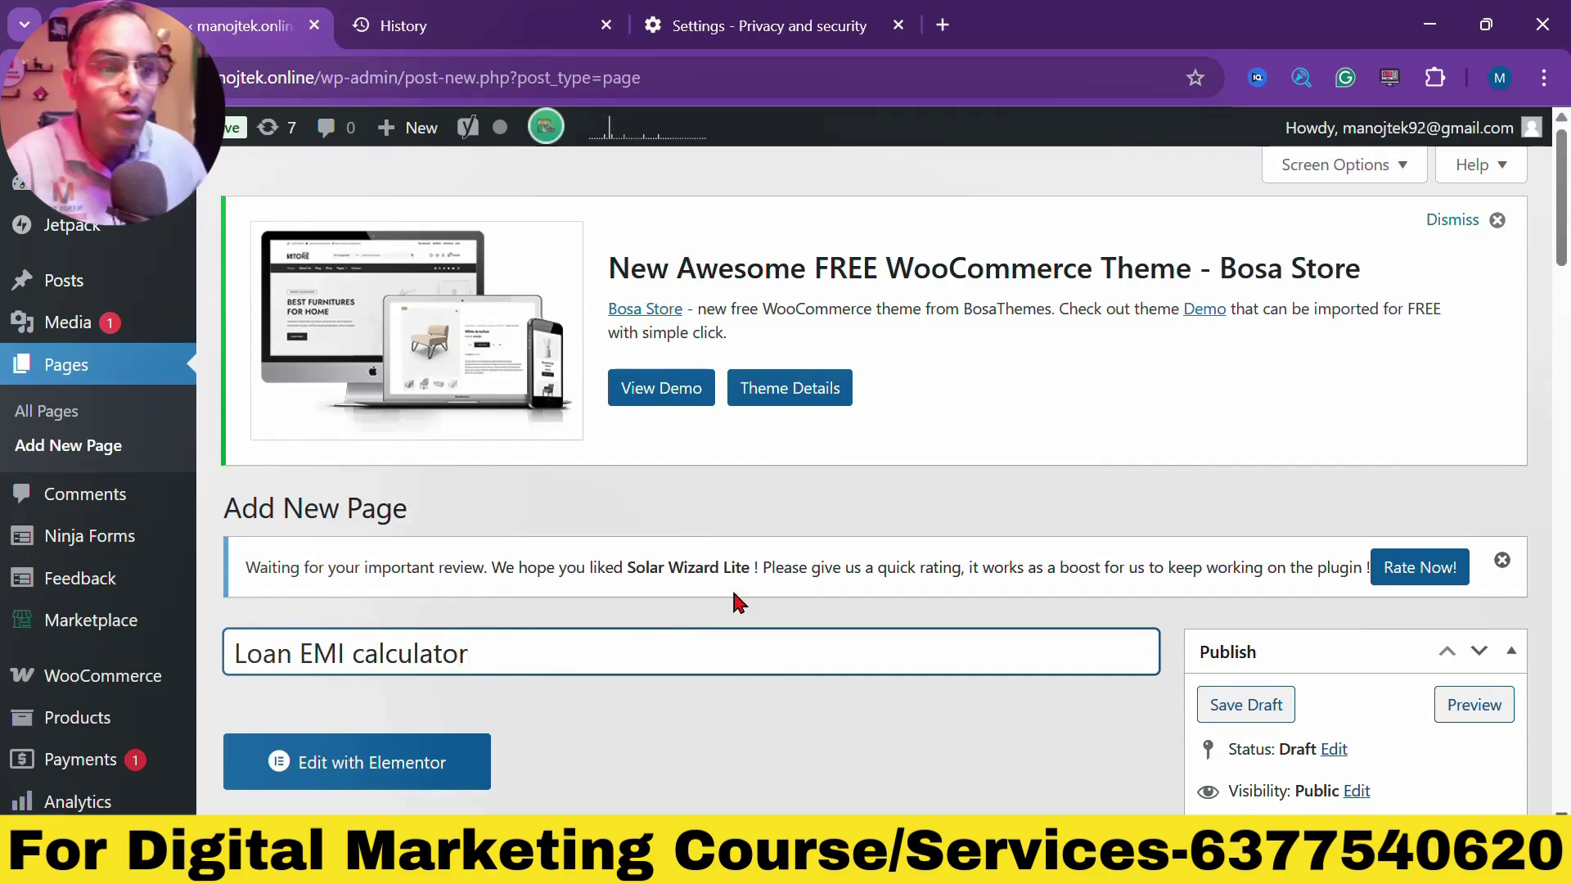
pyautogui.scroll(-5, 736, 593)
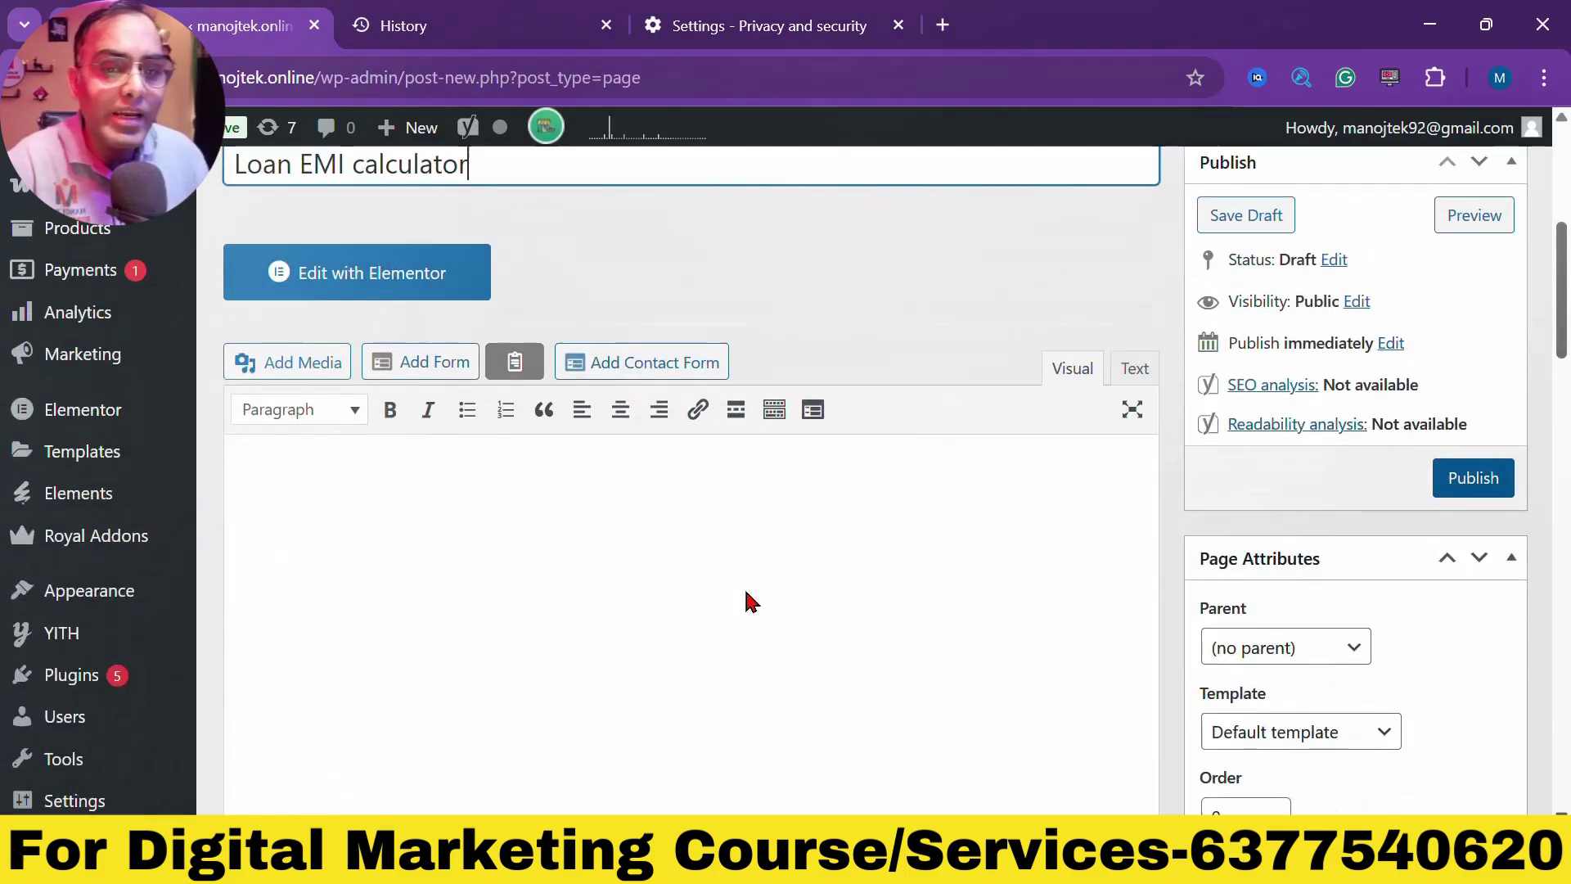
pyautogui.scroll(1, 774, 567)
pyautogui.scroll(2, 774, 567)
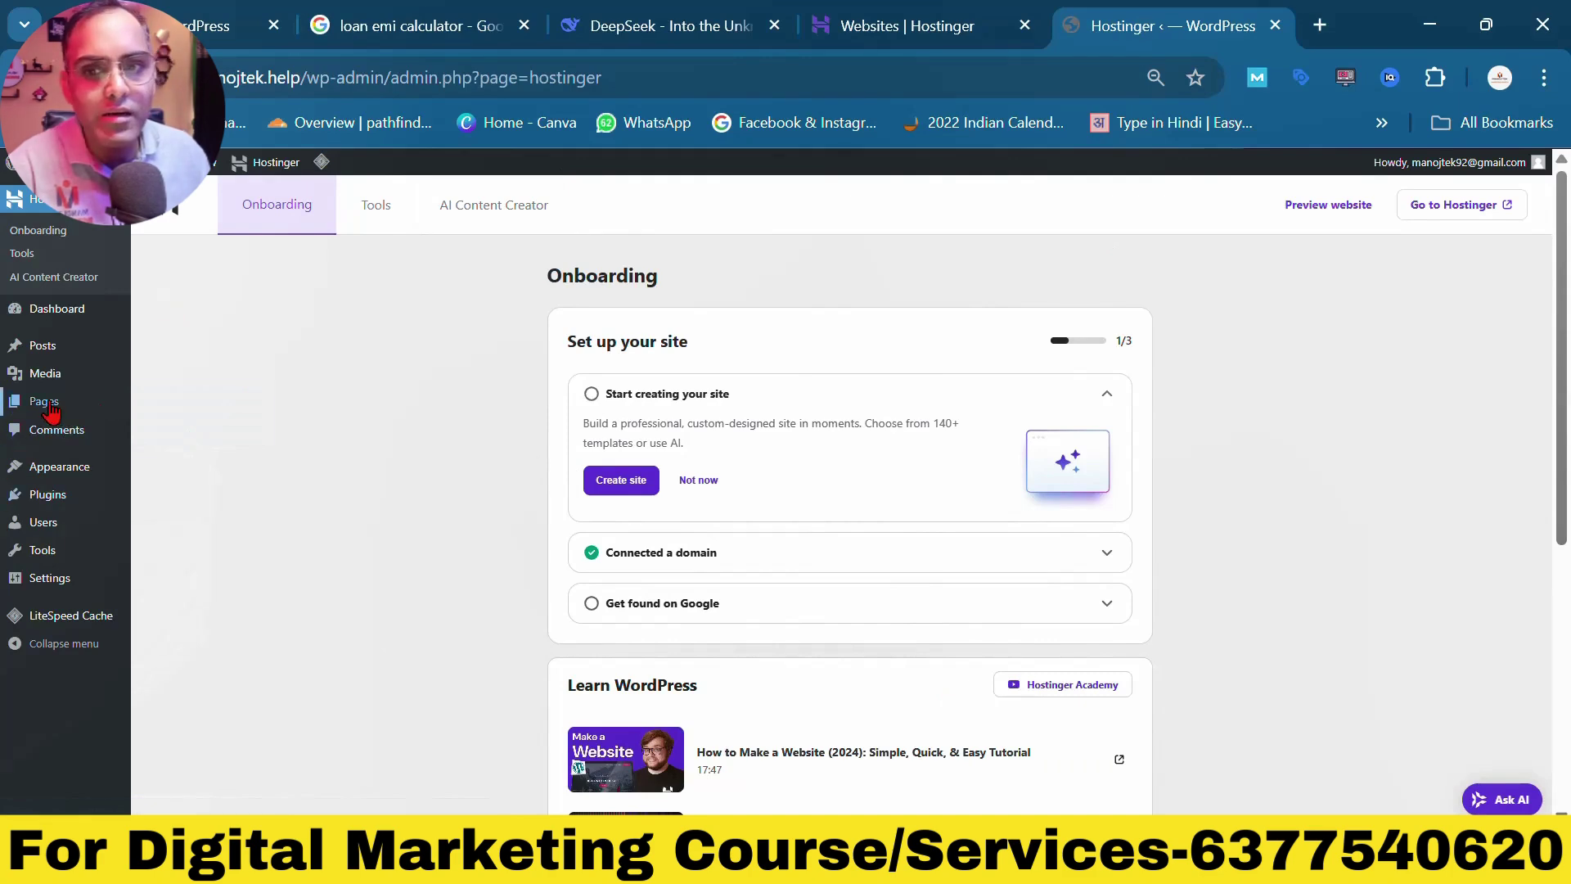
# - Create a new page on the manojtek.help WordPress site and title it "Loan EMI calculator"
pyautogui.click(219, 400)
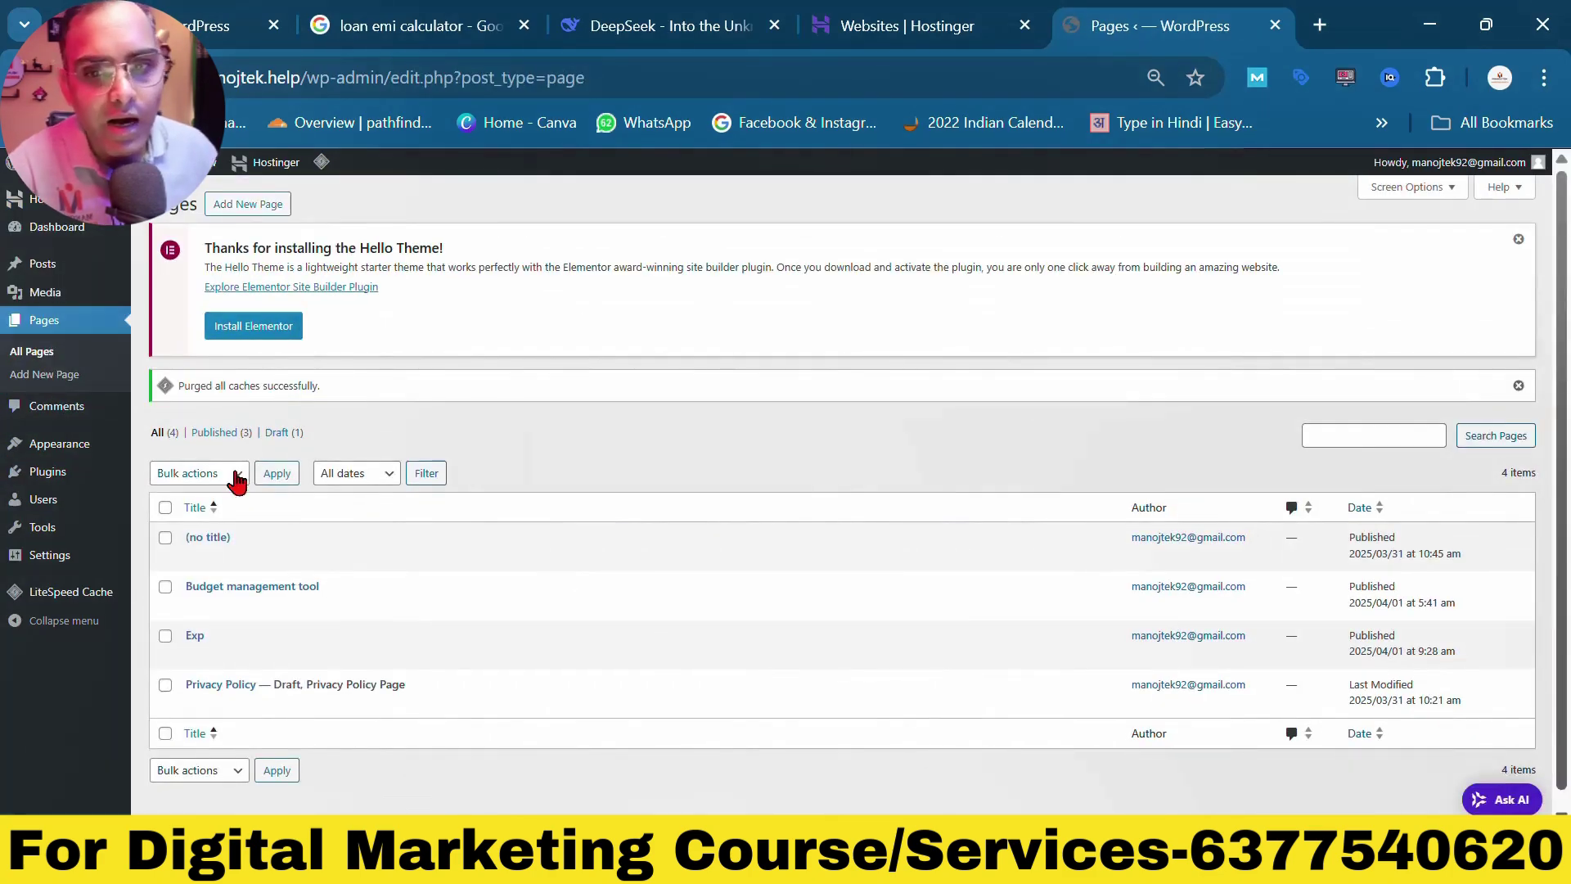
pyautogui.click(278, 203)
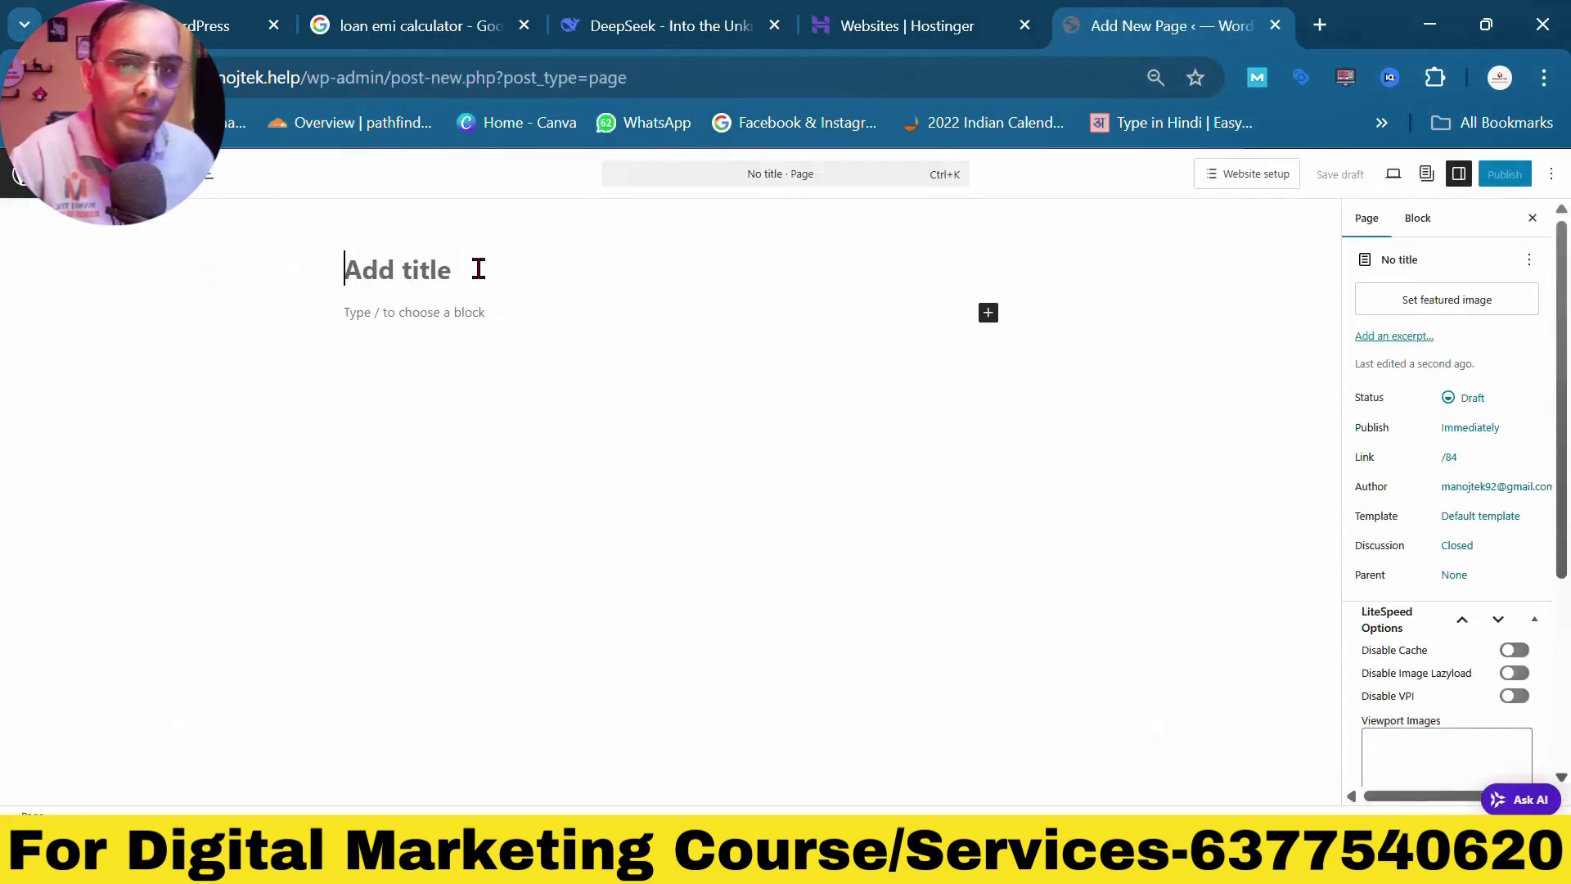
pyautogui.write('Loan E')
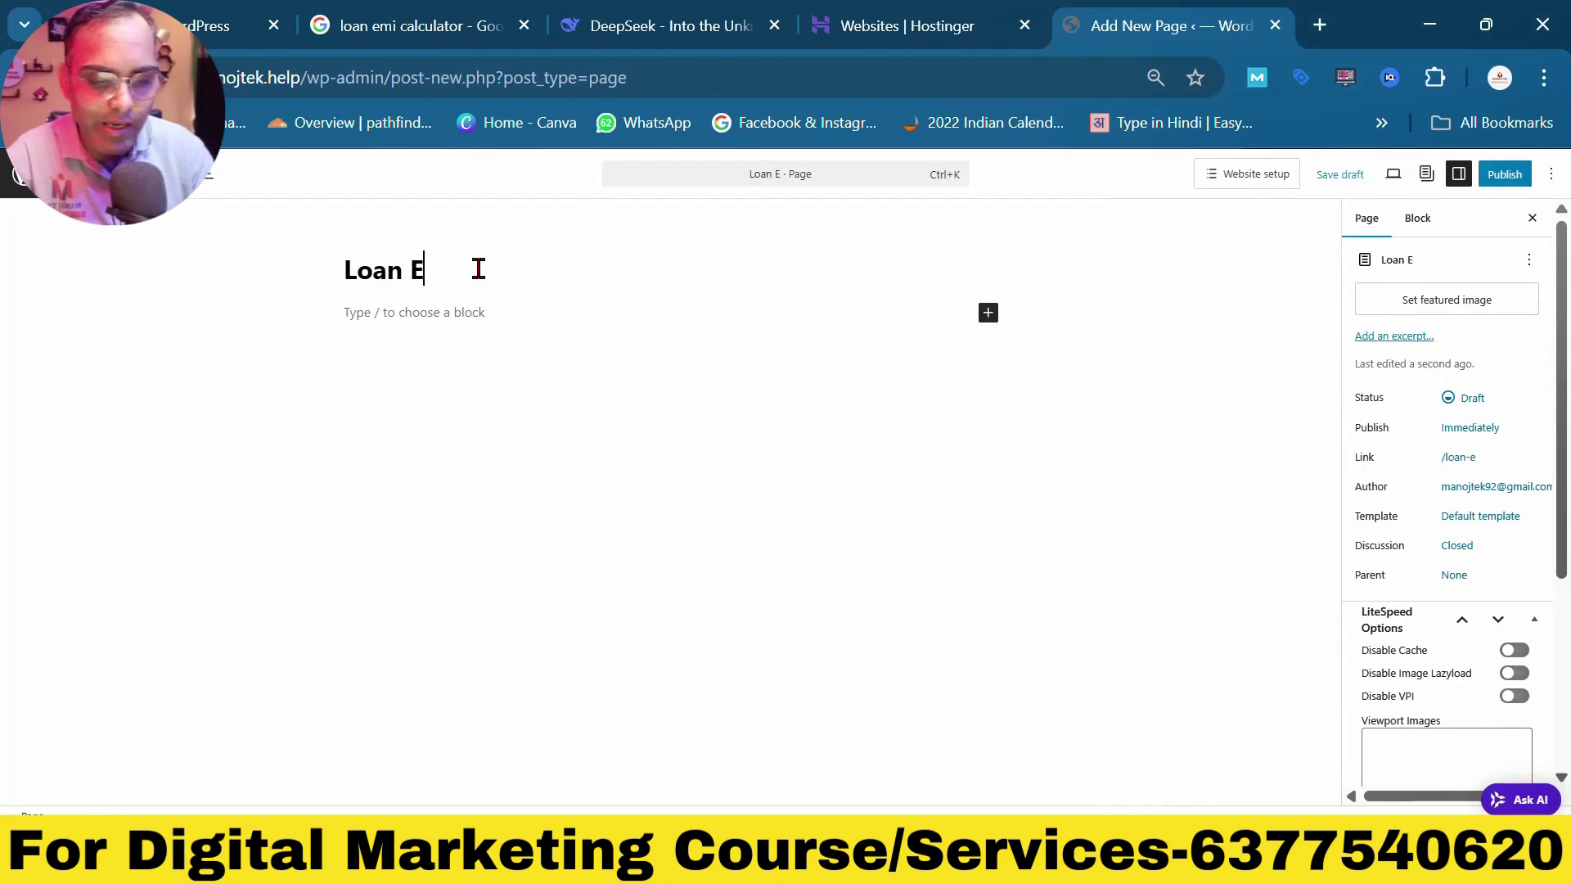
pyautogui.write('MI calcu')
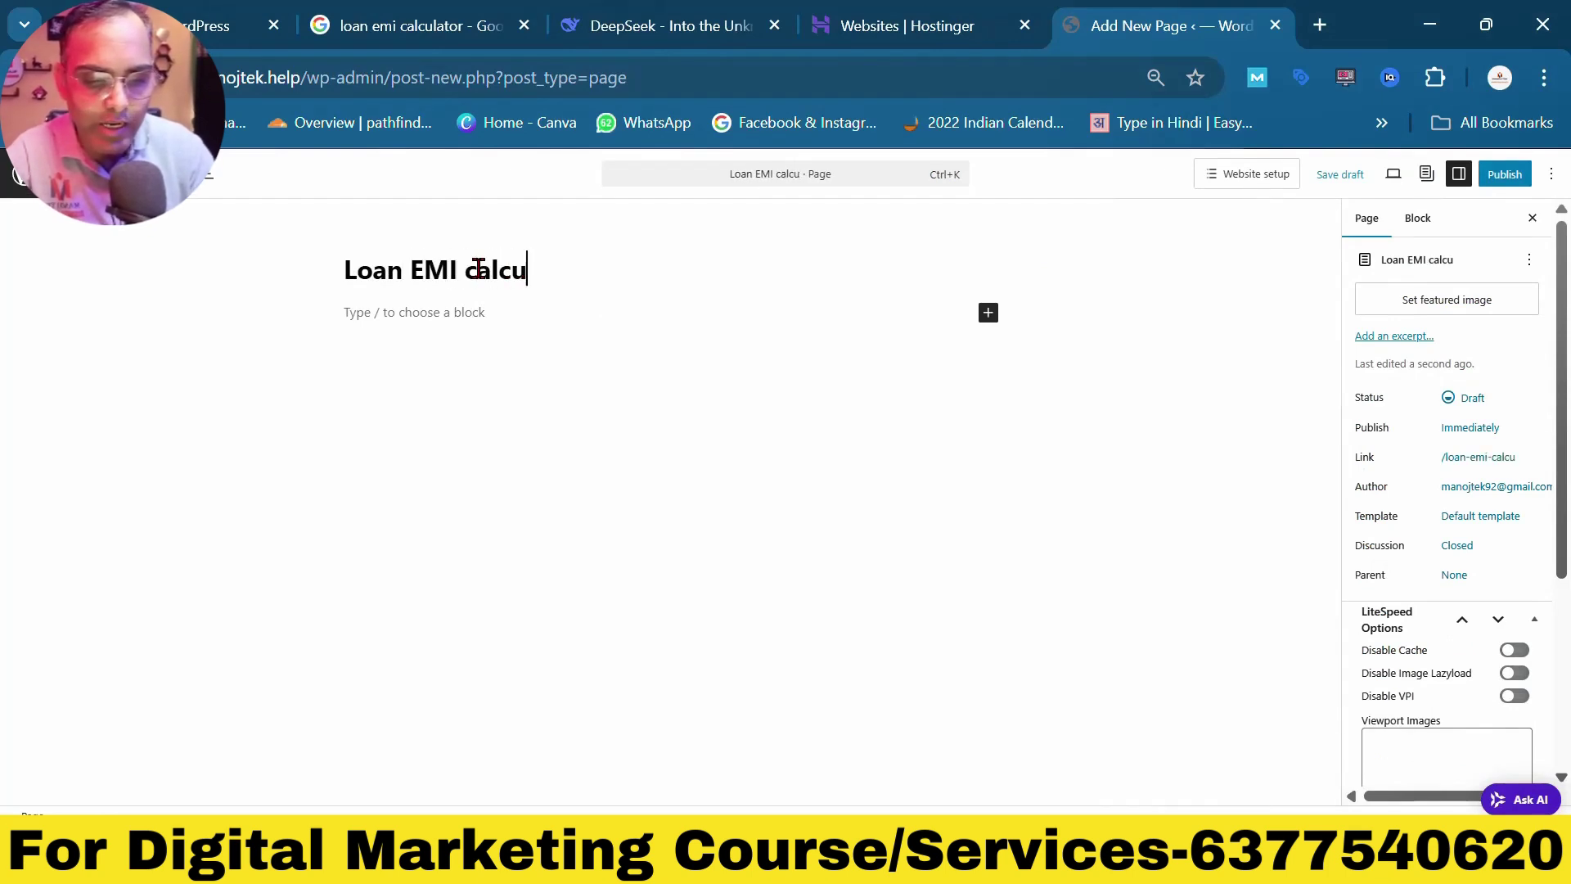
pyautogui.write('lator')
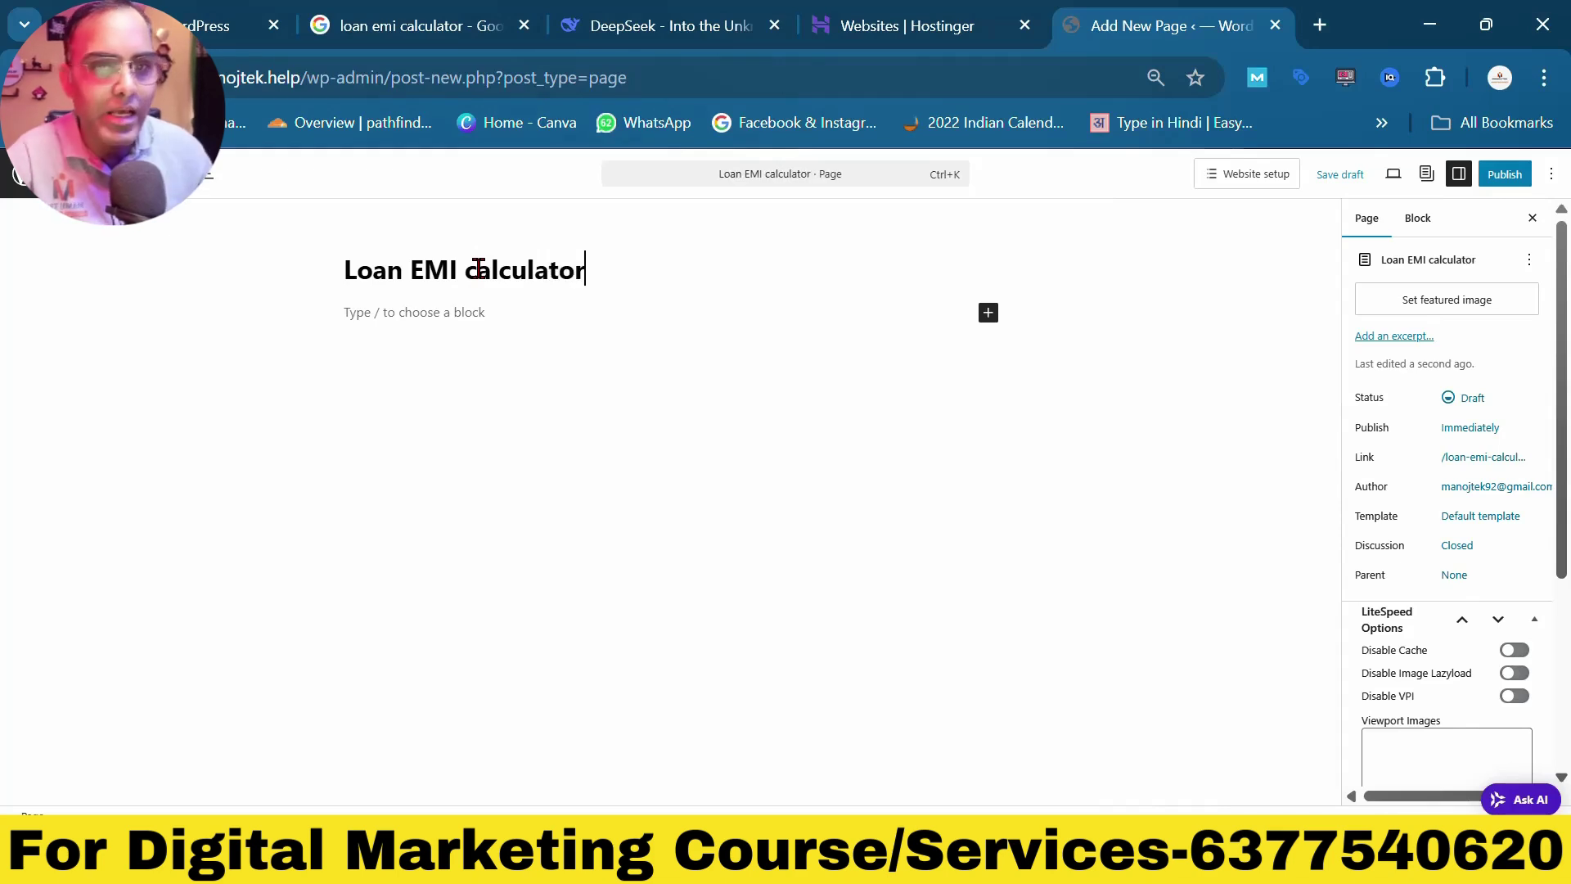
# - Find the Custom HTML block by searching for "html" and add it below the page title
pyautogui.click(988, 314)
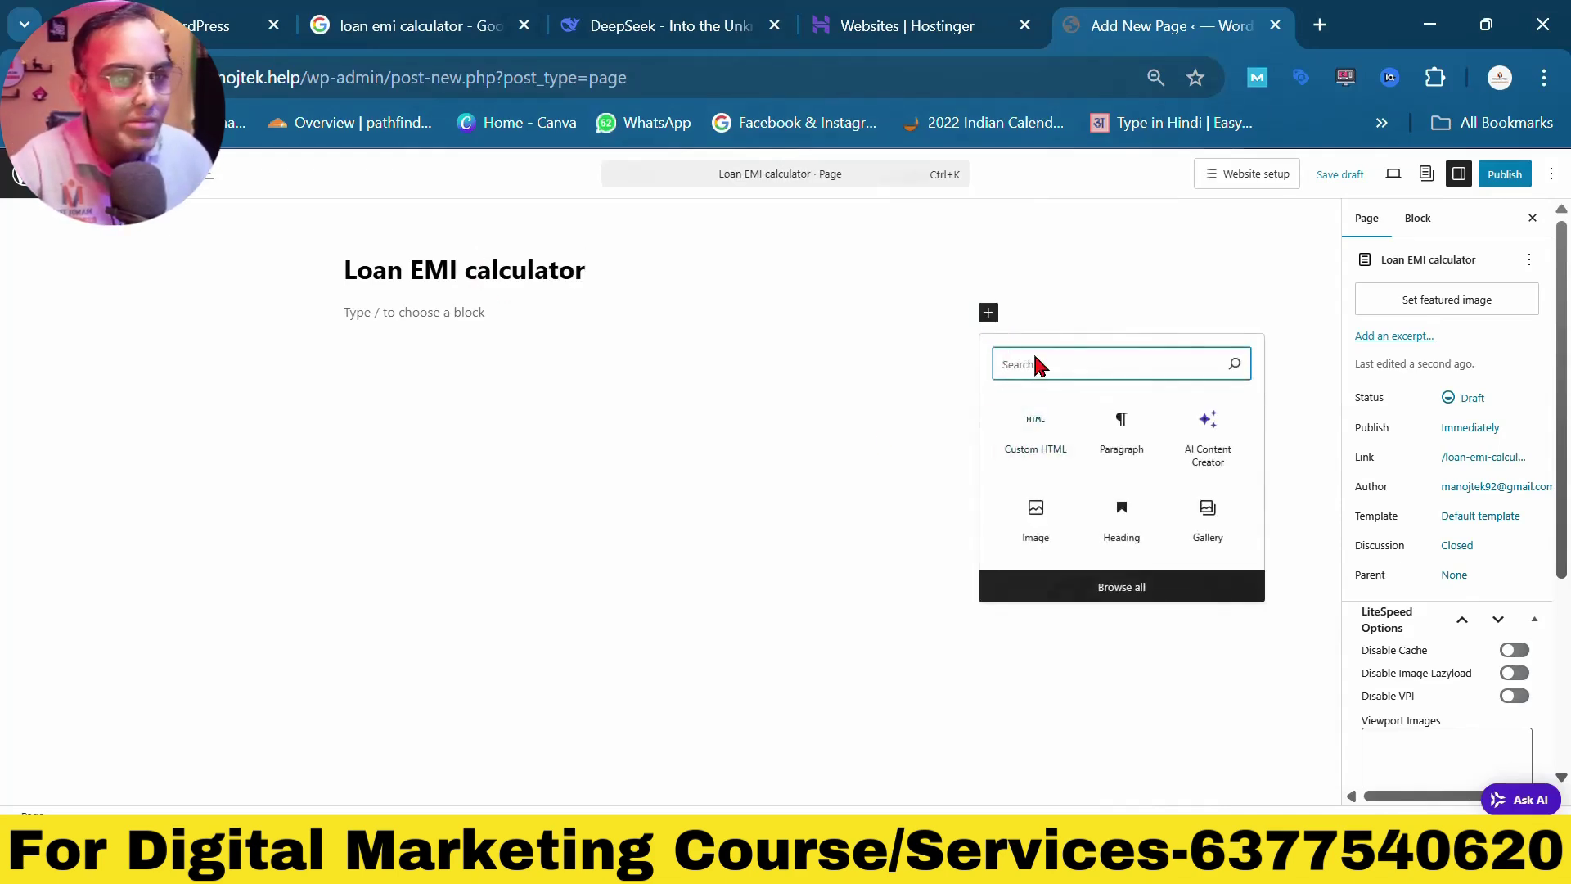
pyautogui.write('html')
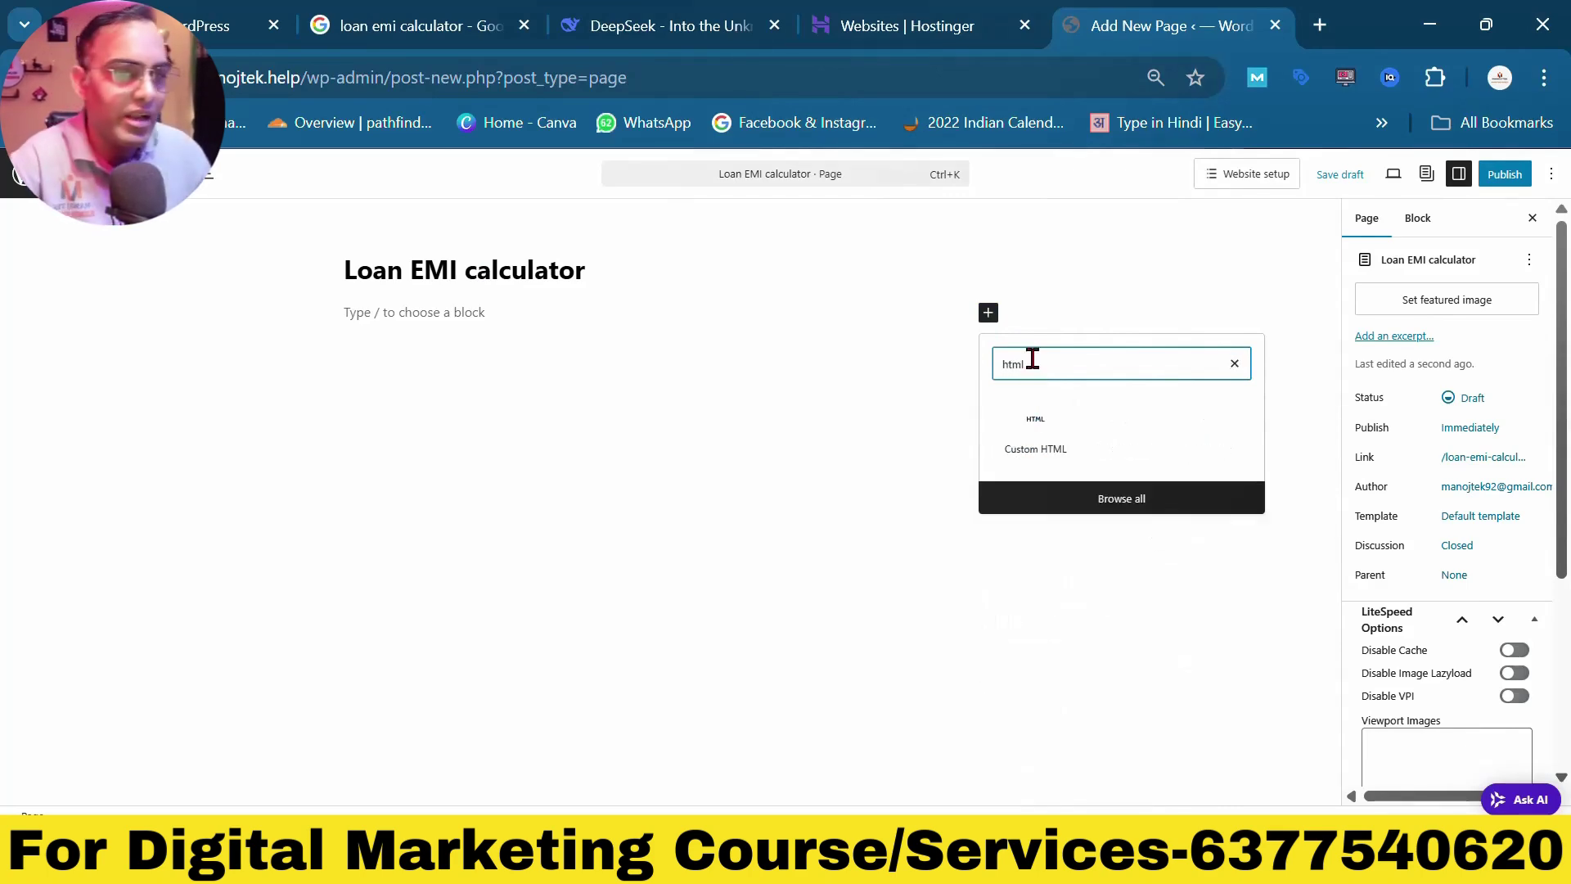
pyautogui.click(1024, 436)
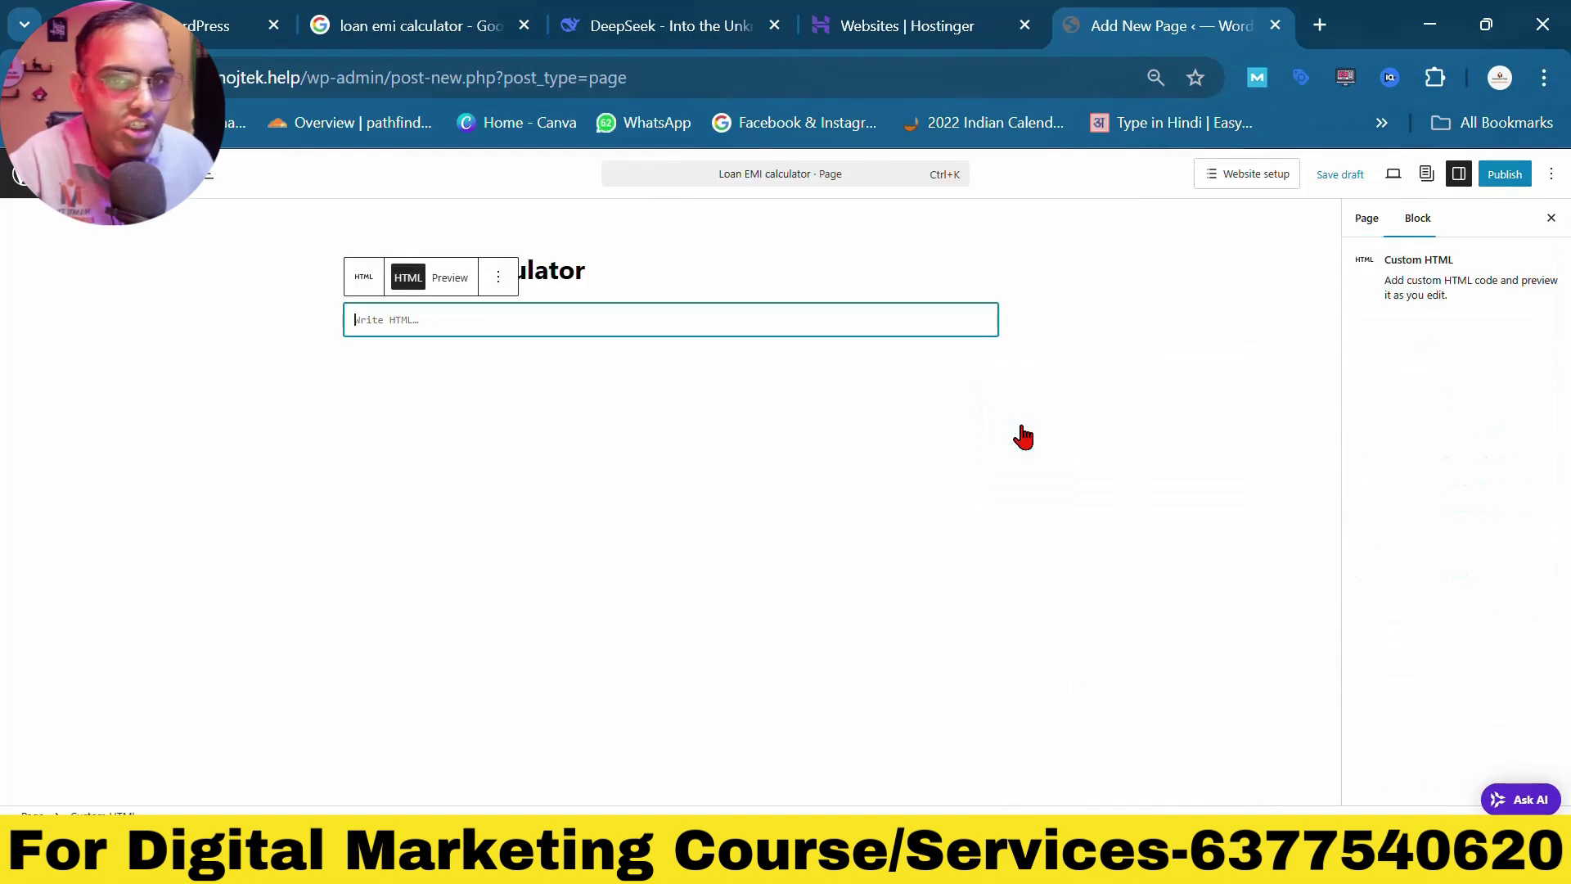
pyautogui.hotkey('ctrl', '+')
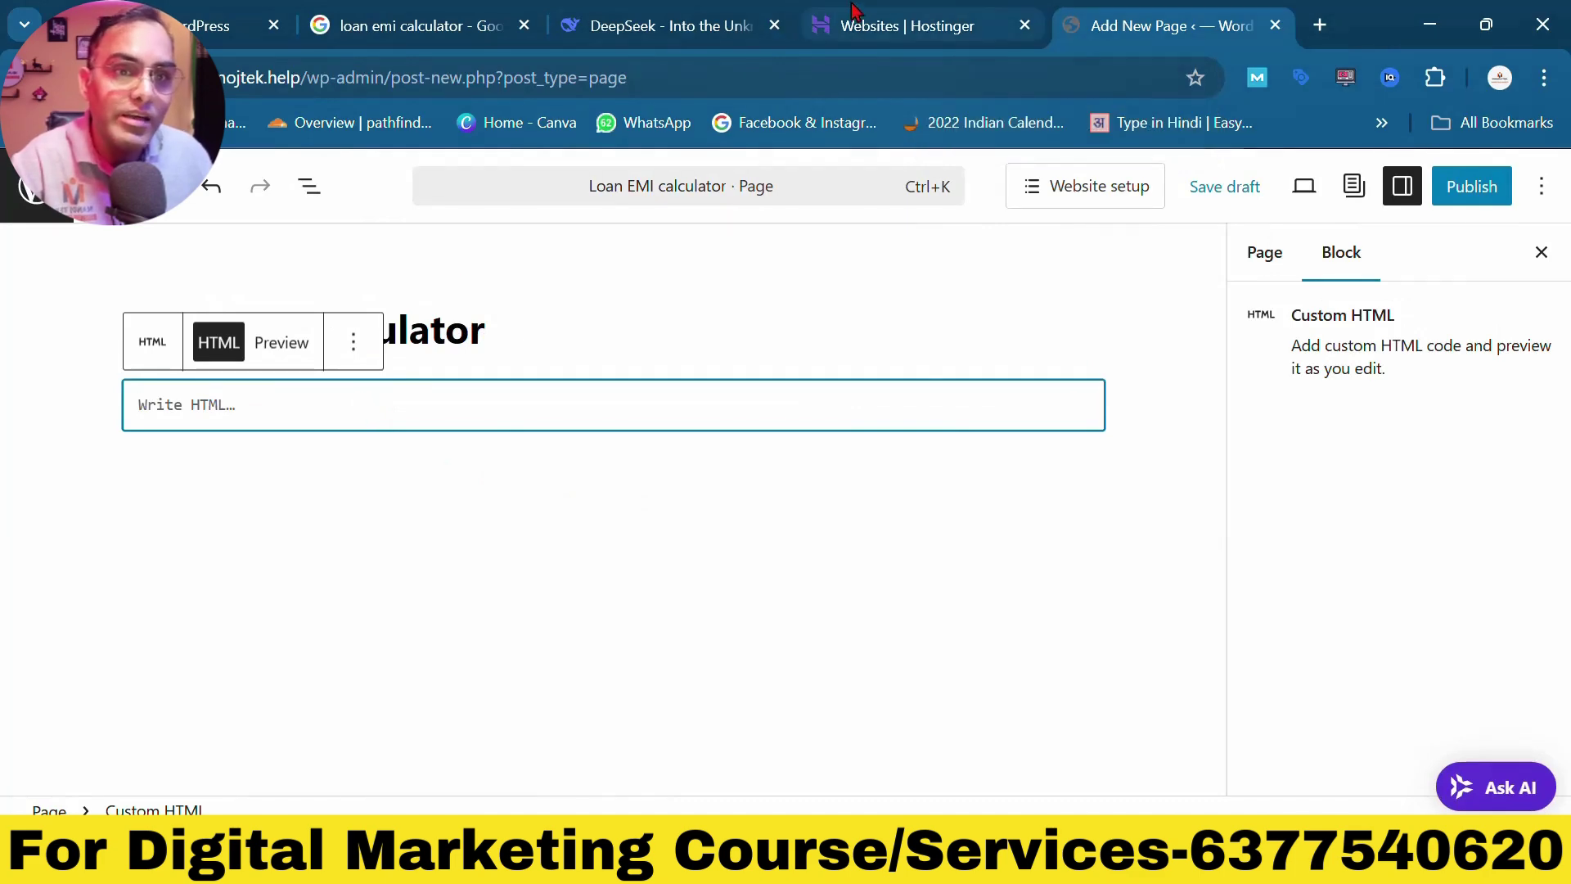
# - Paste the calculator code generated by DeepSeek into the Custom HTML block and publish the page
pyautogui.click(655, 31)
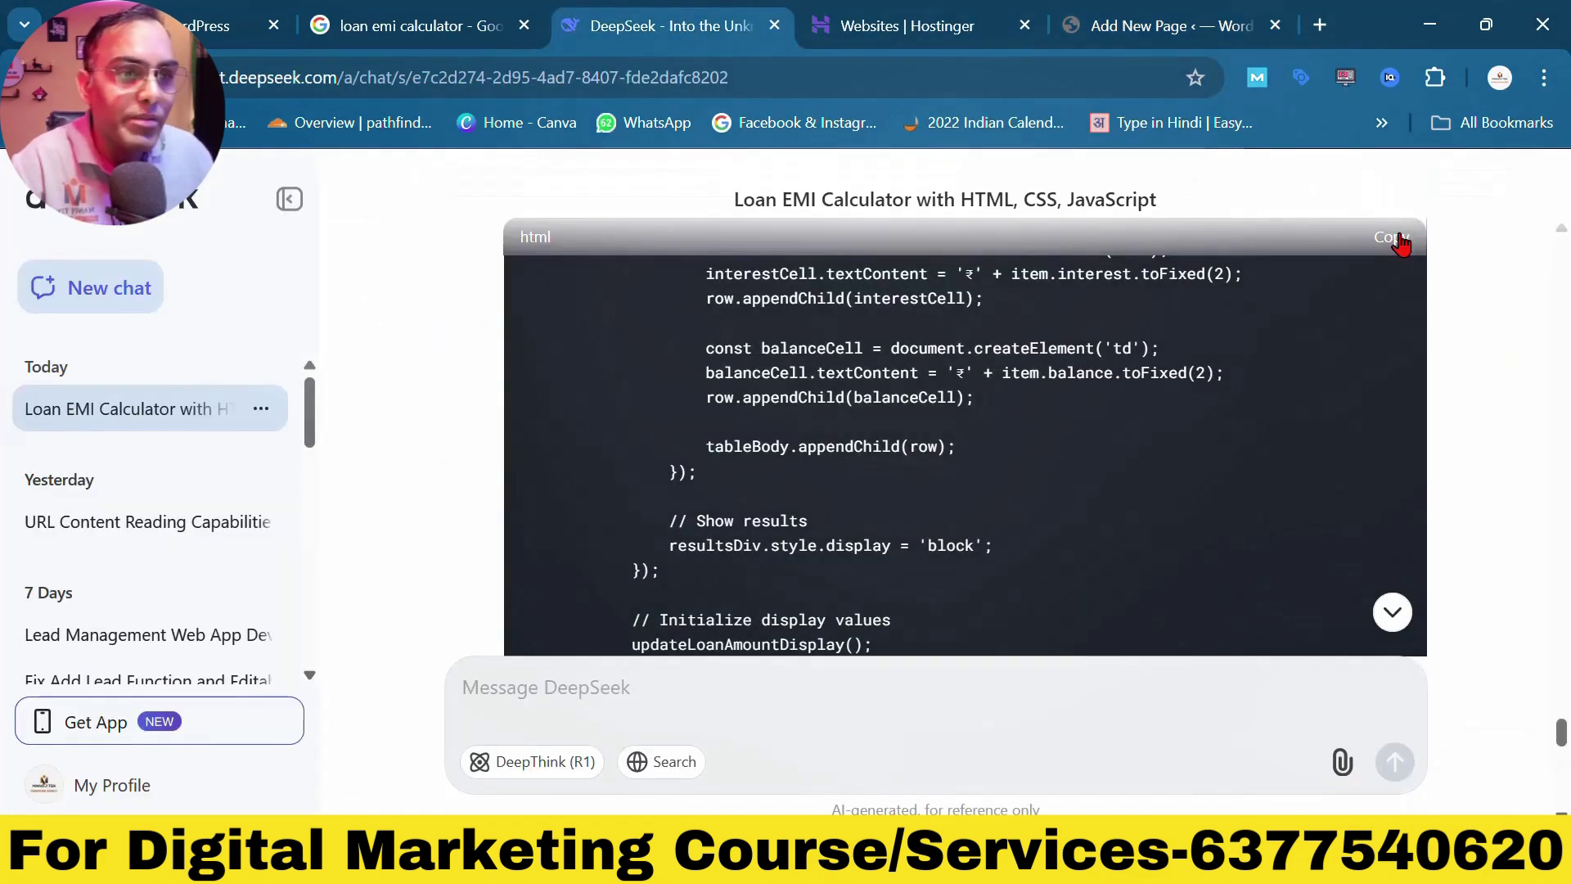
pyautogui.click(1154, 25)
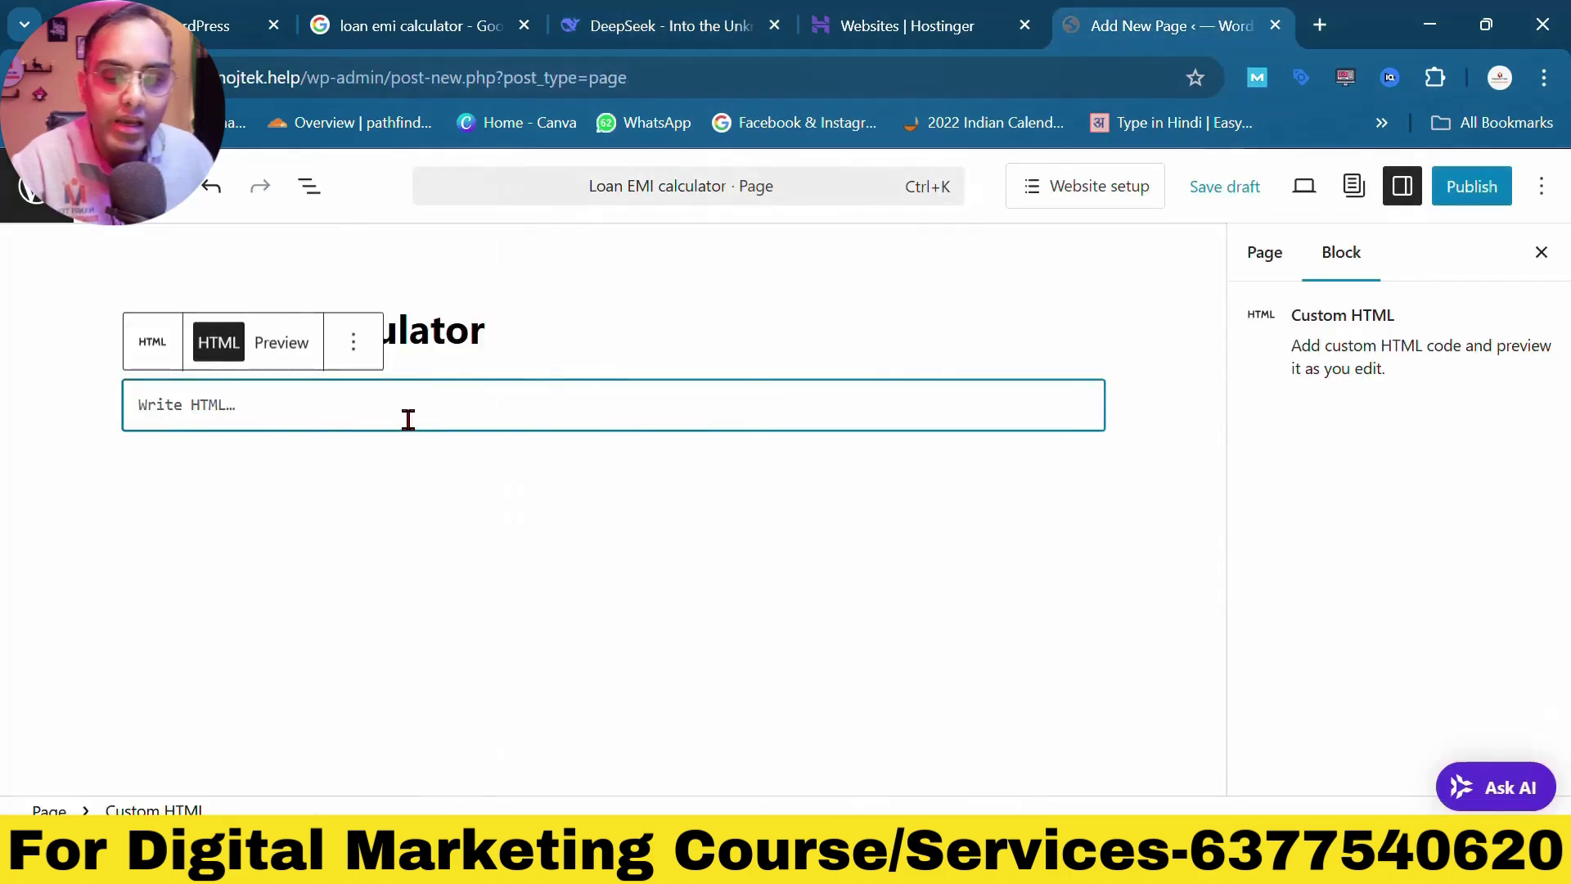
pyautogui.hotkey('ctrl', 'v')
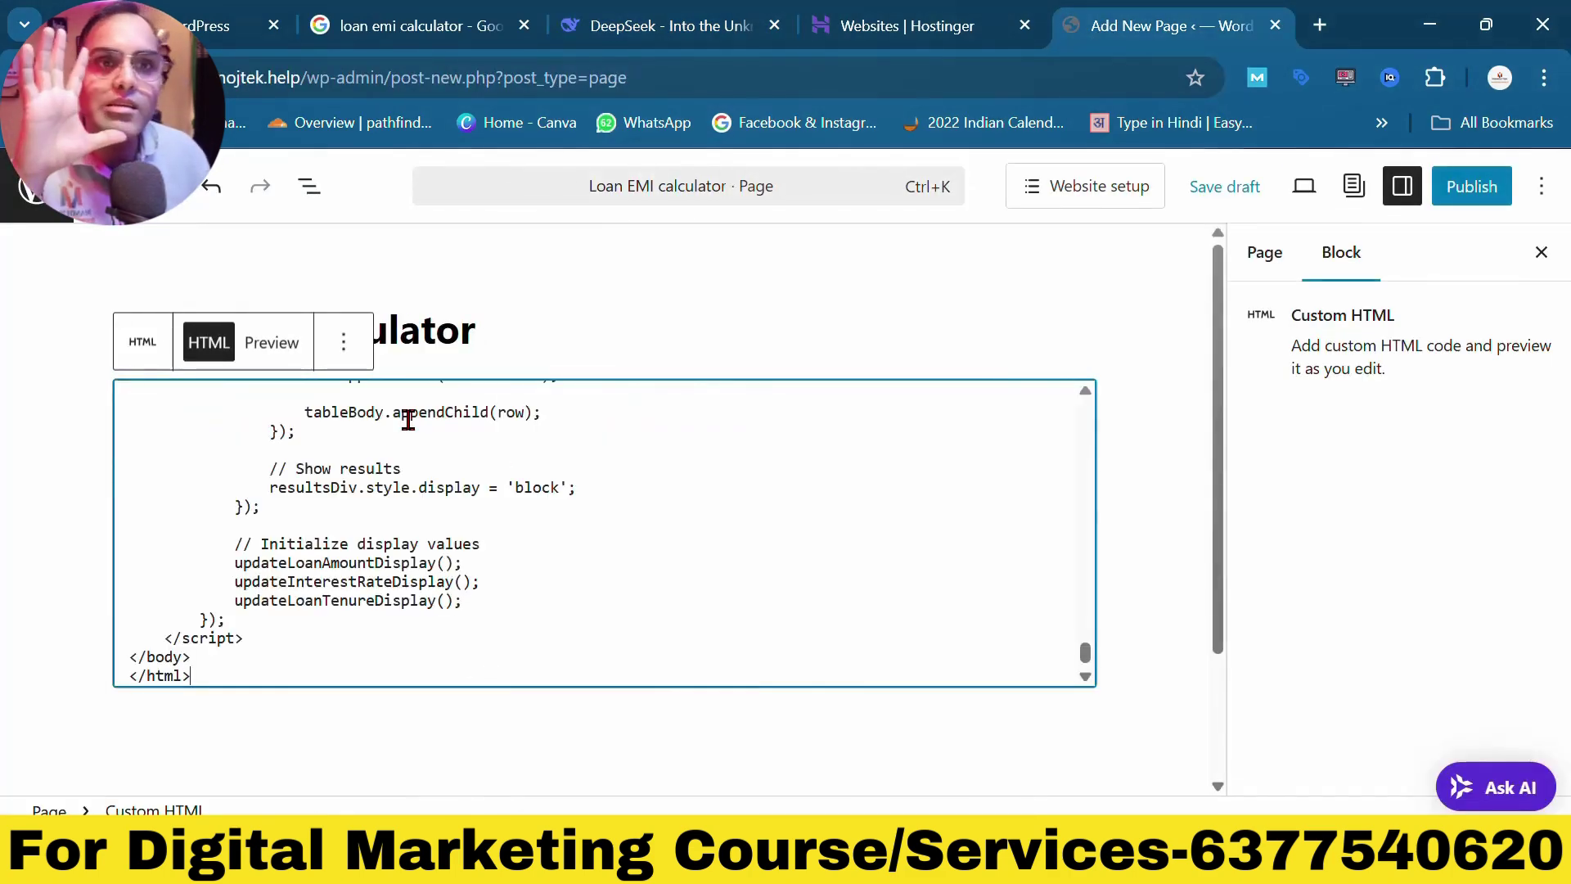
pyautogui.click(1470, 189)
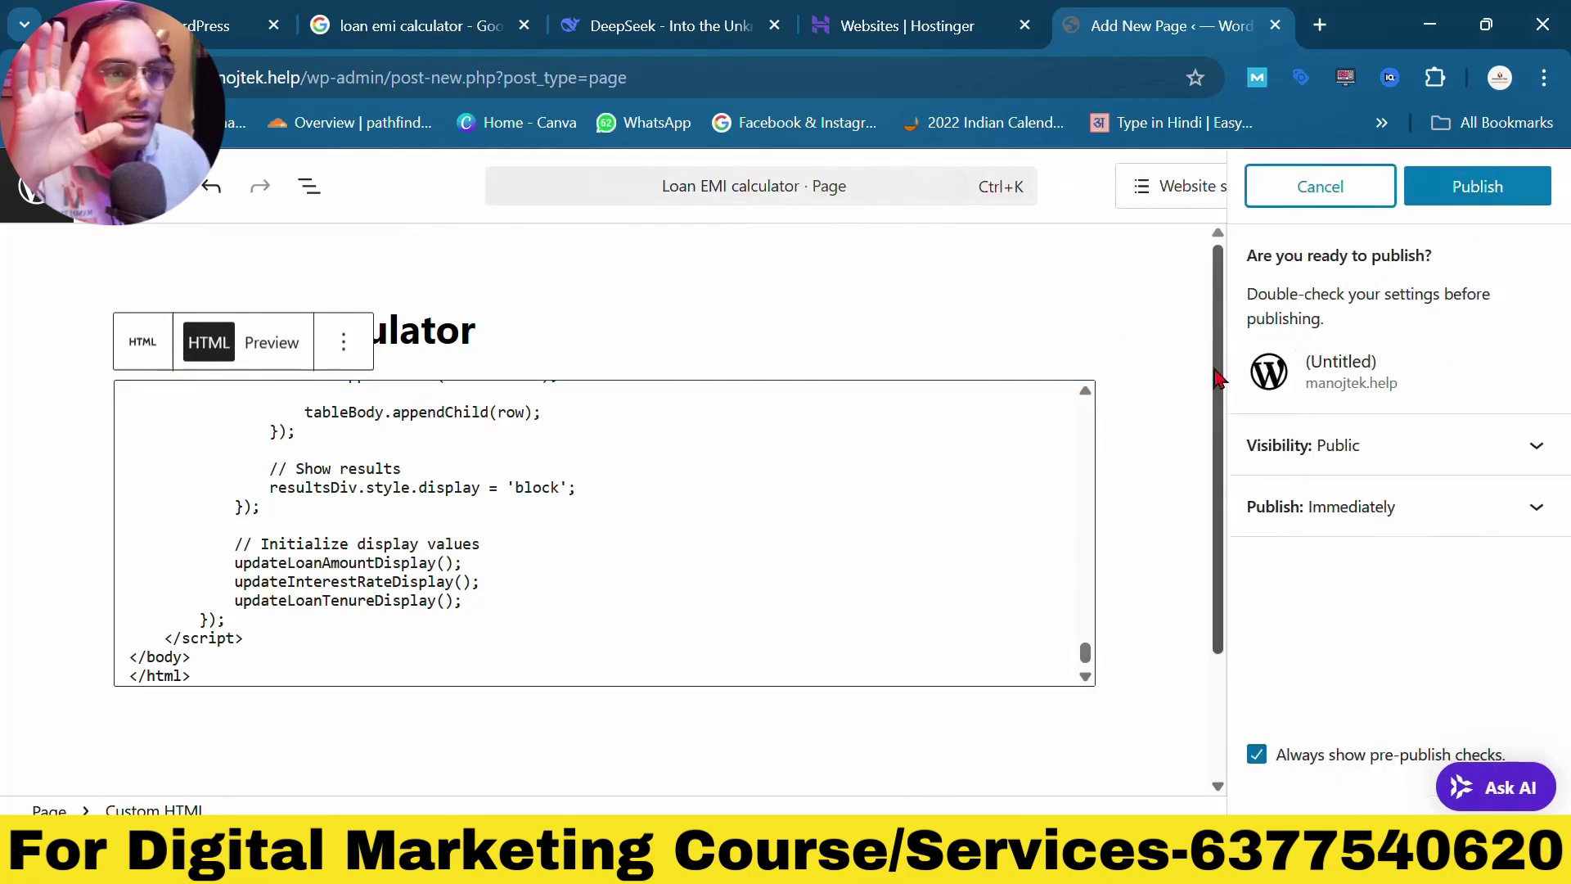
pyautogui.click(1498, 188)
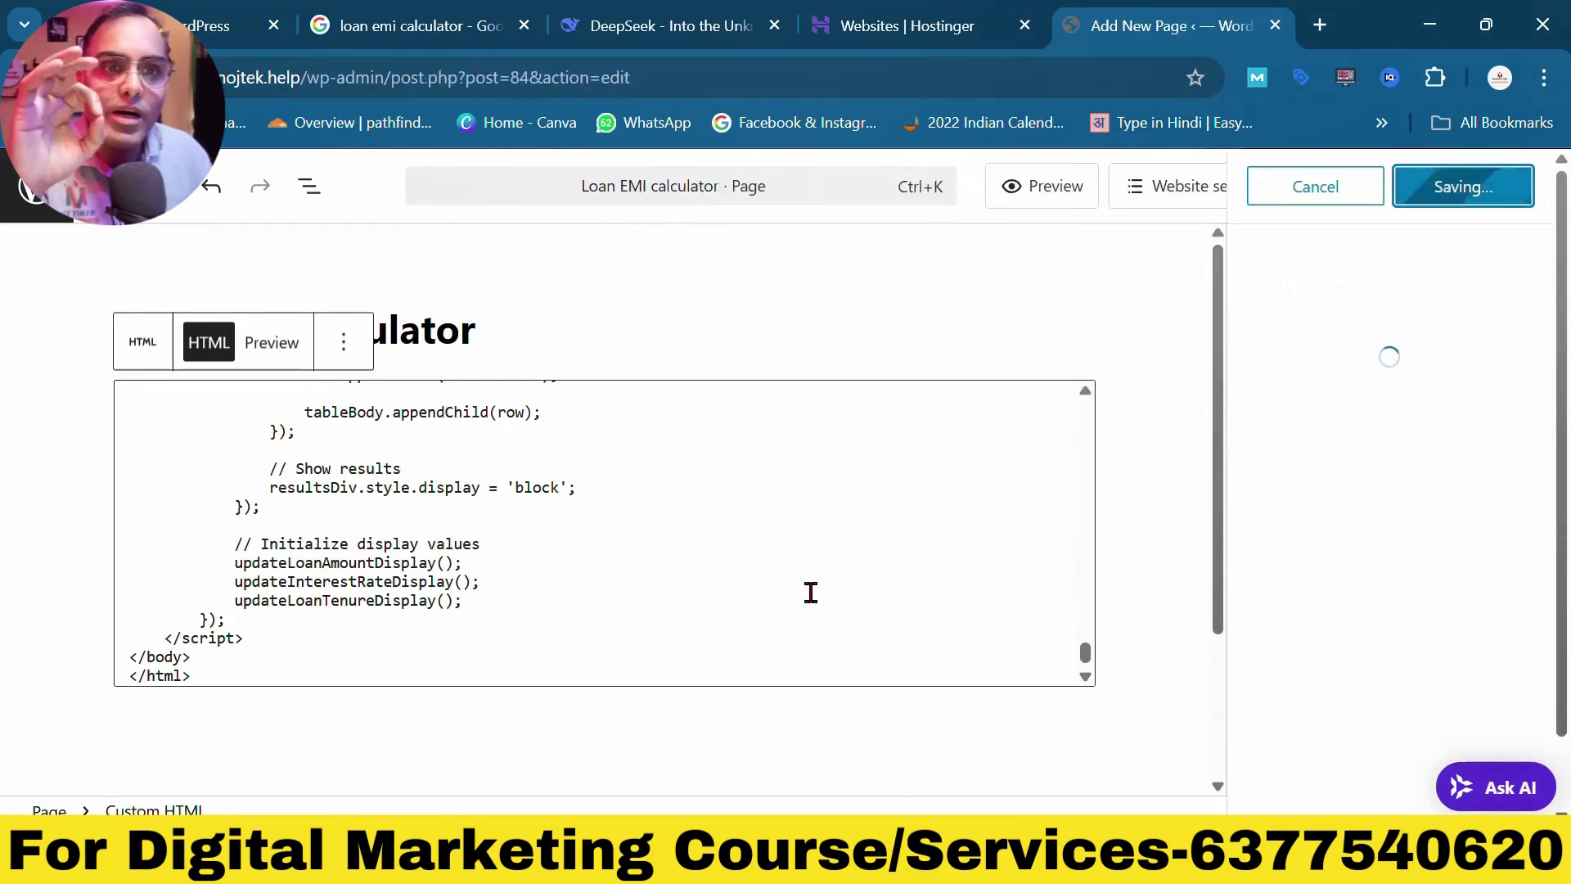
# - Open the manojtek.help home page in a new browser tab
pyautogui.click(1319, 25)
pyautogui.write('manoj')
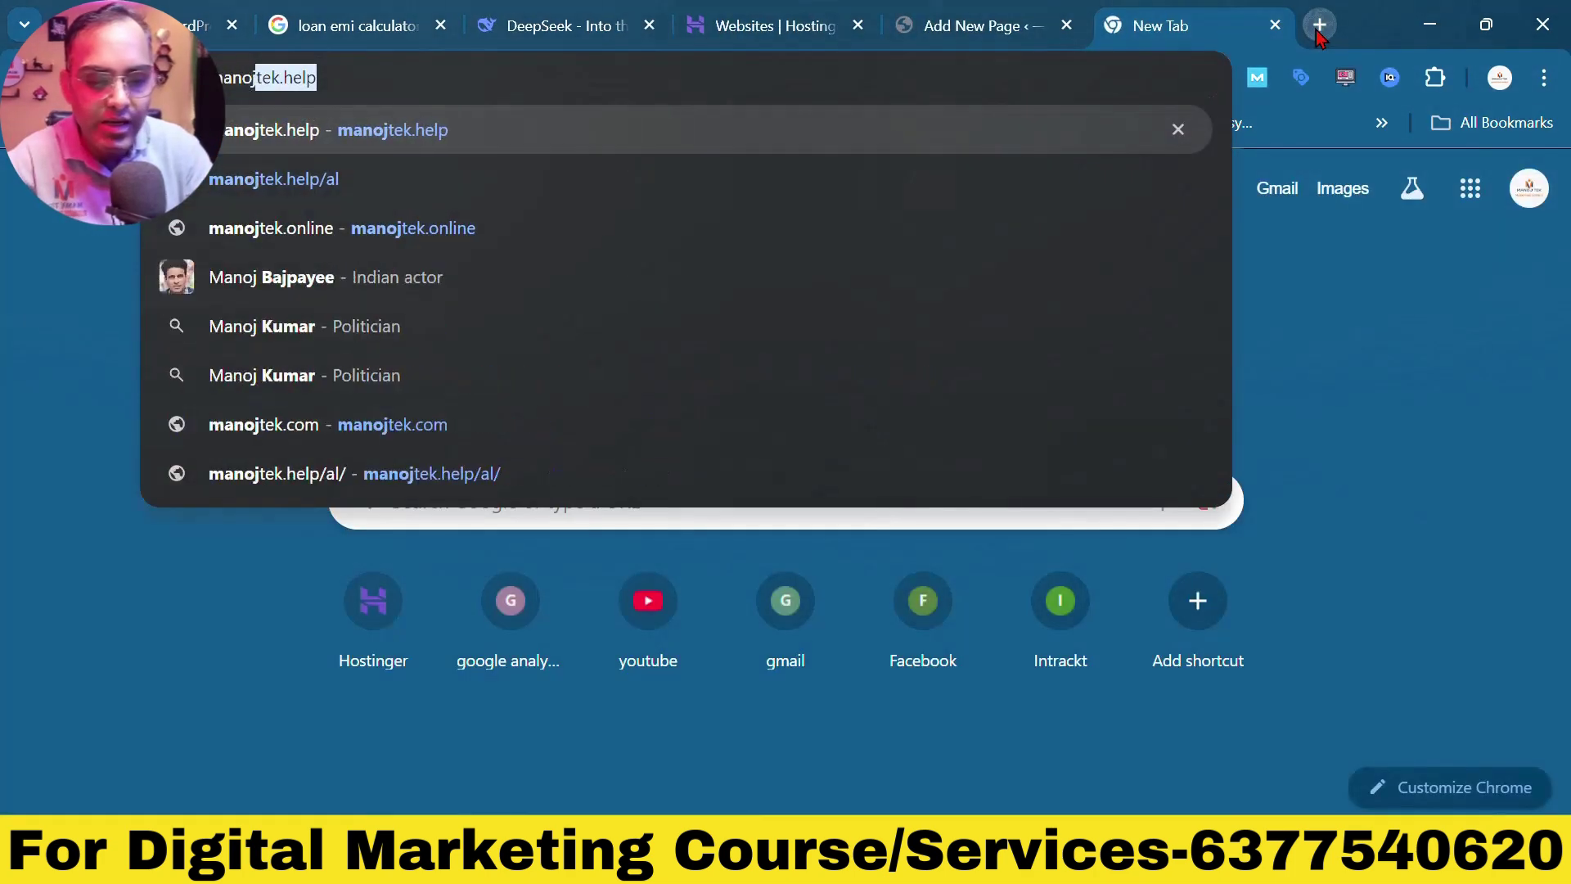
pyautogui.write('tek')
pyautogui.press('Return')
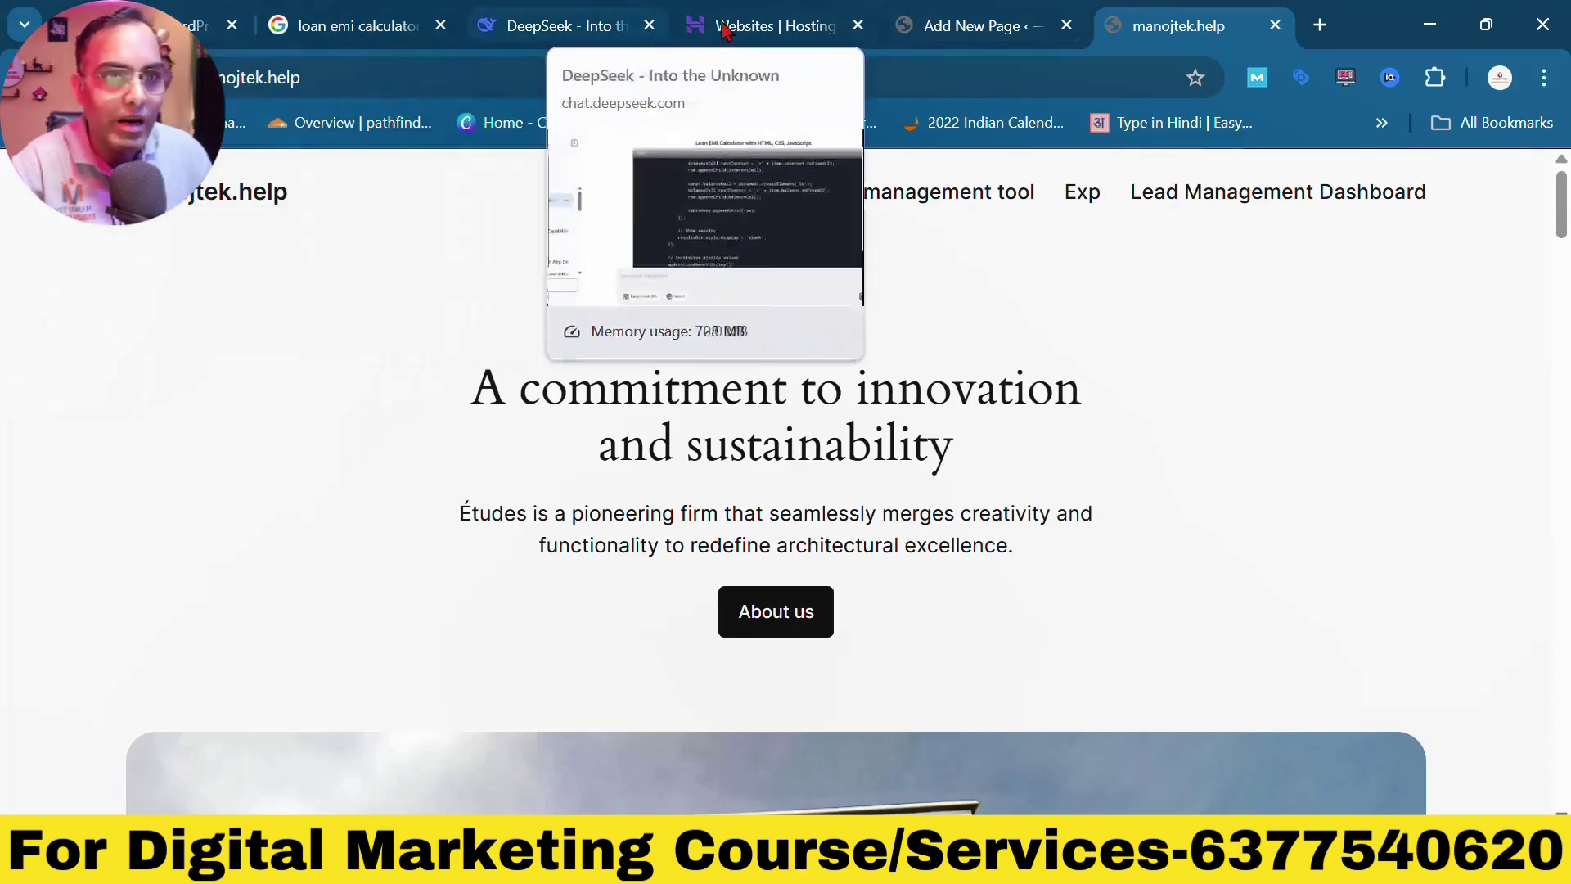
# - View the published Loan EMI calculator page from its editor and look over the introduction and loan amount field
pyautogui.click(925, 31)
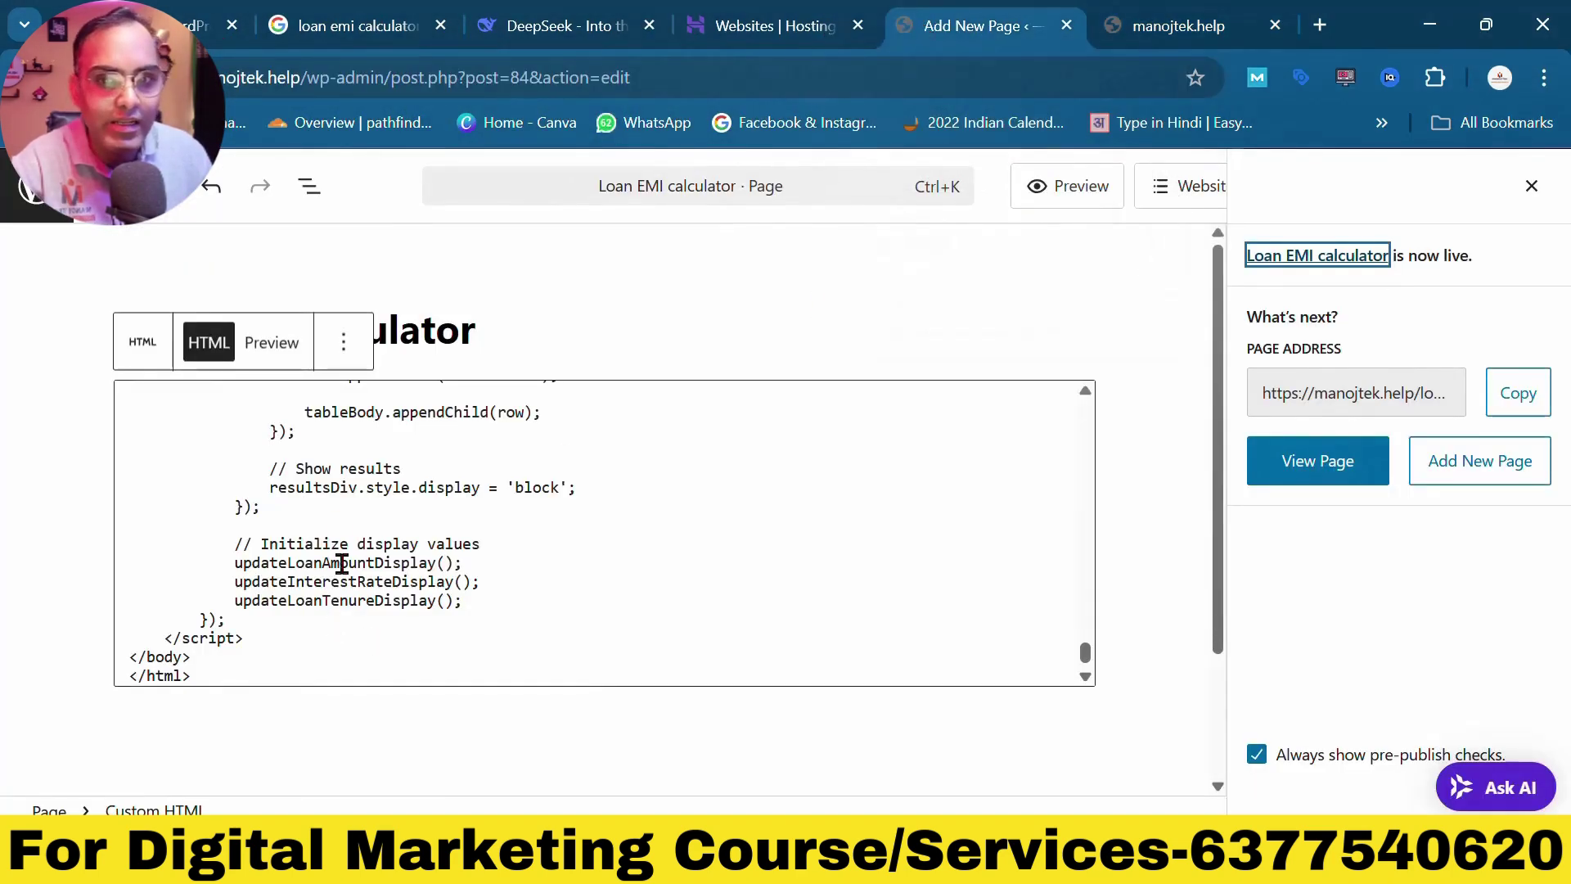
pyautogui.click(1319, 474)
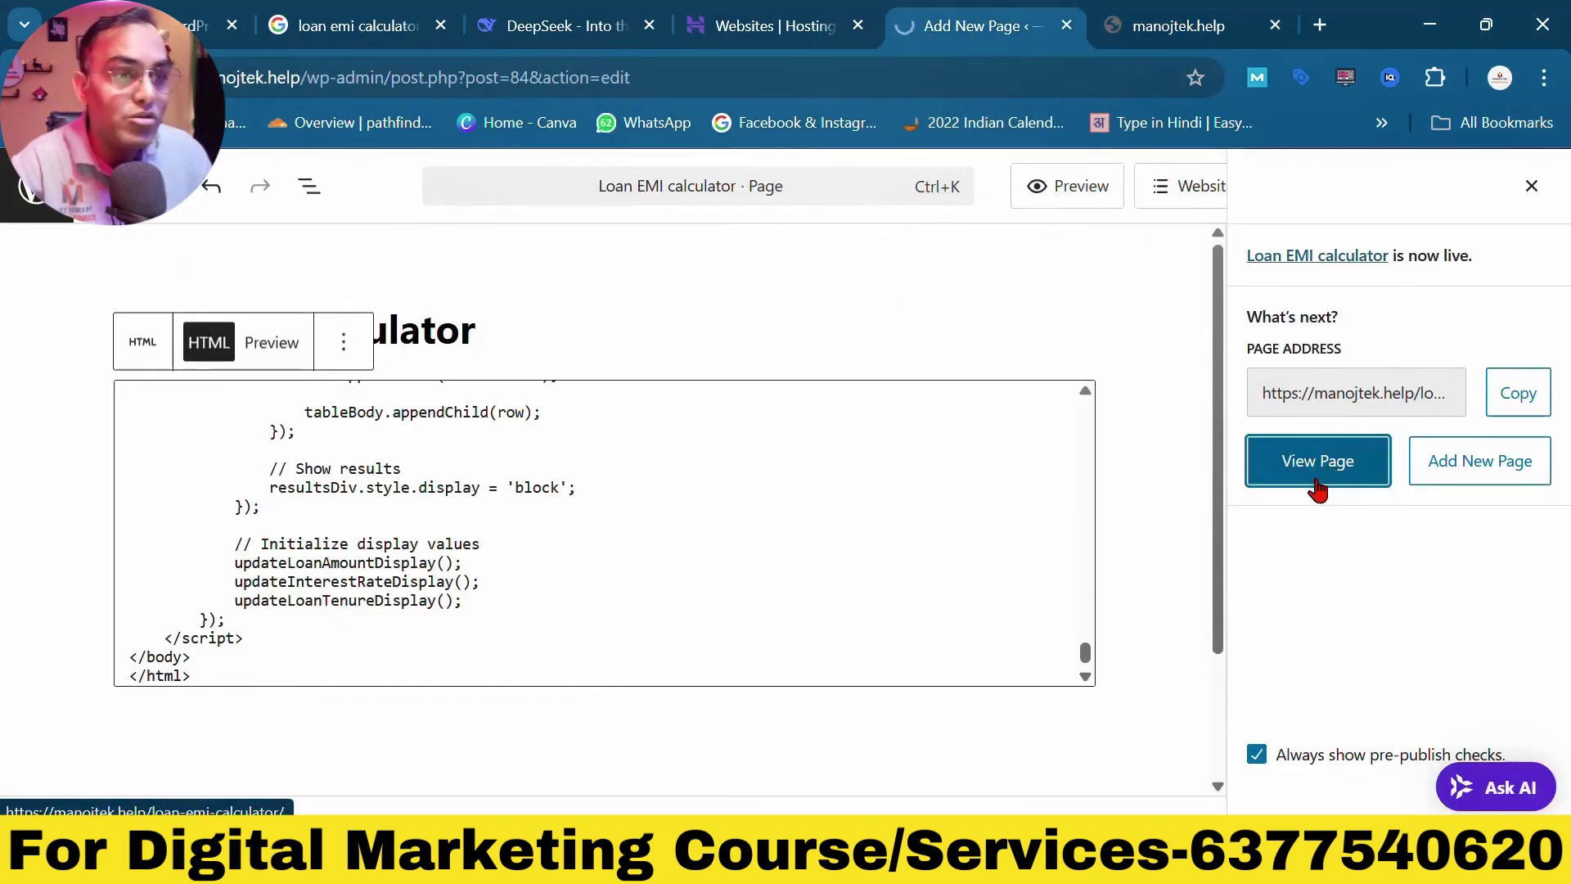
pyautogui.scroll(-2, 910, 489)
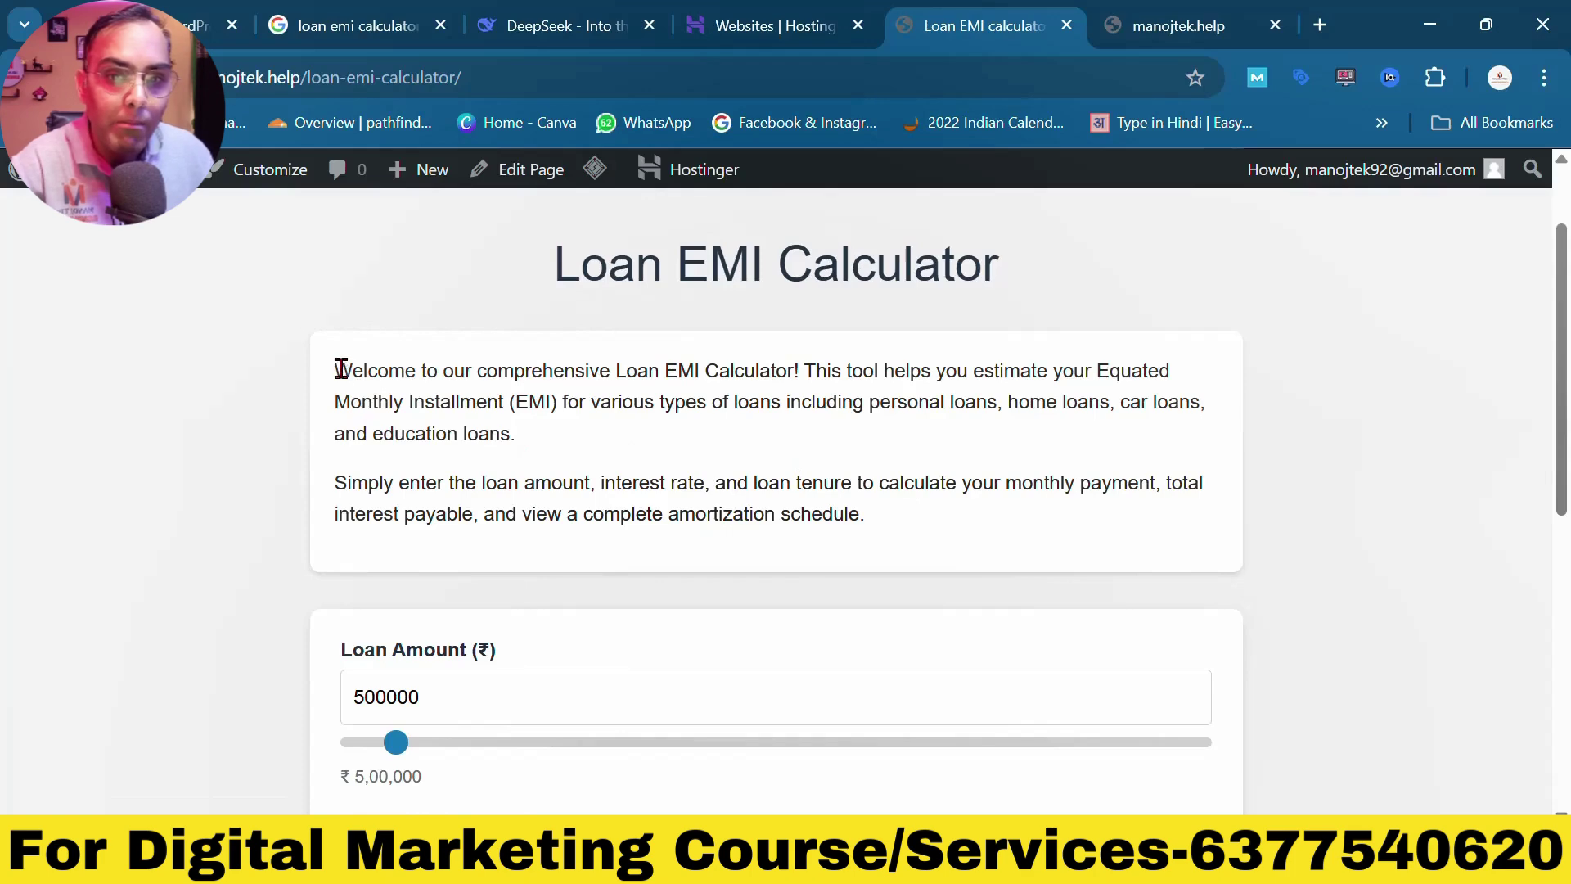
# - Set the loan amount to 100000 and the interest rate to 15% in the live loan EMI calculator
pyautogui.moveTo(336, 370); pyautogui.dragTo(1036, 483)
pyautogui.scroll(-3, 878, 458)
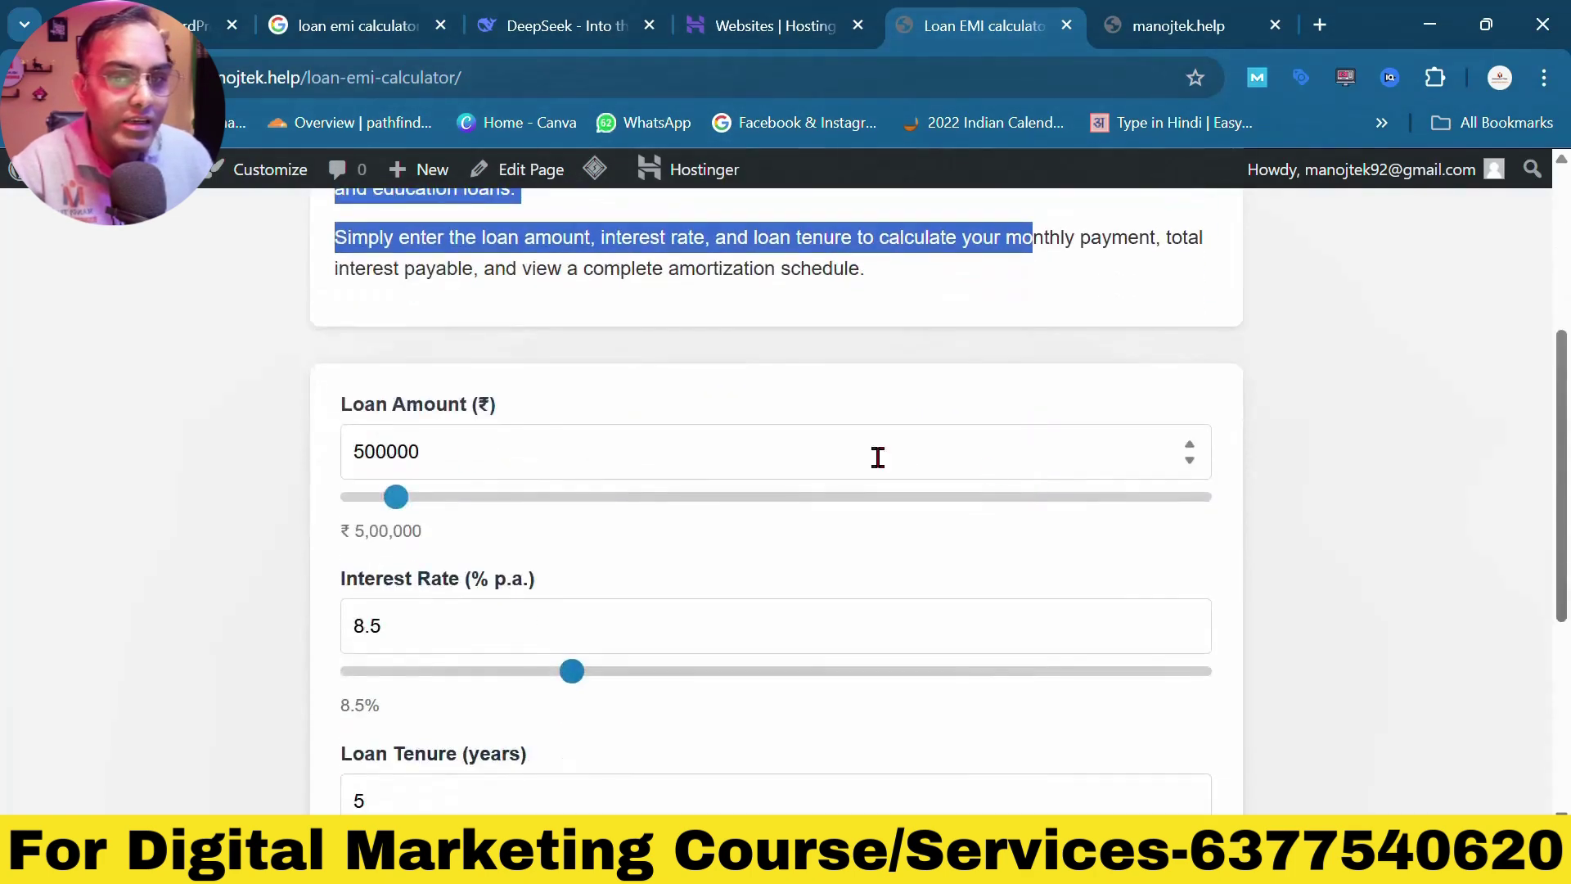
pyautogui.moveTo(439, 462); pyautogui.dragTo(337, 450)
pyautogui.write('10')
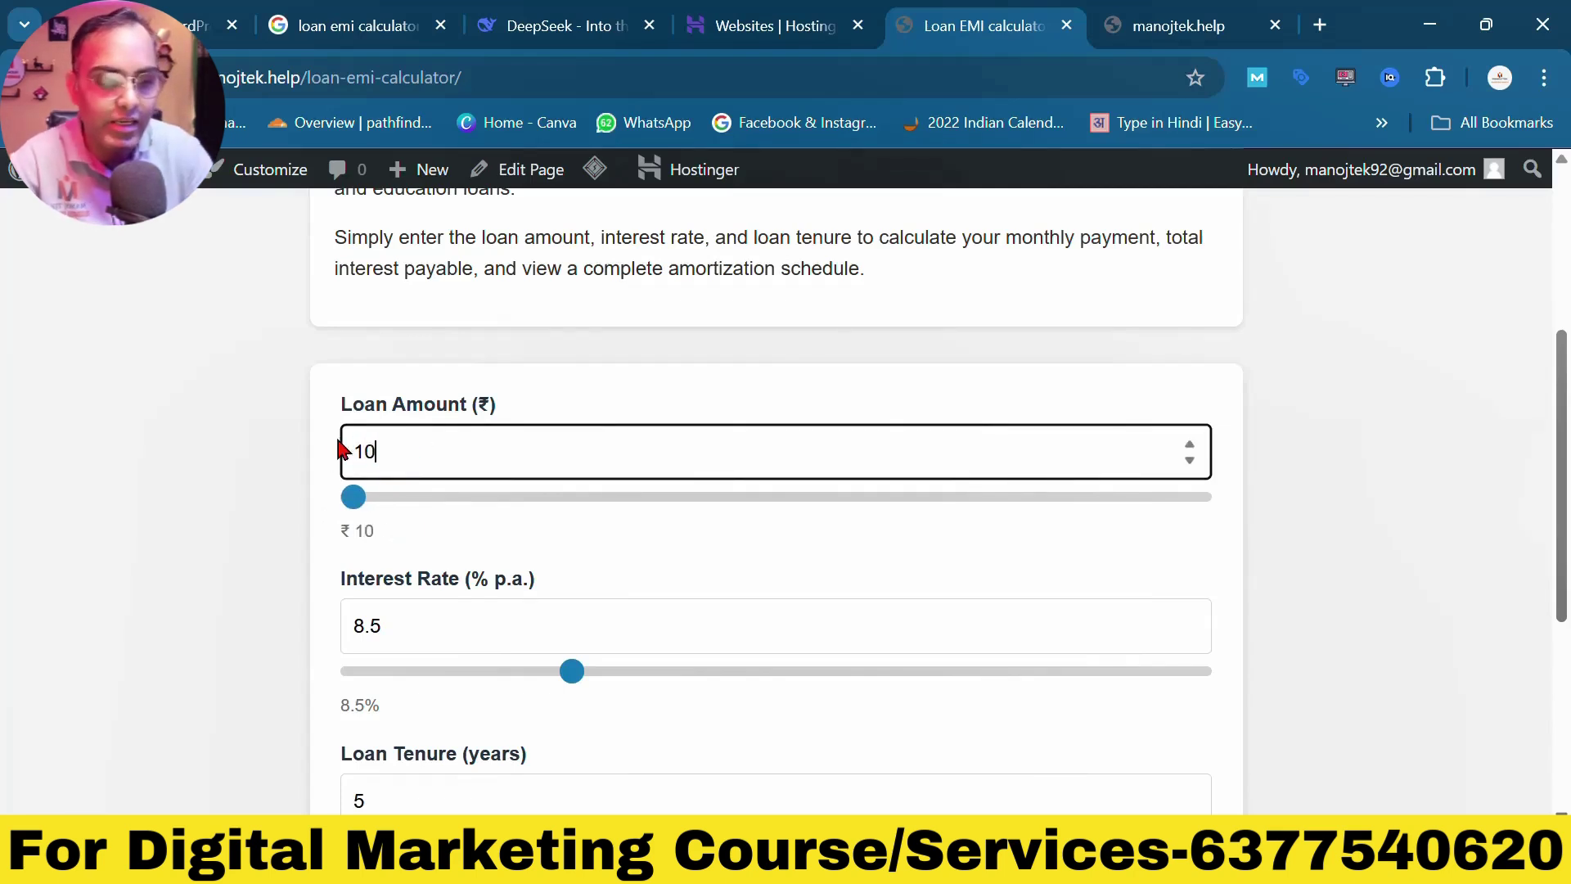
pyautogui.write('0000')
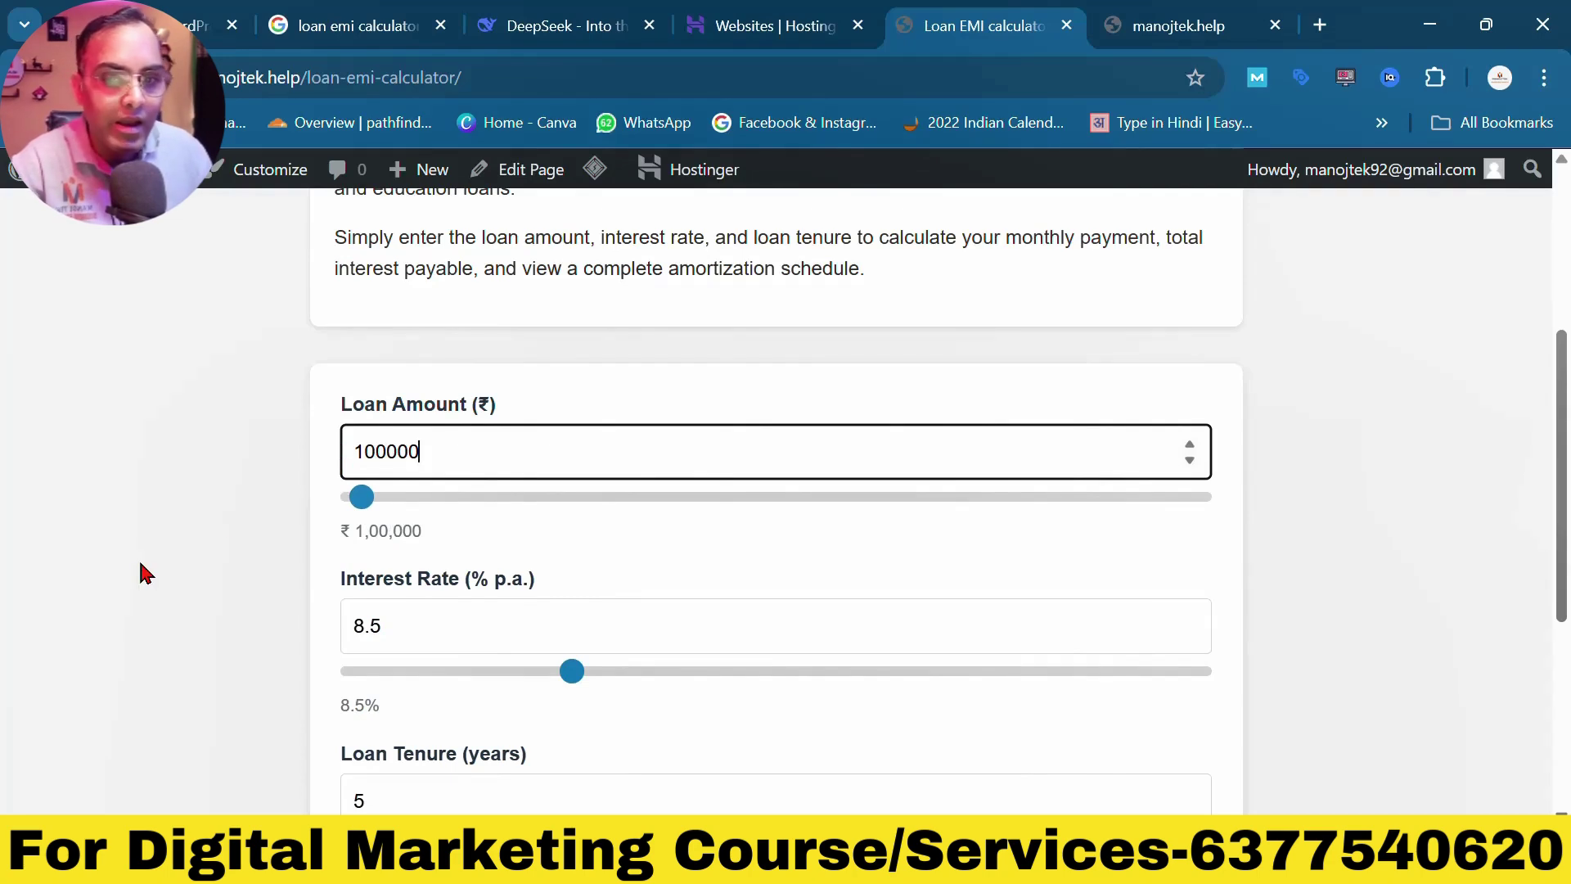
pyautogui.click(572, 671)
pyautogui.moveTo(572, 671); pyautogui.dragTo(762, 676)
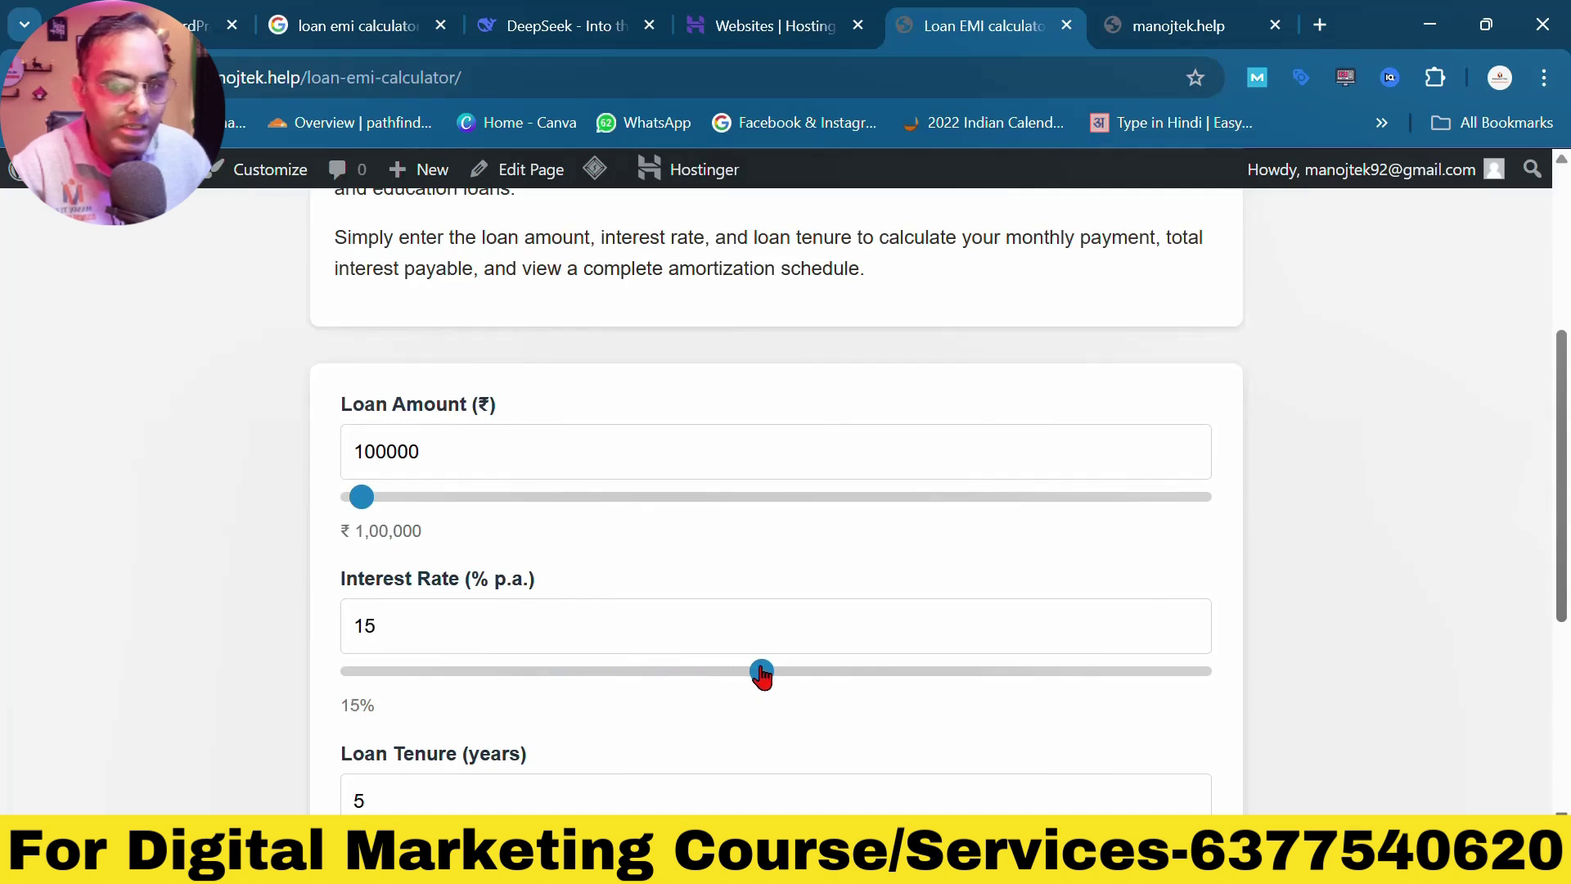
# - Set the loan tenure to 3 years and calculate the EMI
pyautogui.scroll(-3, 736, 663)
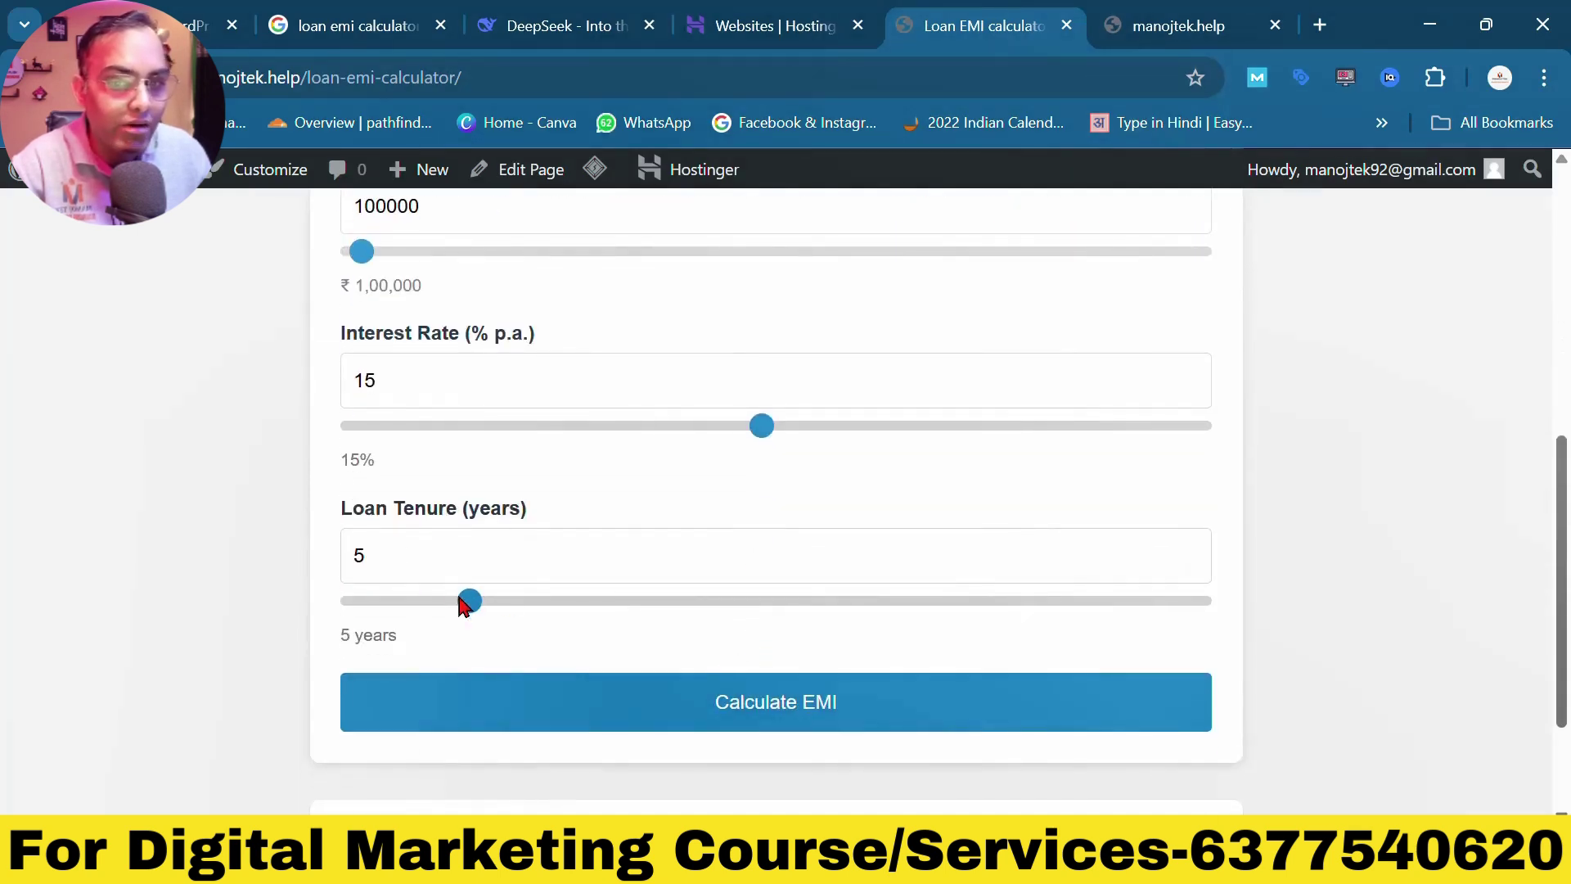
pyautogui.click(425, 549)
pyautogui.moveTo(425, 549); pyautogui.dragTo(344, 550)
pyautogui.write('3')
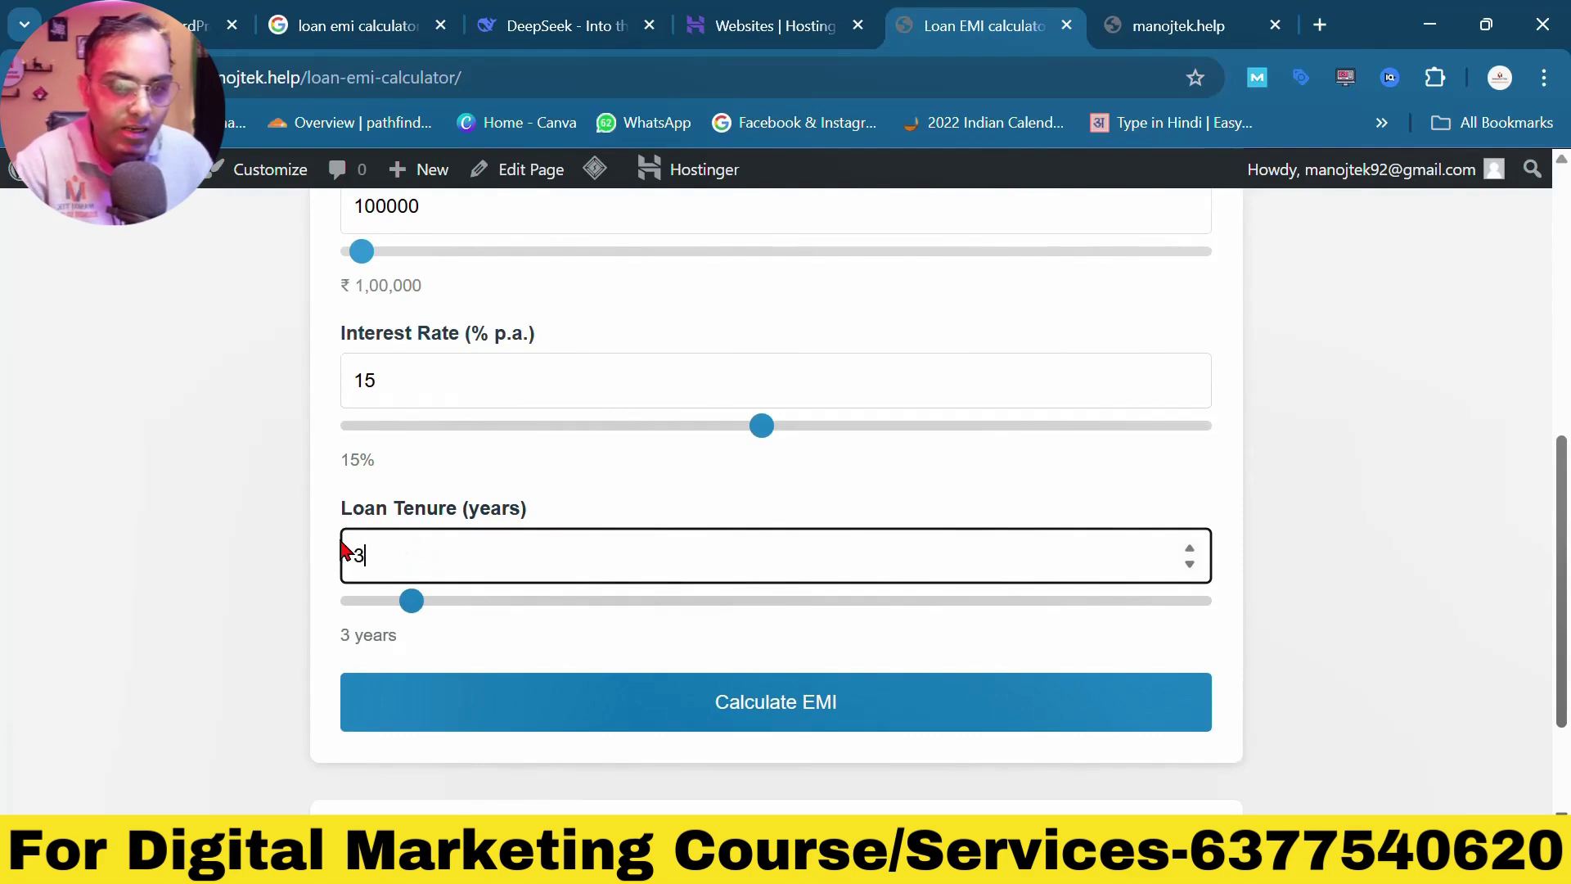
pyautogui.click(638, 693)
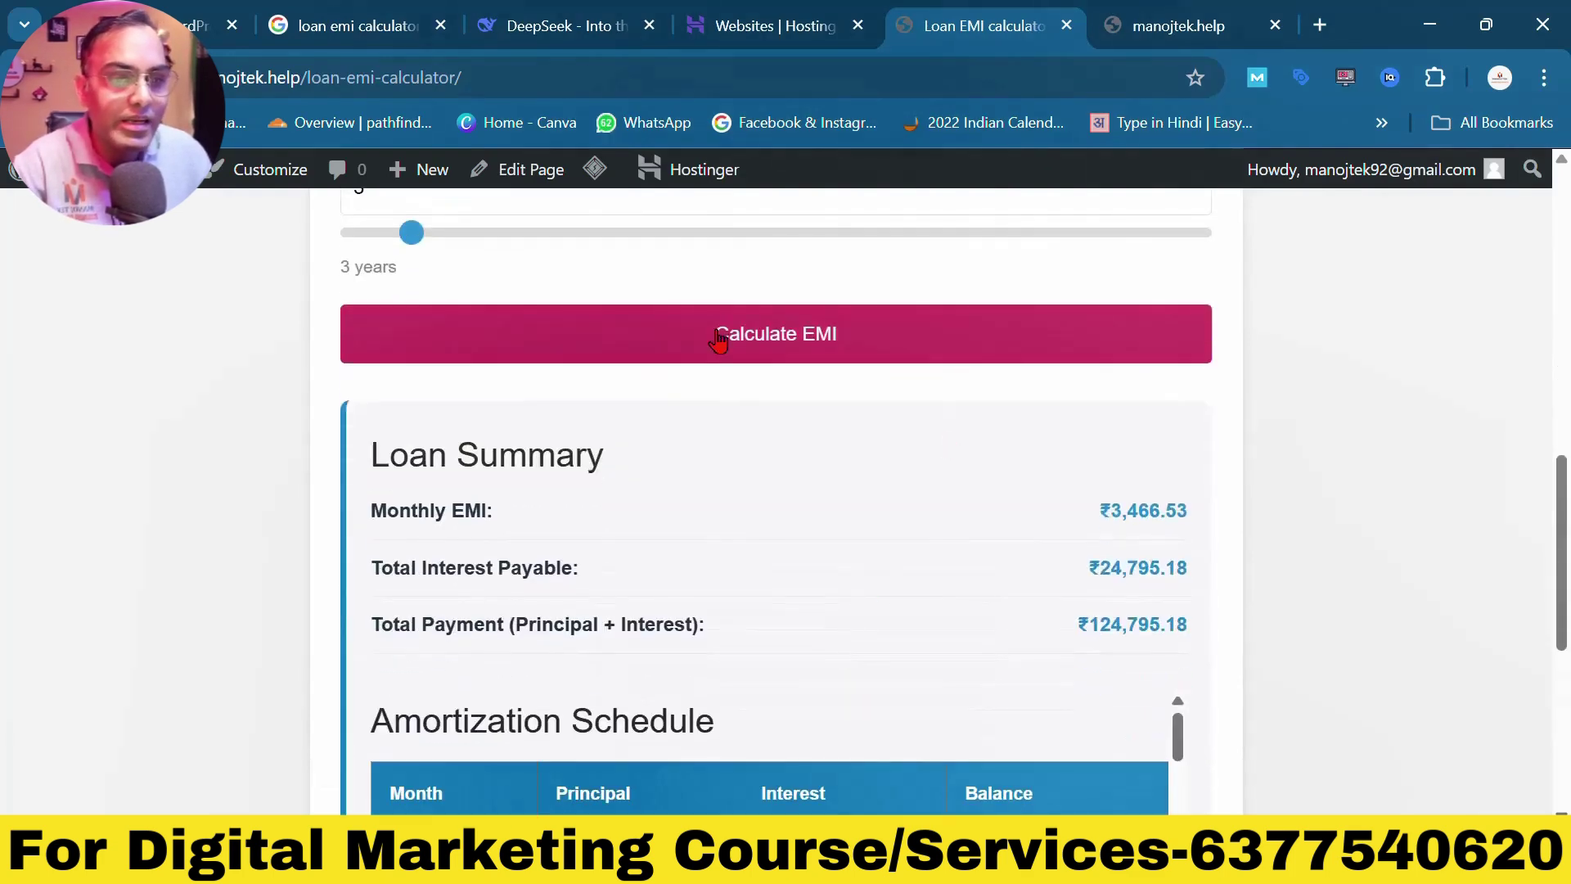
# - Examine the loan summary, the monthly amortization schedule and the overall layout of the published calculator page
pyautogui.scroll(-5, 834, 755)
pyautogui.scroll(5, 954, 719)
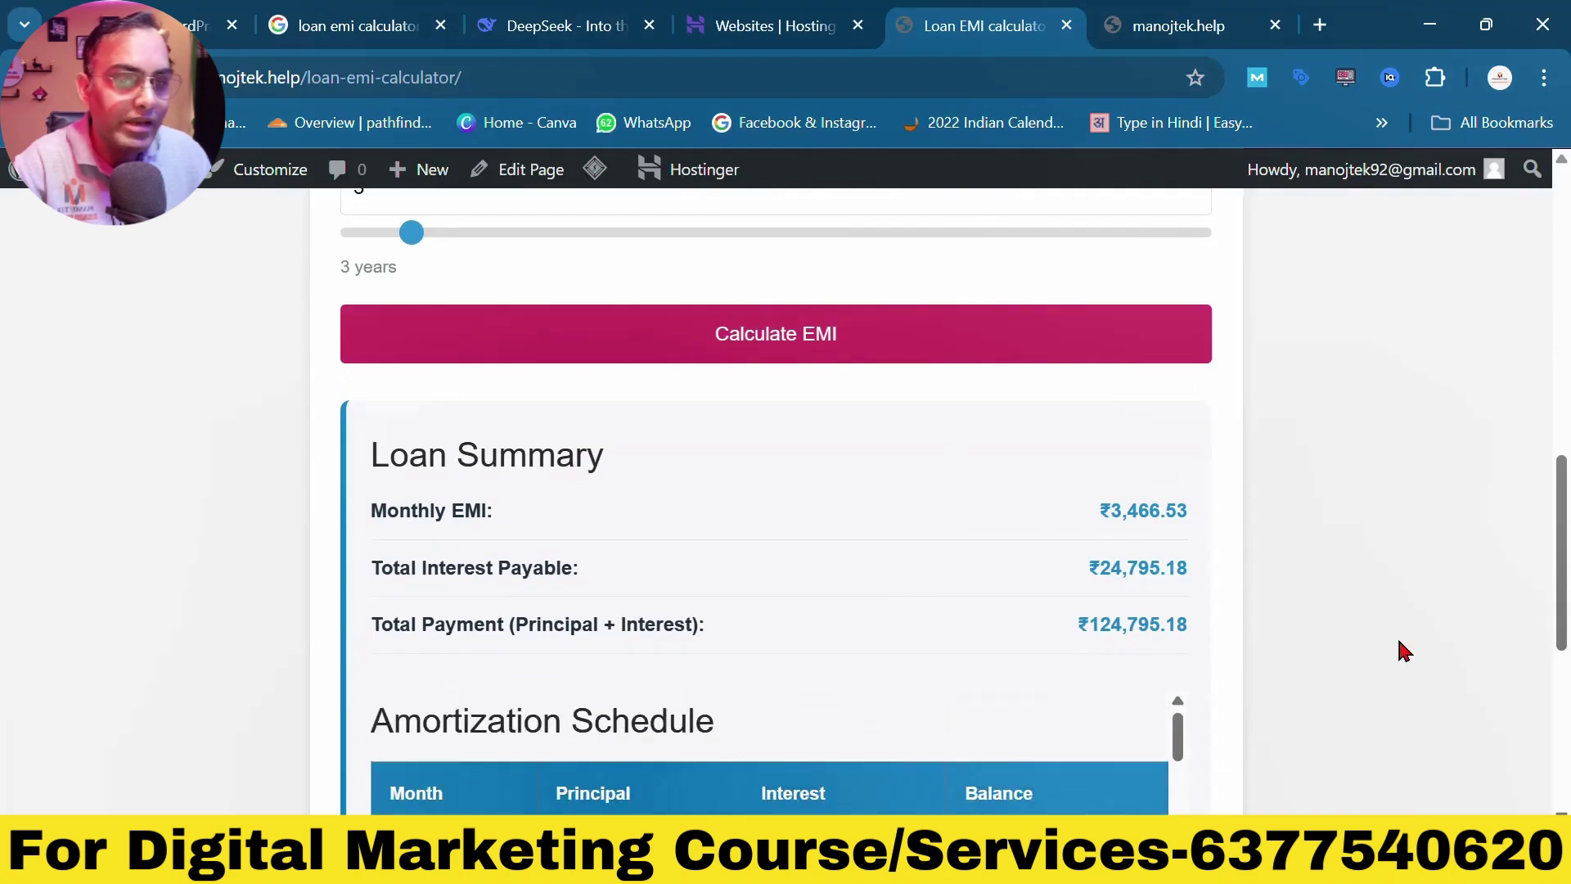
pyautogui.scroll(-4, 1399, 649)
pyautogui.scroll(-2, 1399, 649)
pyautogui.scroll(-15, 788, 360)
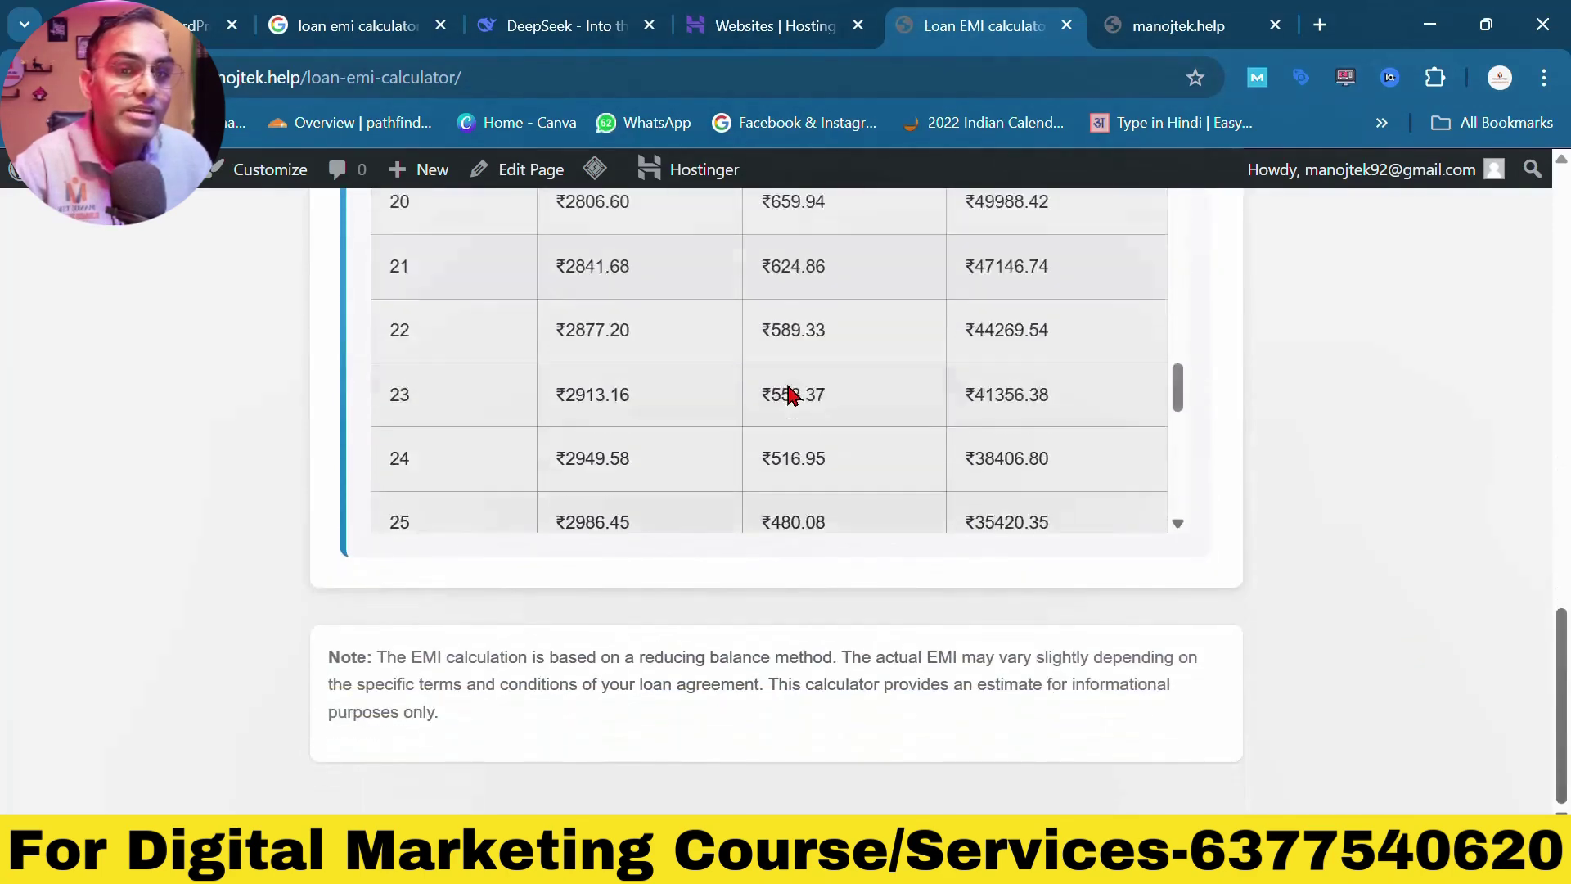
pyautogui.scroll(3, 791, 393)
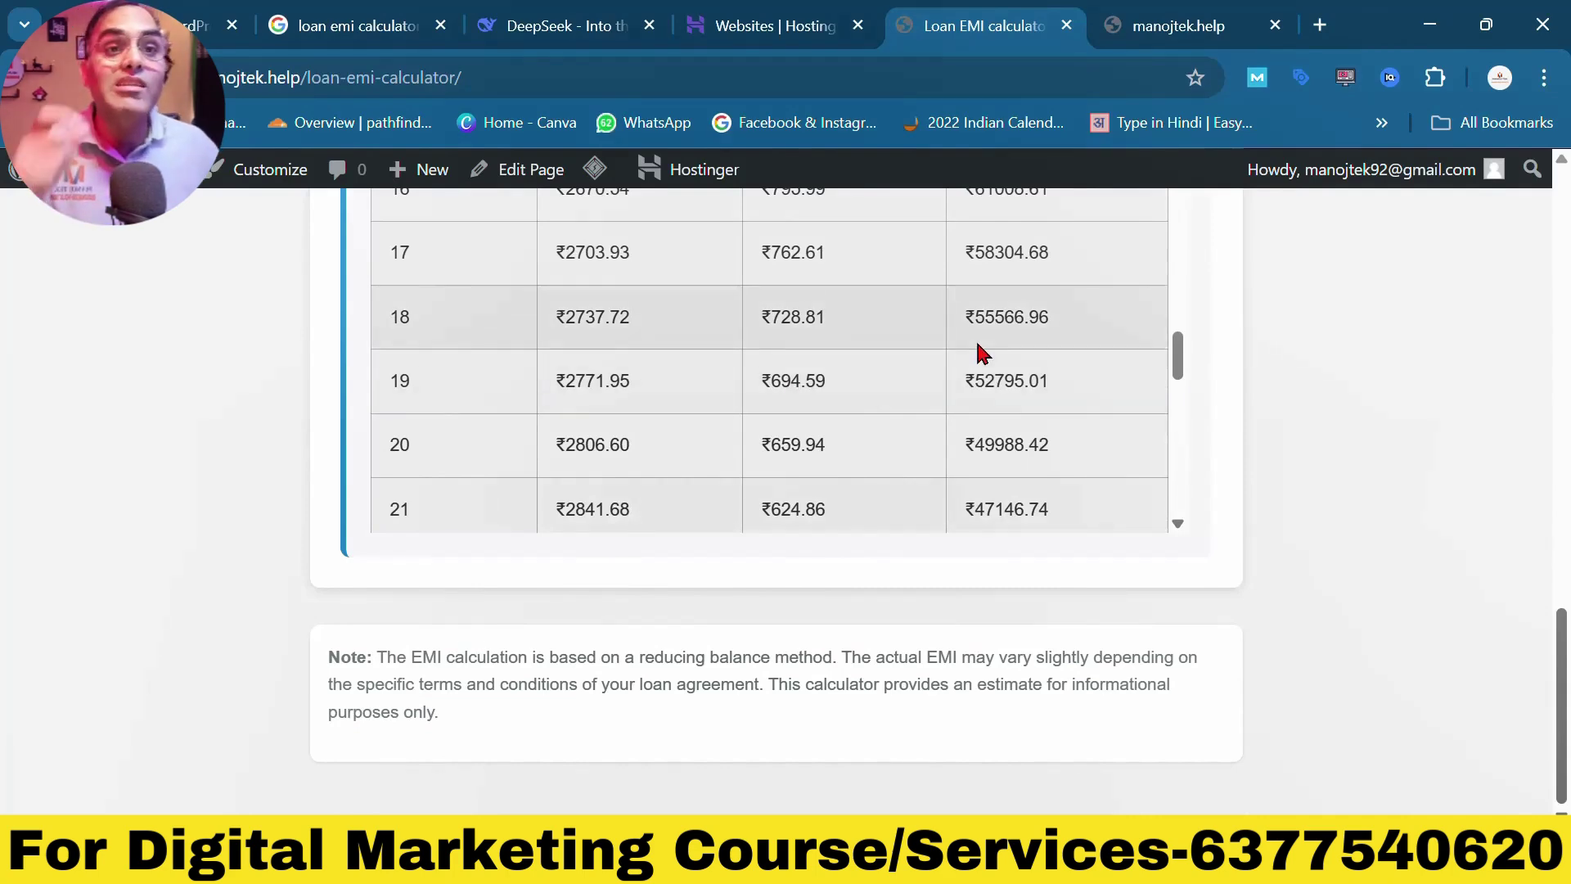
pyautogui.scroll(8, 1280, 381)
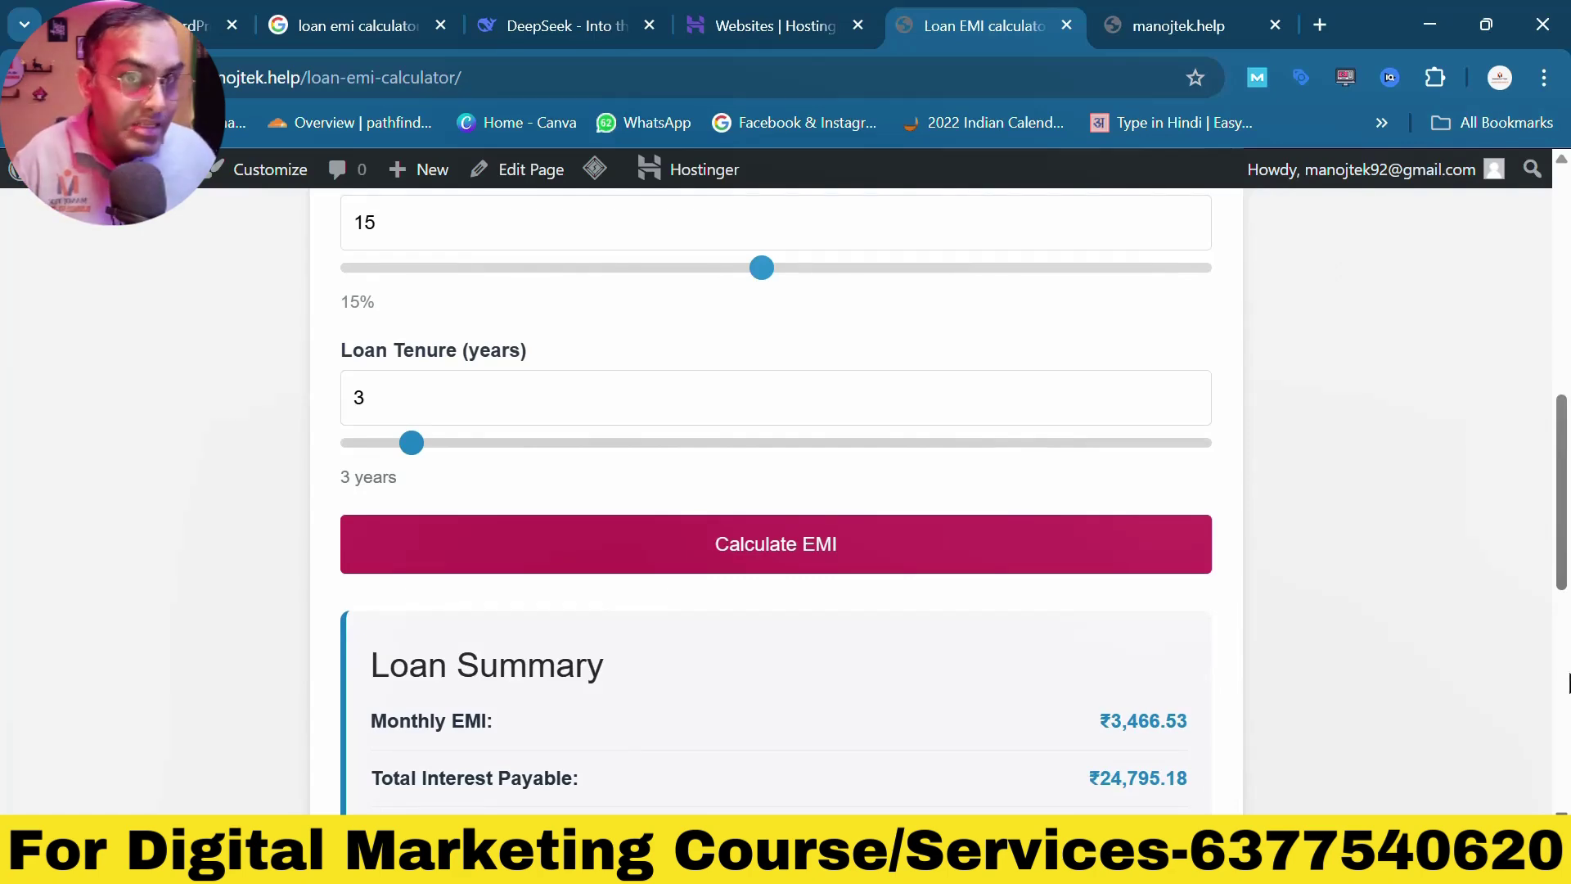
pyautogui.scroll(10, 1567, 684)
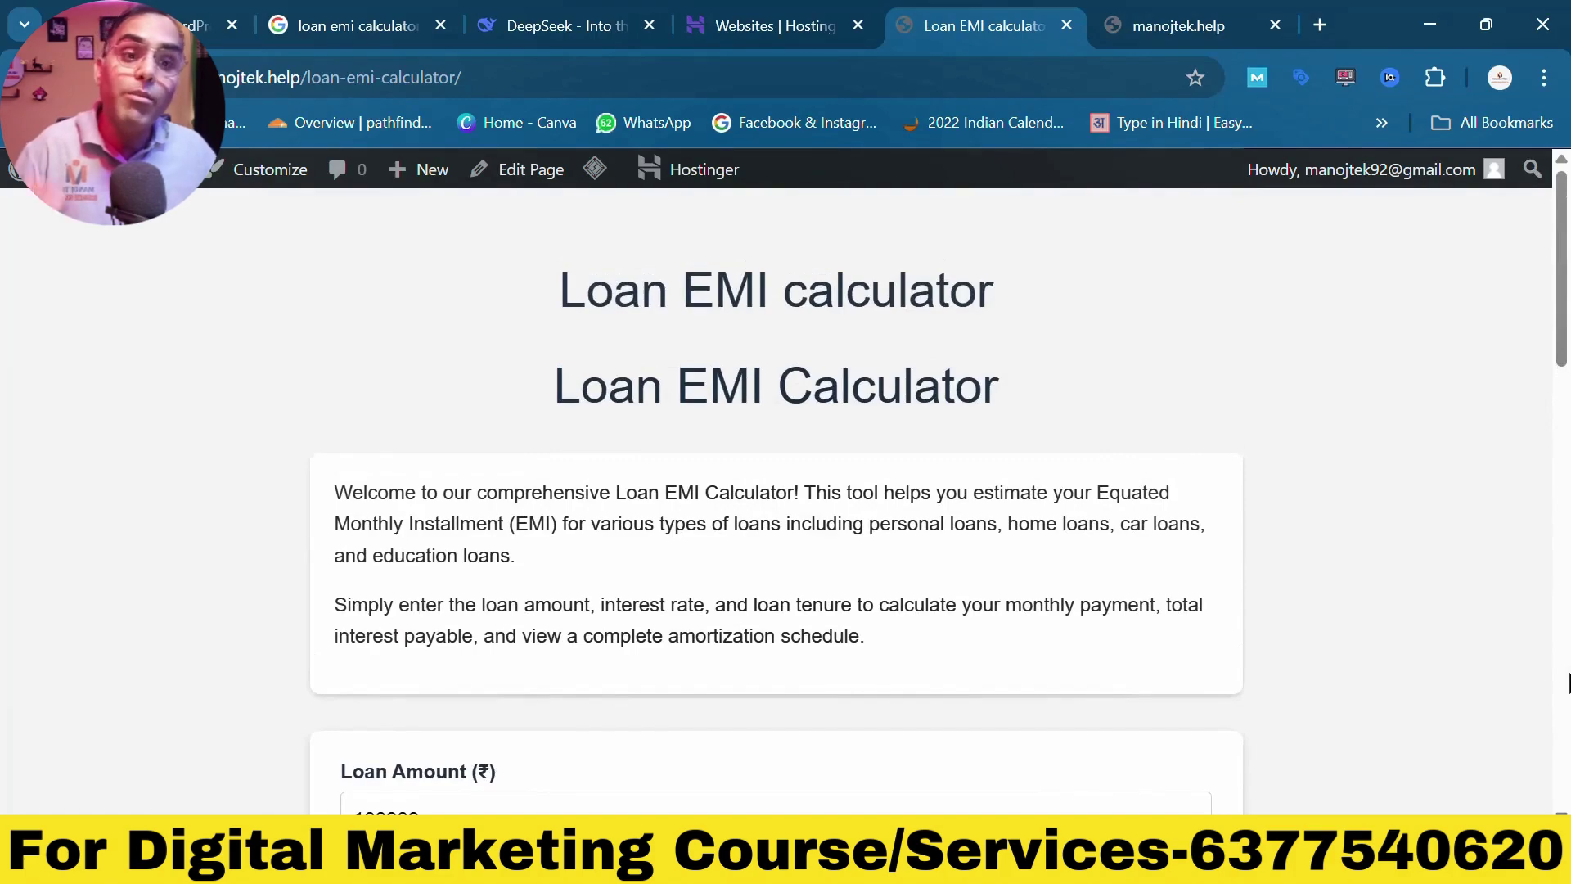
pyautogui.scroll(-10, 709, 631)
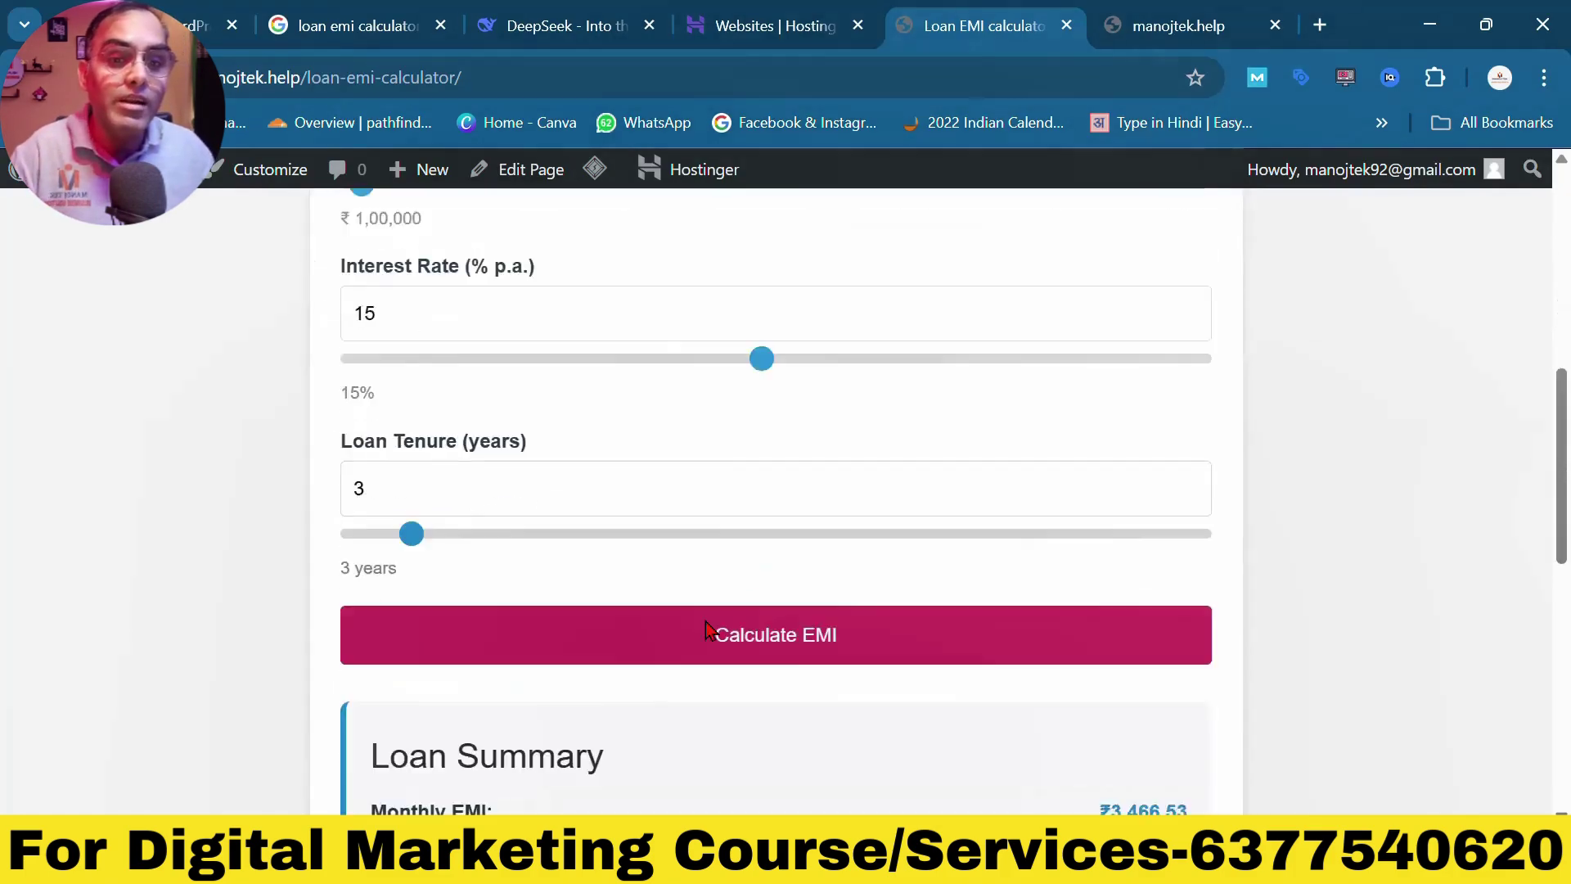
pyautogui.scroll(-3, 709, 631)
pyautogui.scroll(10, 707, 631)
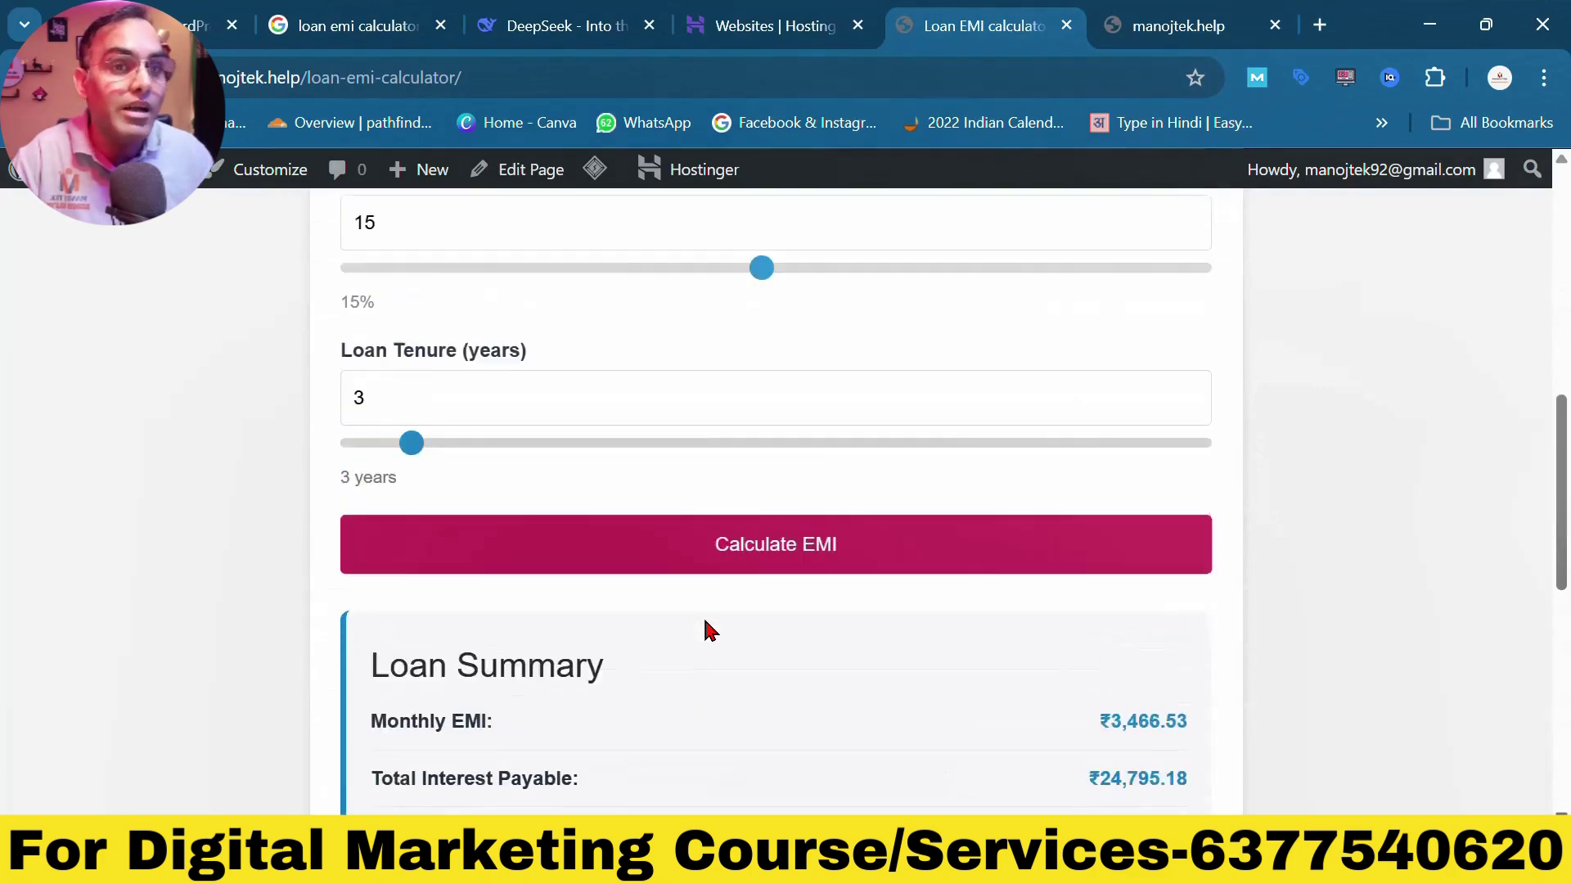
# - Switch to DeepSeek, copy the original loan EMI calculator prompt and paste it into a new chat
pyautogui.click(593, 25)
pyautogui.scroll(5, 1064, 425)
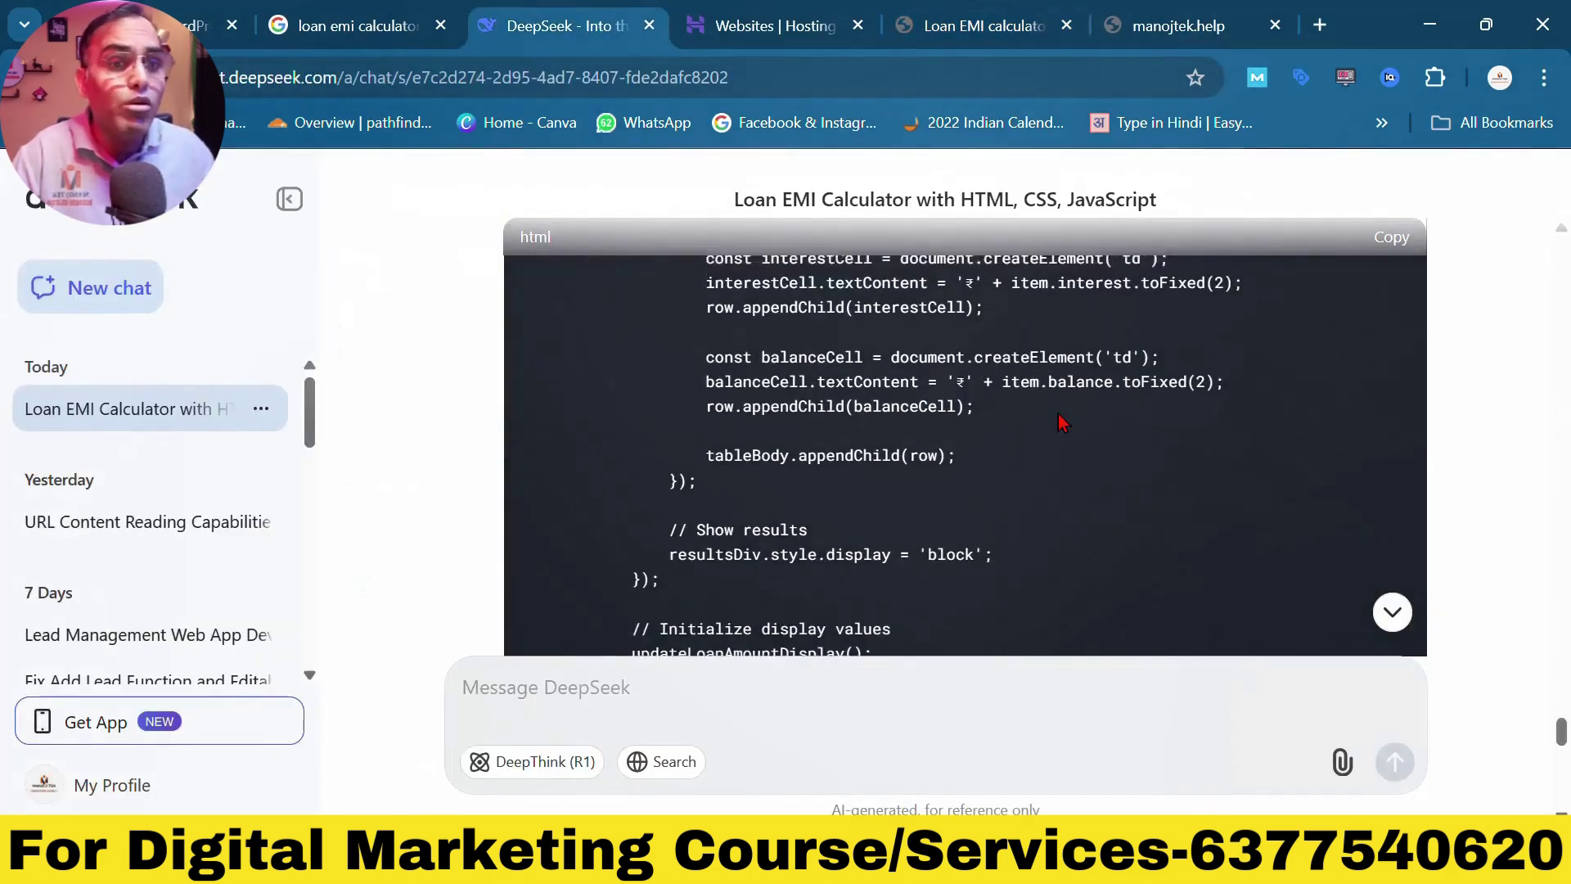
pyautogui.moveTo(1561, 732); pyautogui.dragTo(1561, 250)
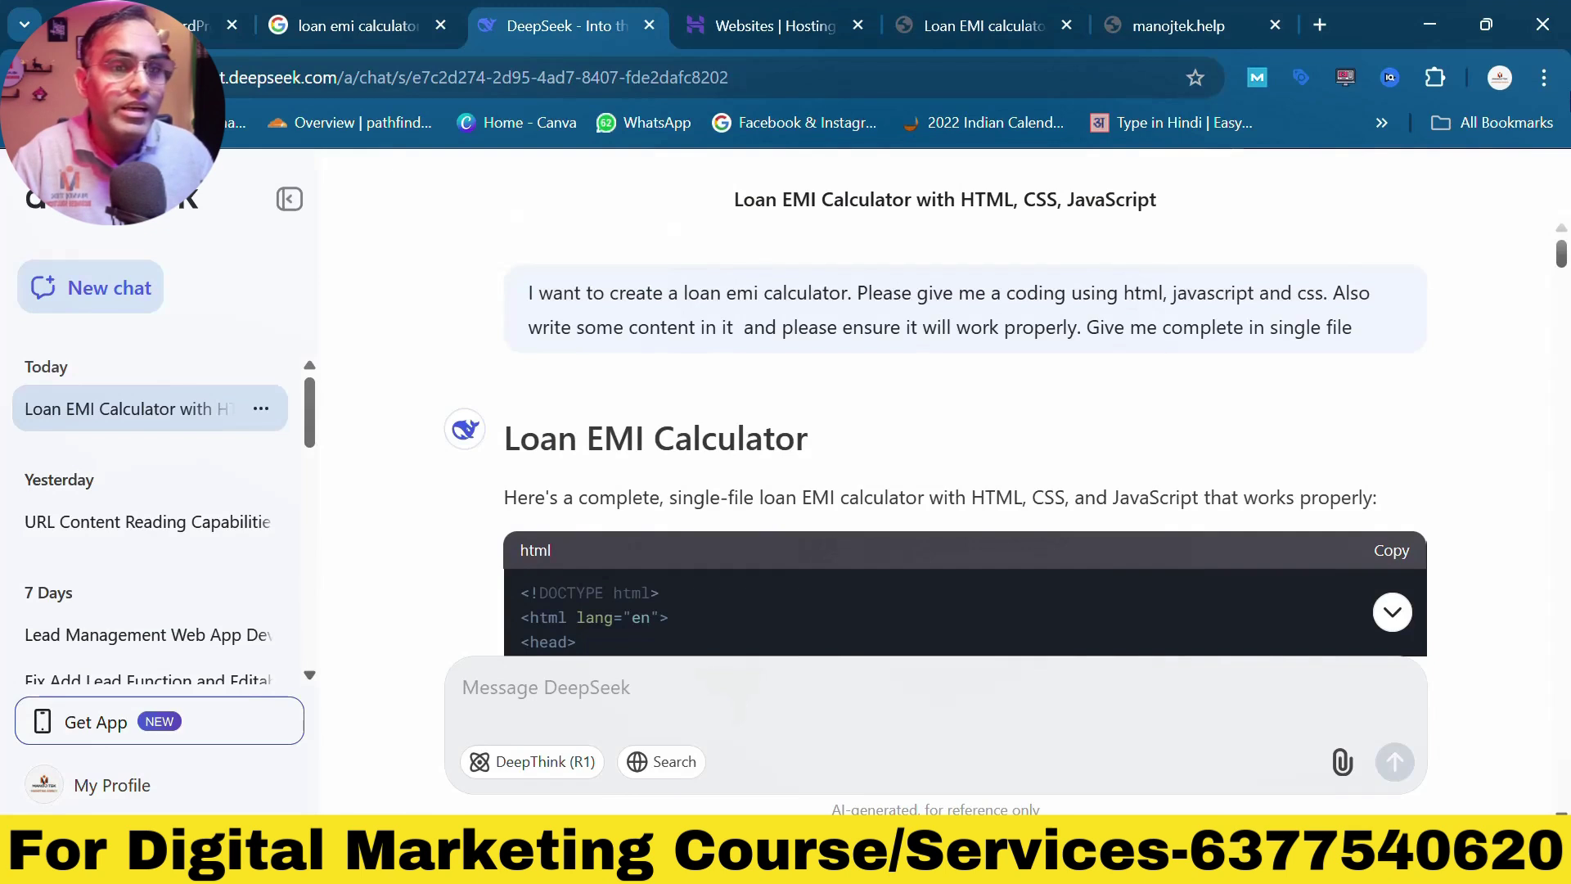
pyautogui.moveTo(1375, 327); pyautogui.dragTo(530, 288)
pyautogui.hotkey('ctrl', 'c')
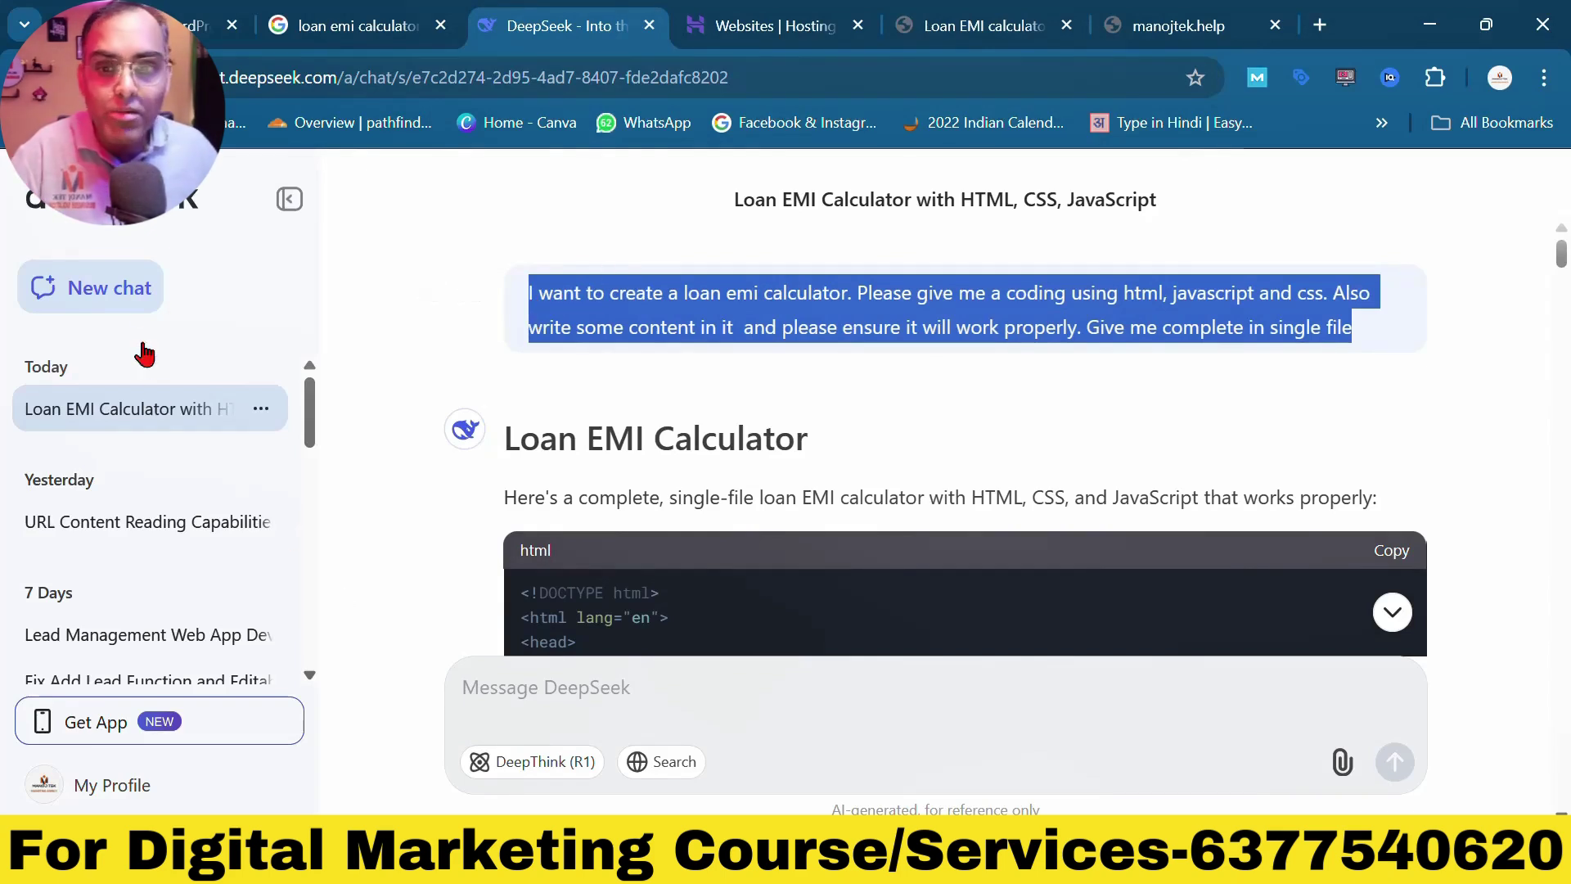
pyautogui.click(129, 307)
pyautogui.hotkey('ctrl', 'v')
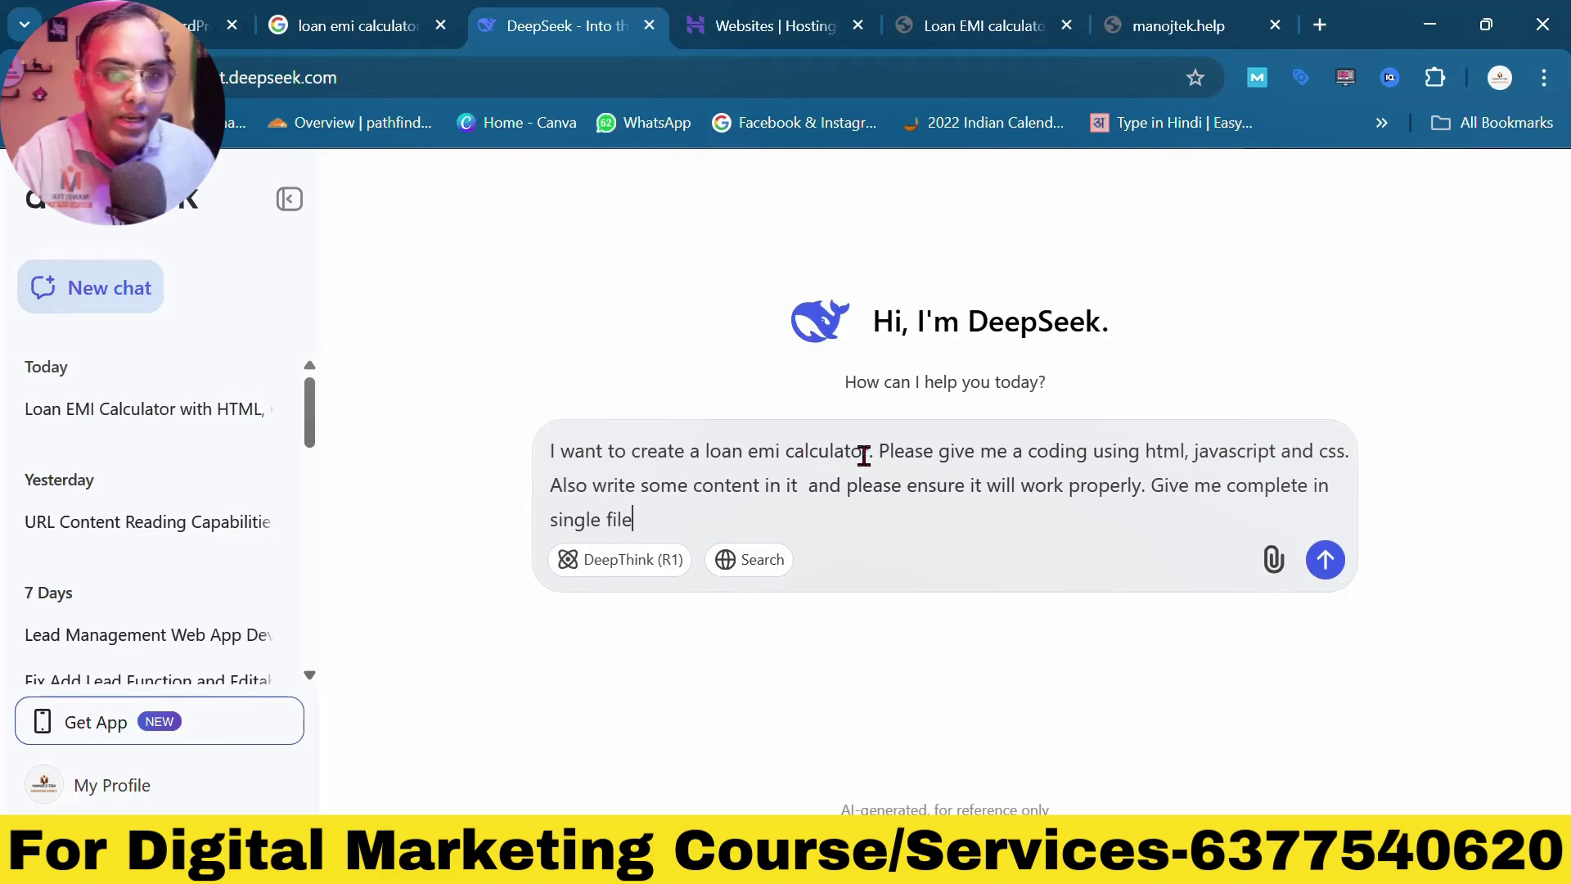
# - Replace "loan emi calculator" with "SIP Calculator" in the prompt and send it
pyautogui.moveTo(869, 452); pyautogui.dragTo(707, 456)
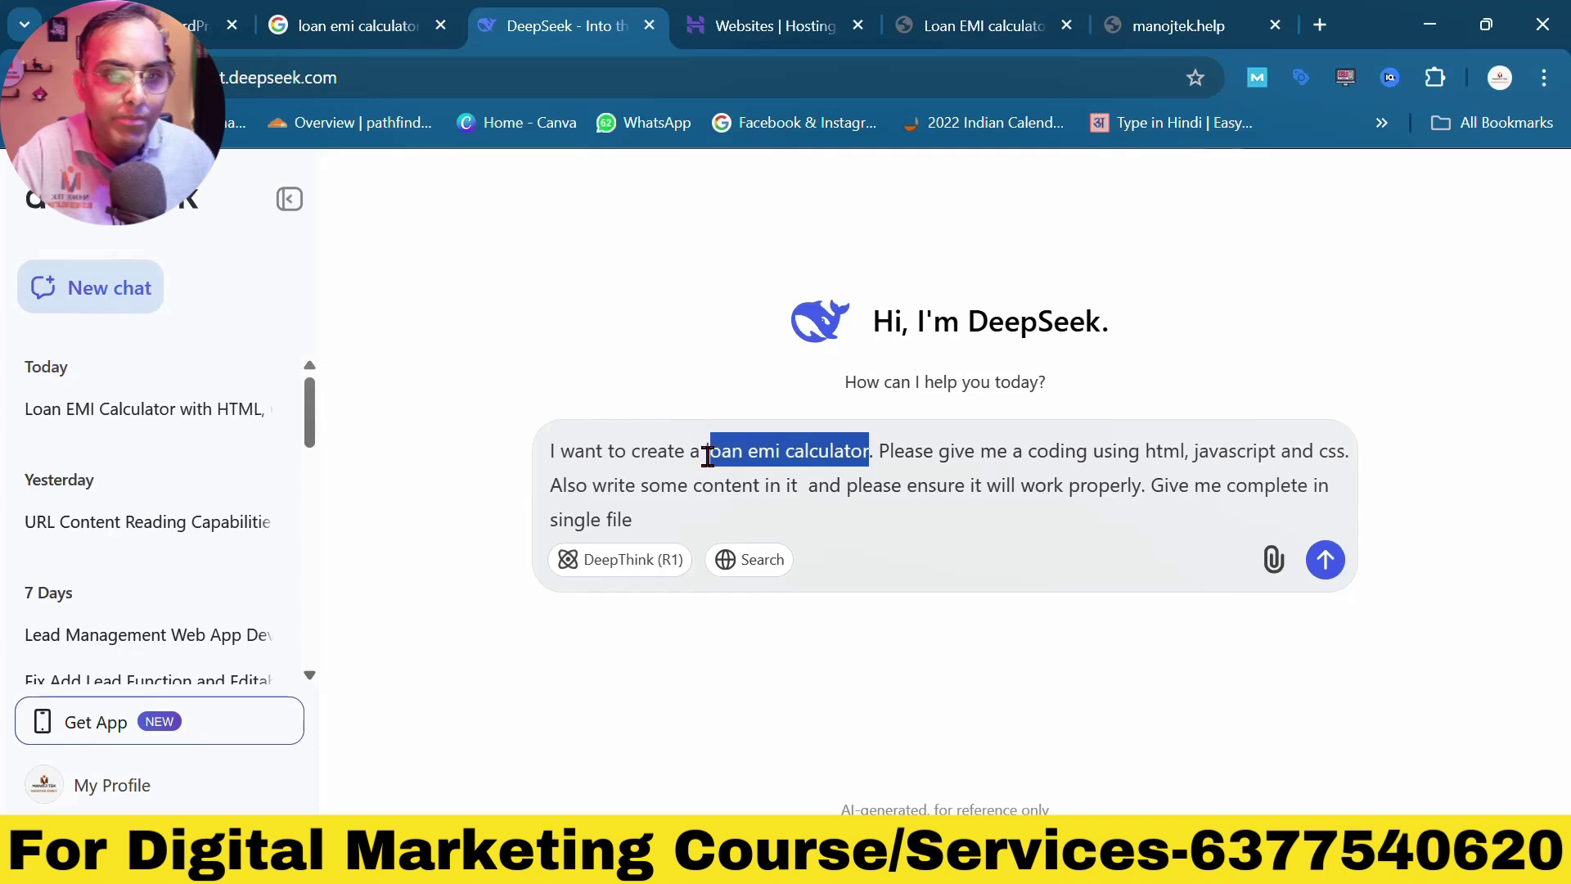
pyautogui.press('BackSpace')
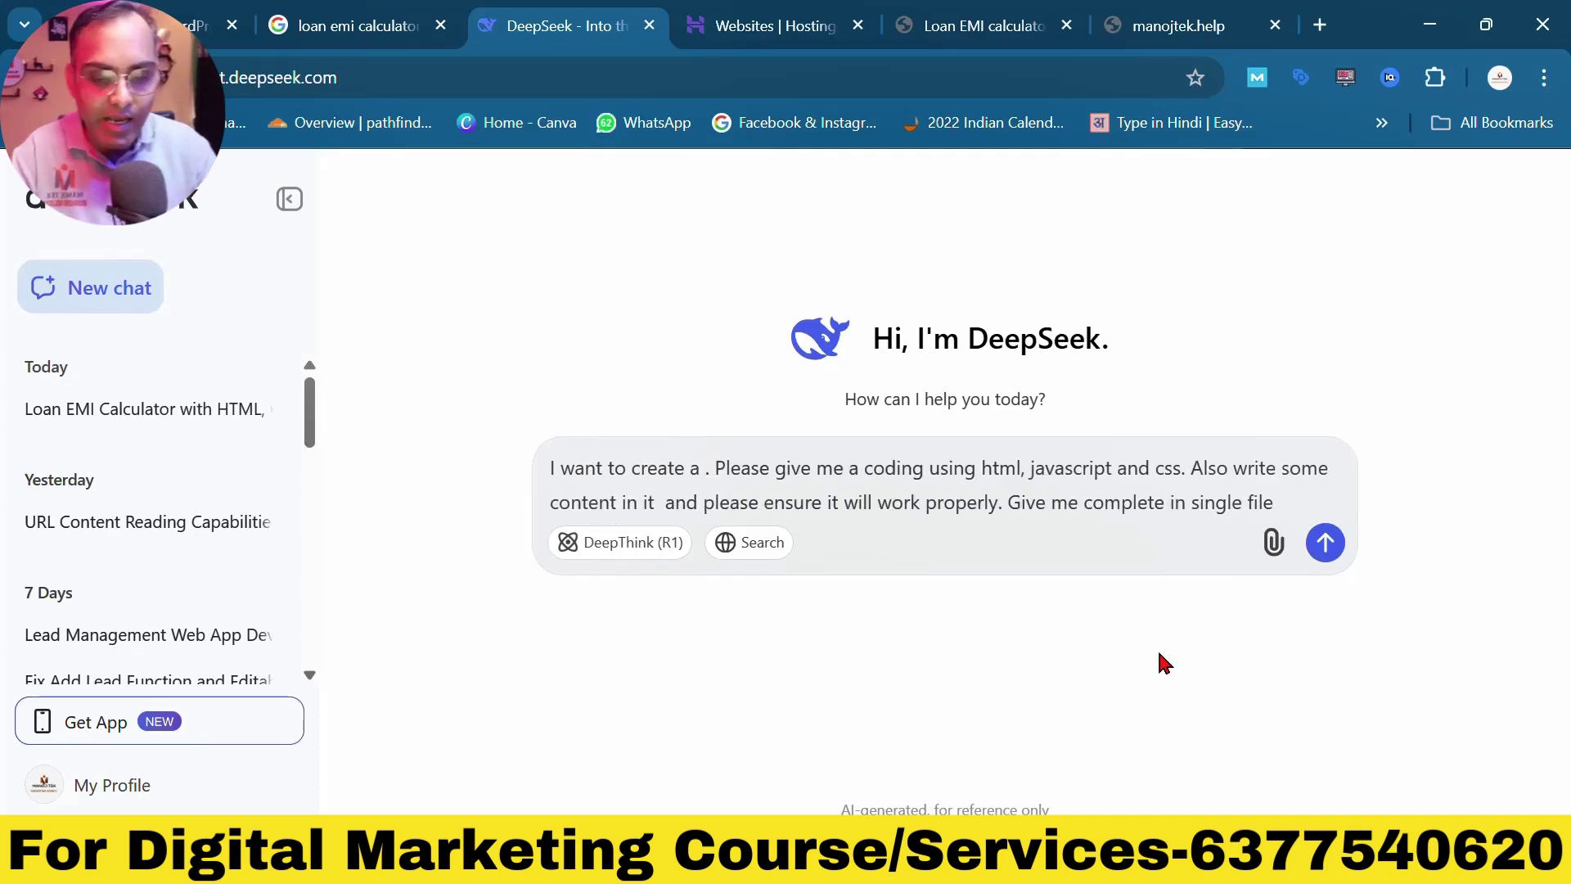
pyautogui.write('SIP')
pyautogui.write(' Calcul')
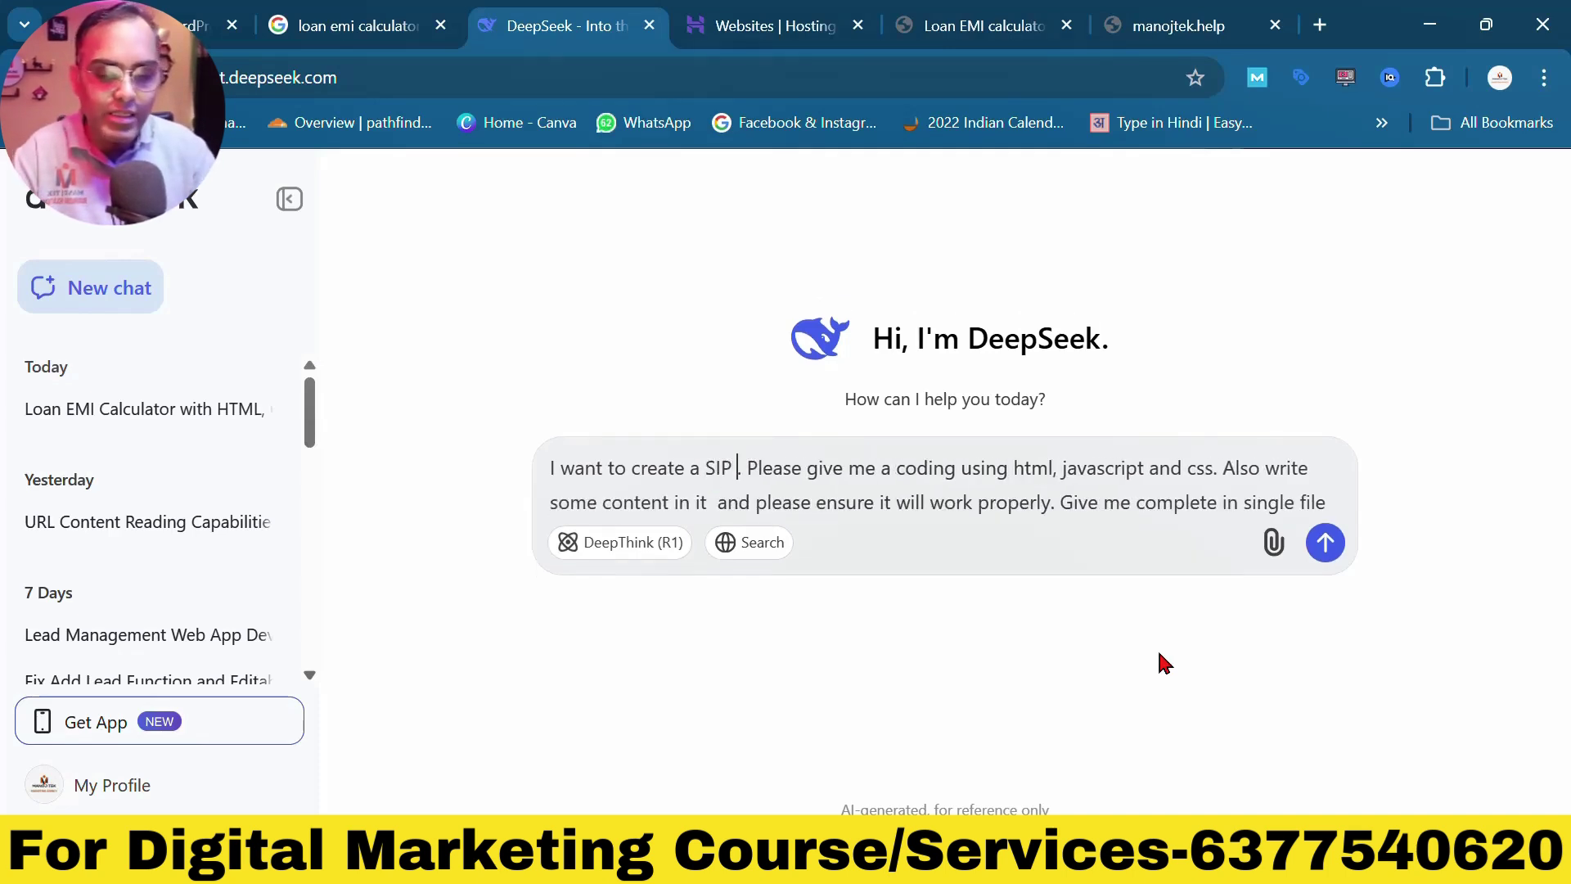
pyautogui.write('ator')
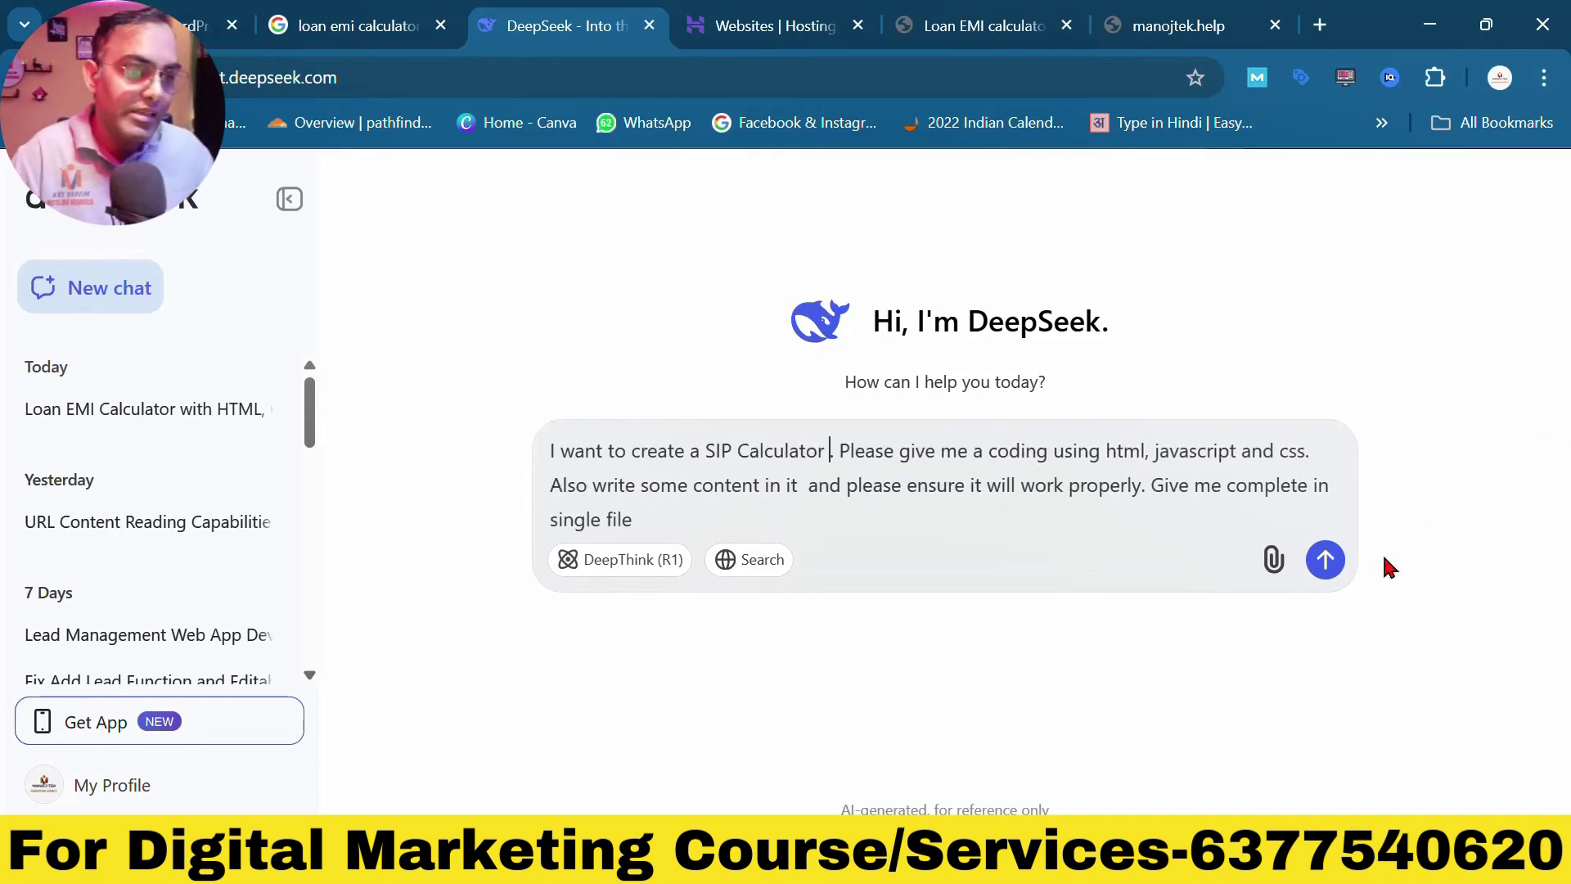
pyautogui.click(1325, 569)
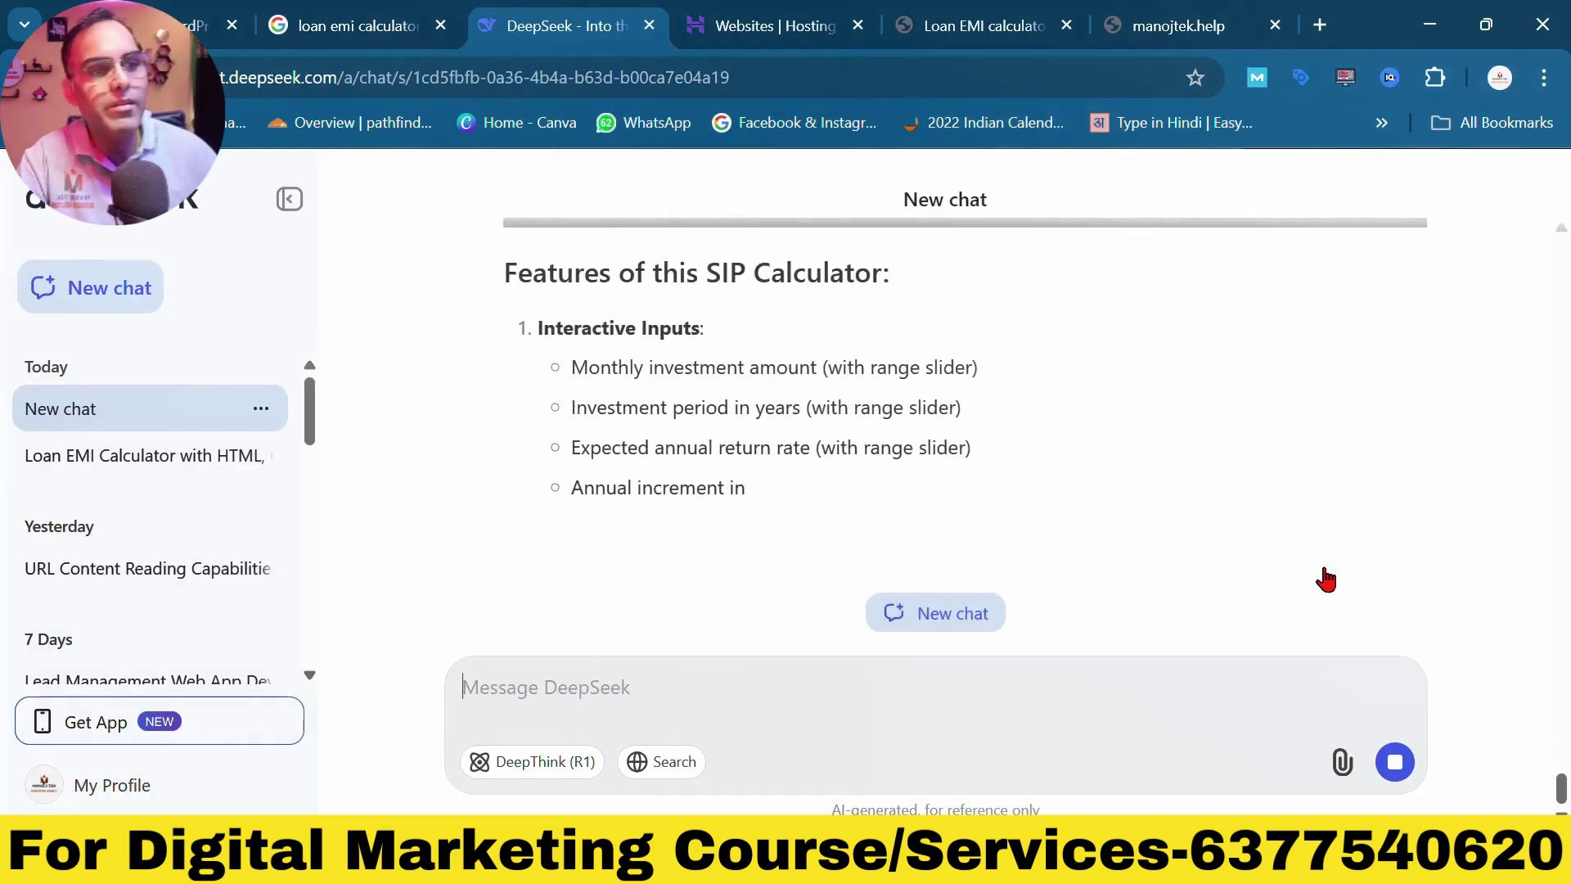
# - Copy the generated SIP calculator code and add a new page from the WordPress dashboard of manojtek.help
pyautogui.scroll(5, 1325, 579)
pyautogui.click(1387, 238)
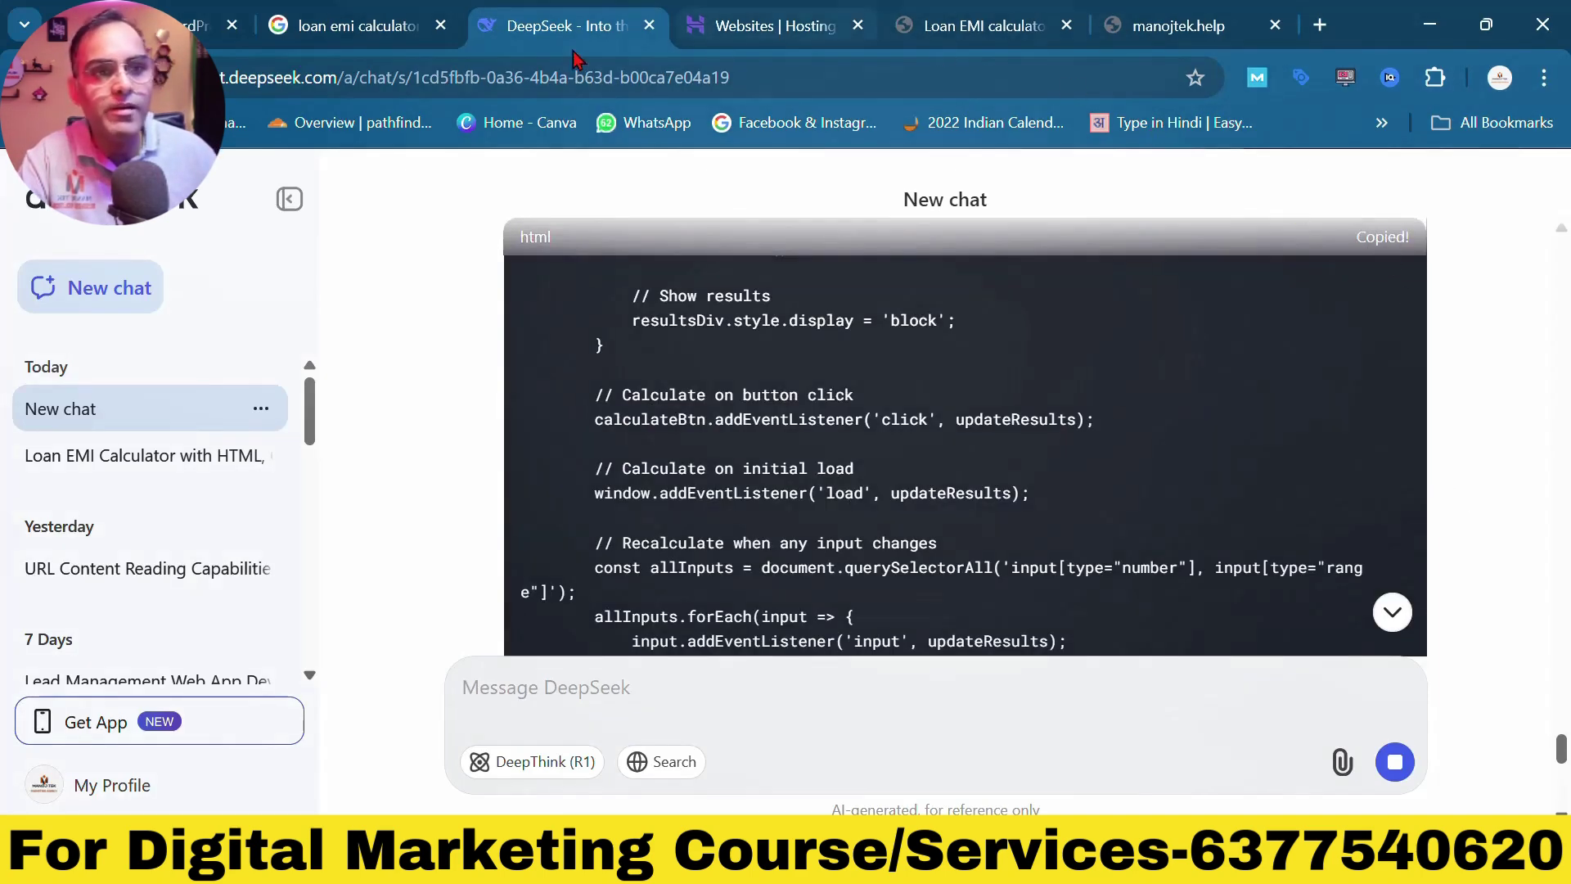
pyautogui.click(937, 26)
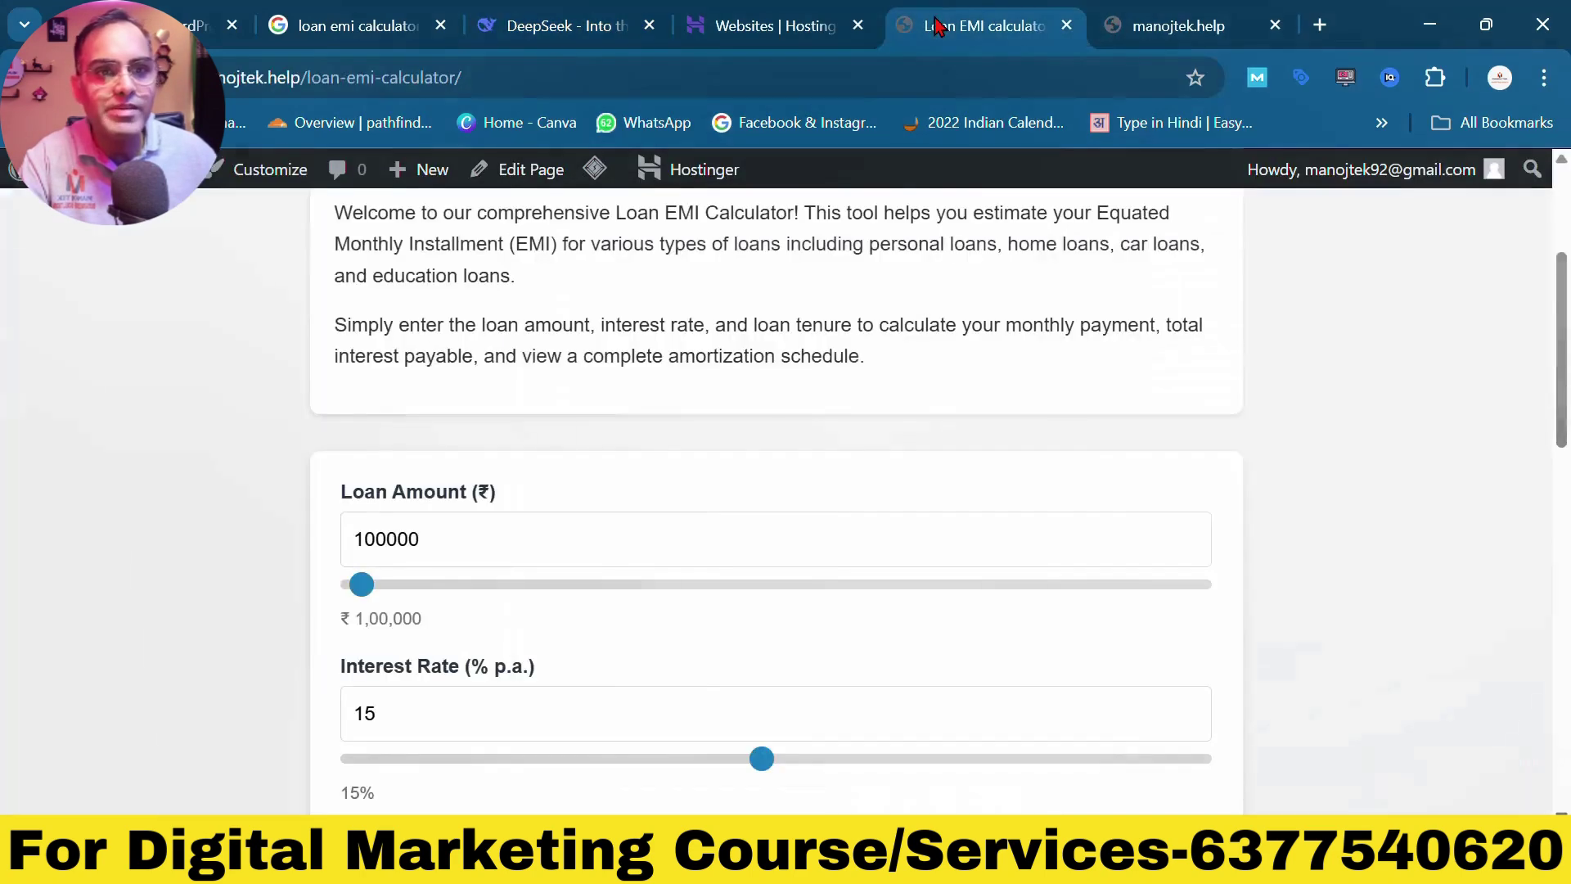
pyautogui.scroll(3, 337, 456)
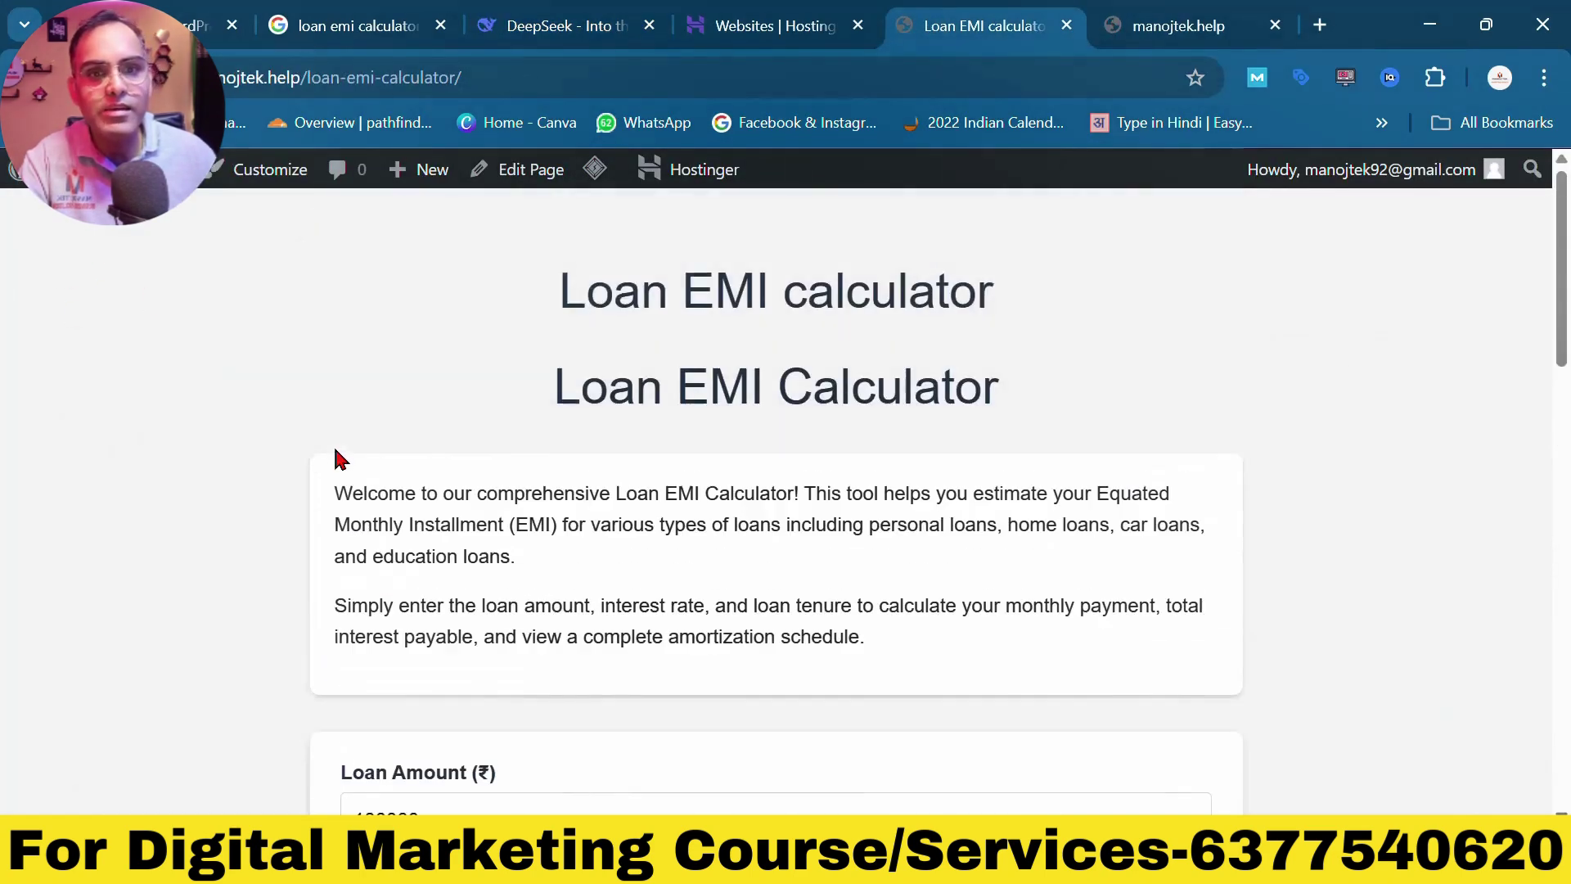
pyautogui.click(188, 211)
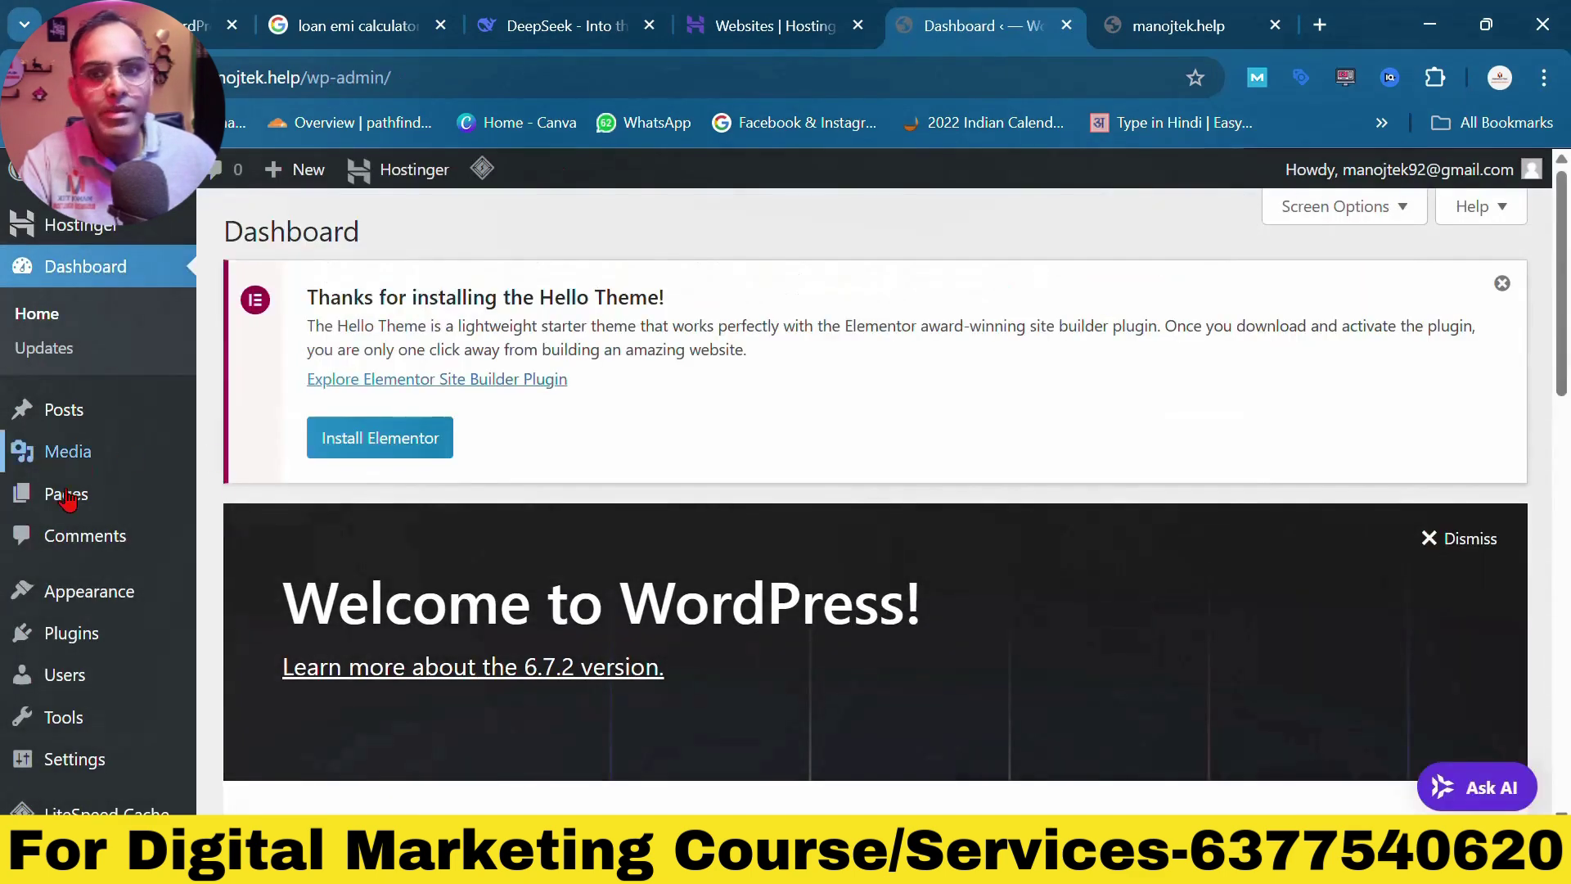
pyautogui.moveTo(67, 499)
pyautogui.click(246, 535)
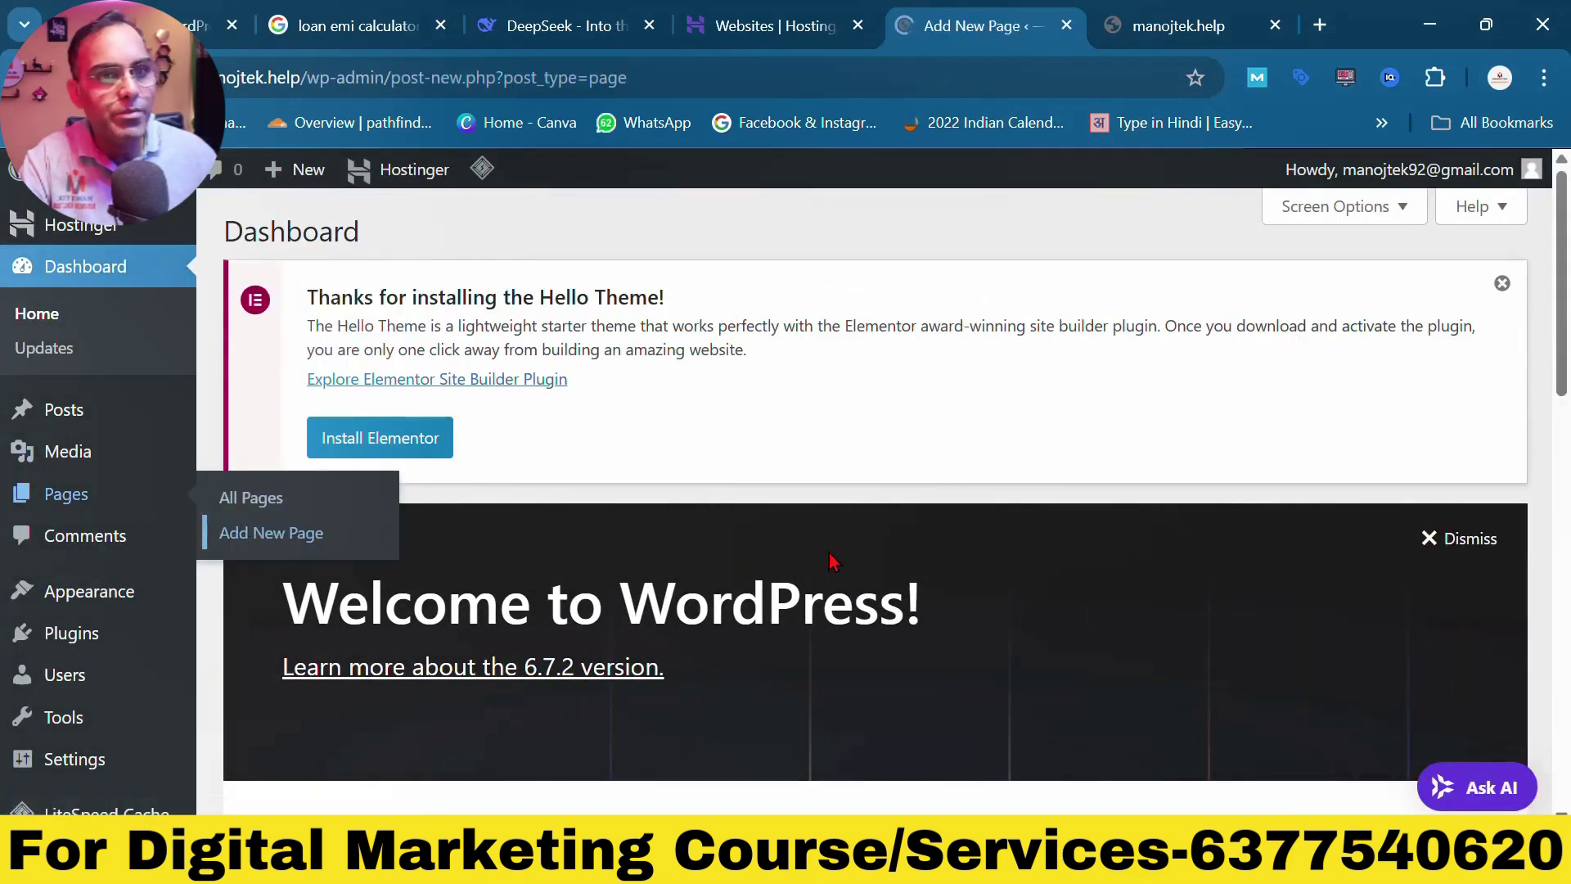
pyautogui.write('S')
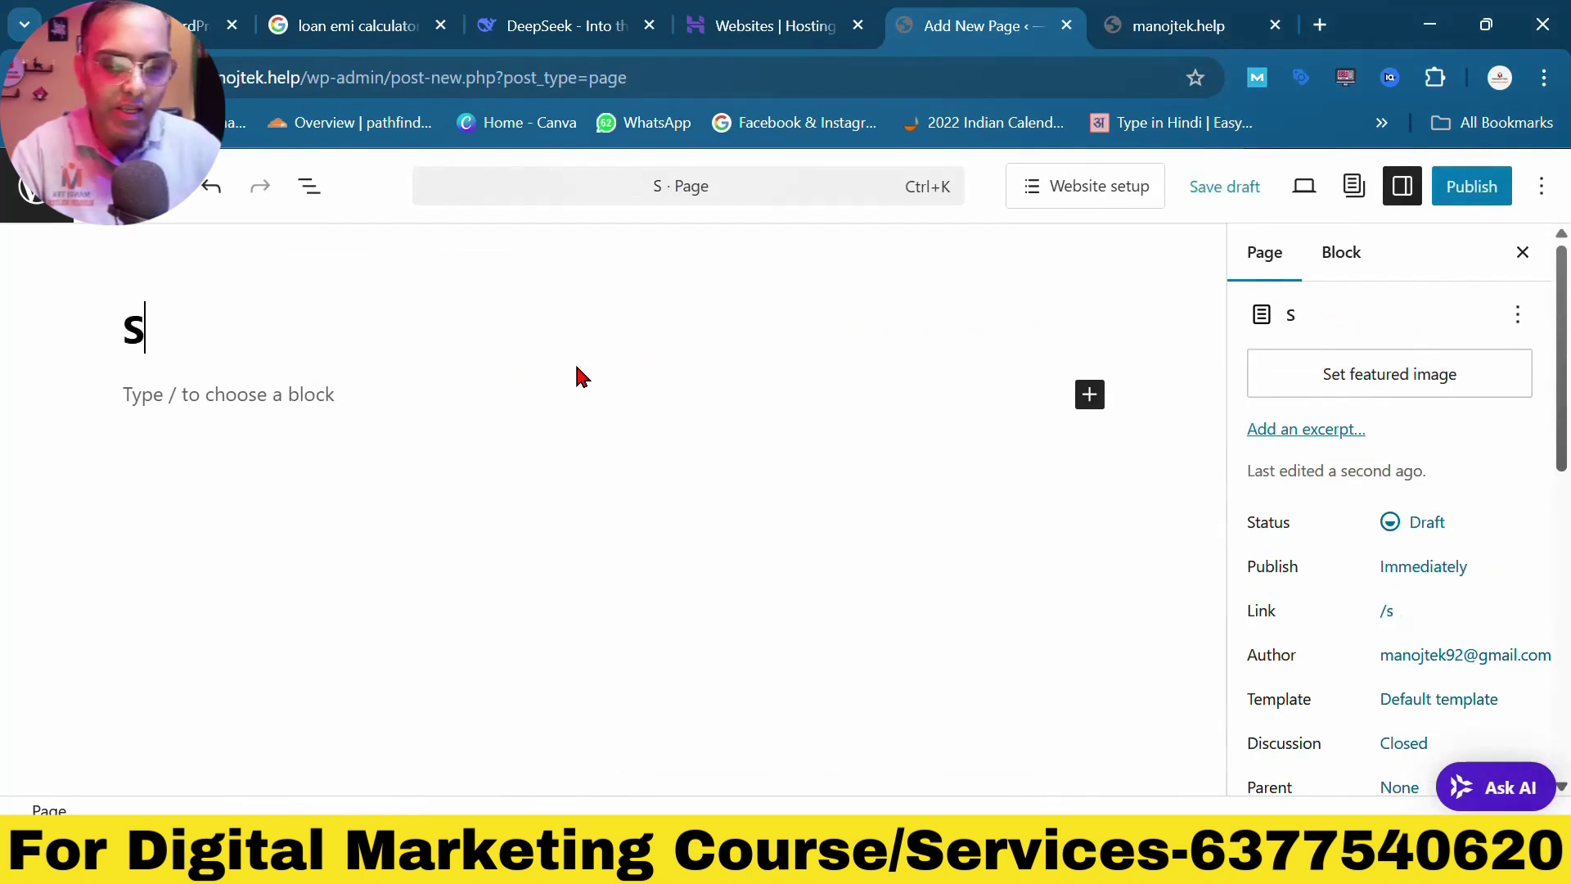
pyautogui.write('IP Ca')
pyautogui.press('BackSpace')
pyautogui.press('BackSpace')
pyautogui.press('BackSpace')
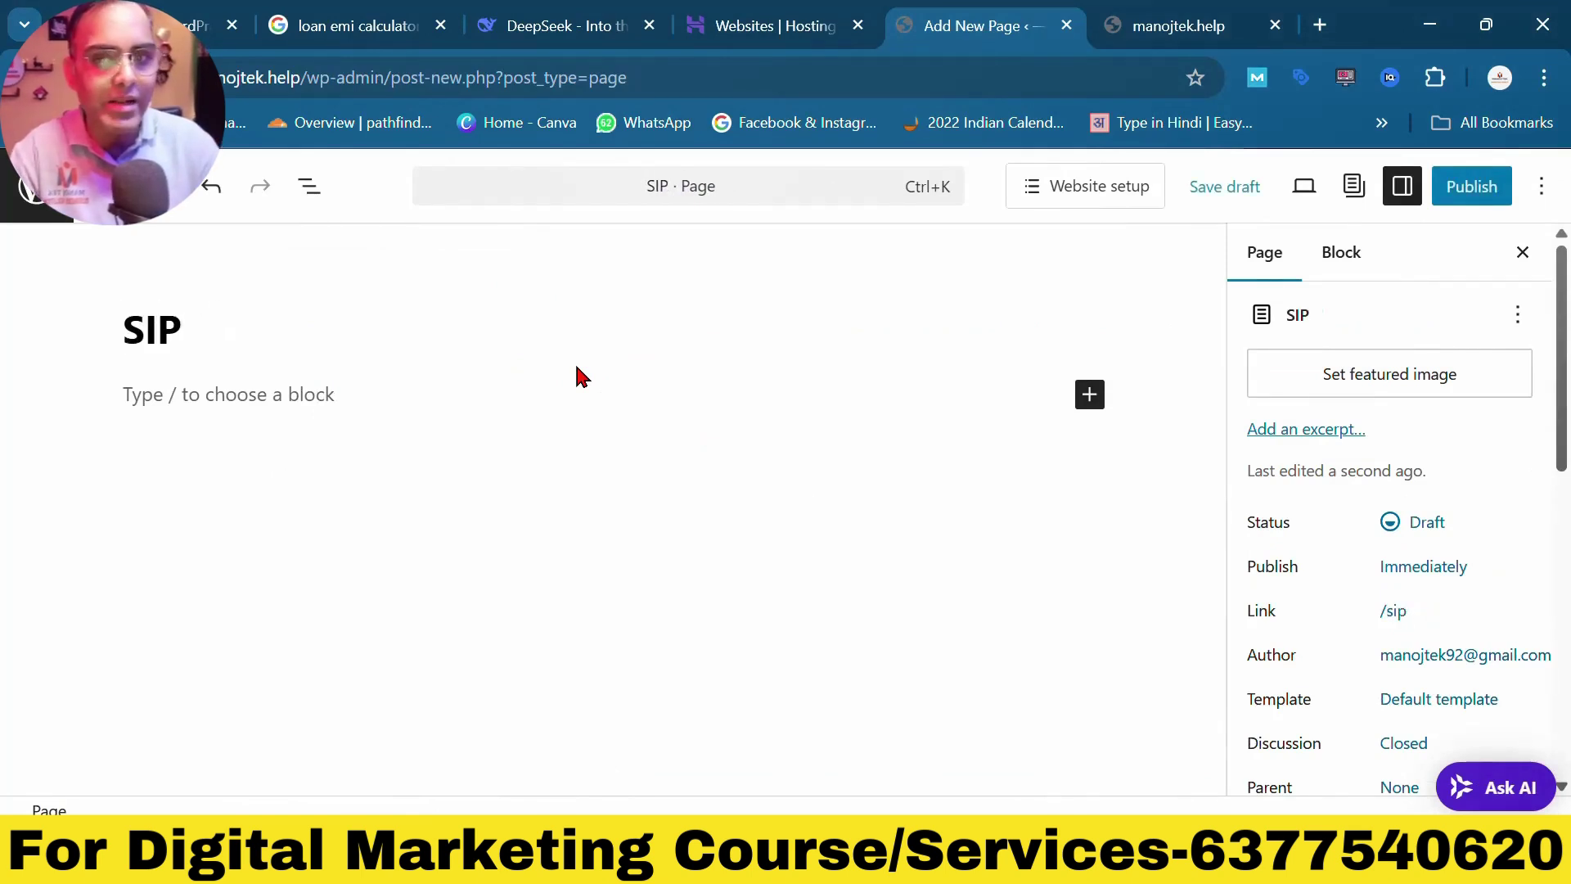
pyautogui.press('BackSpace')
pyautogui.press('BackSpace')
pyautogui.press('BackSpace')
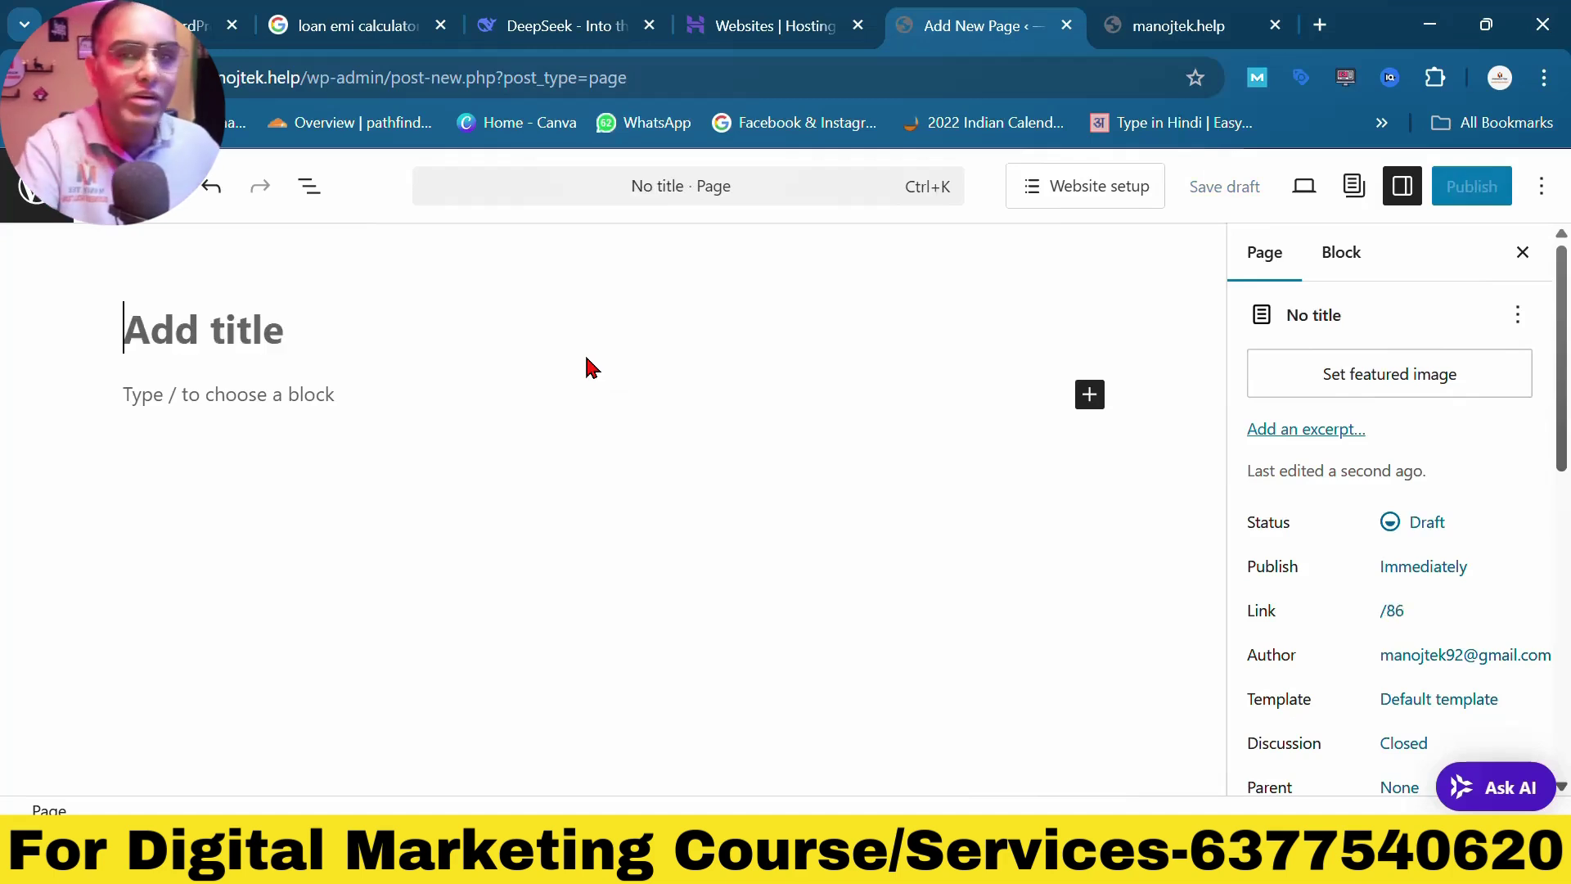
# - Add a Custom HTML block to the new page and paste the copied SIP calculator code into it
pyautogui.click(226, 401)
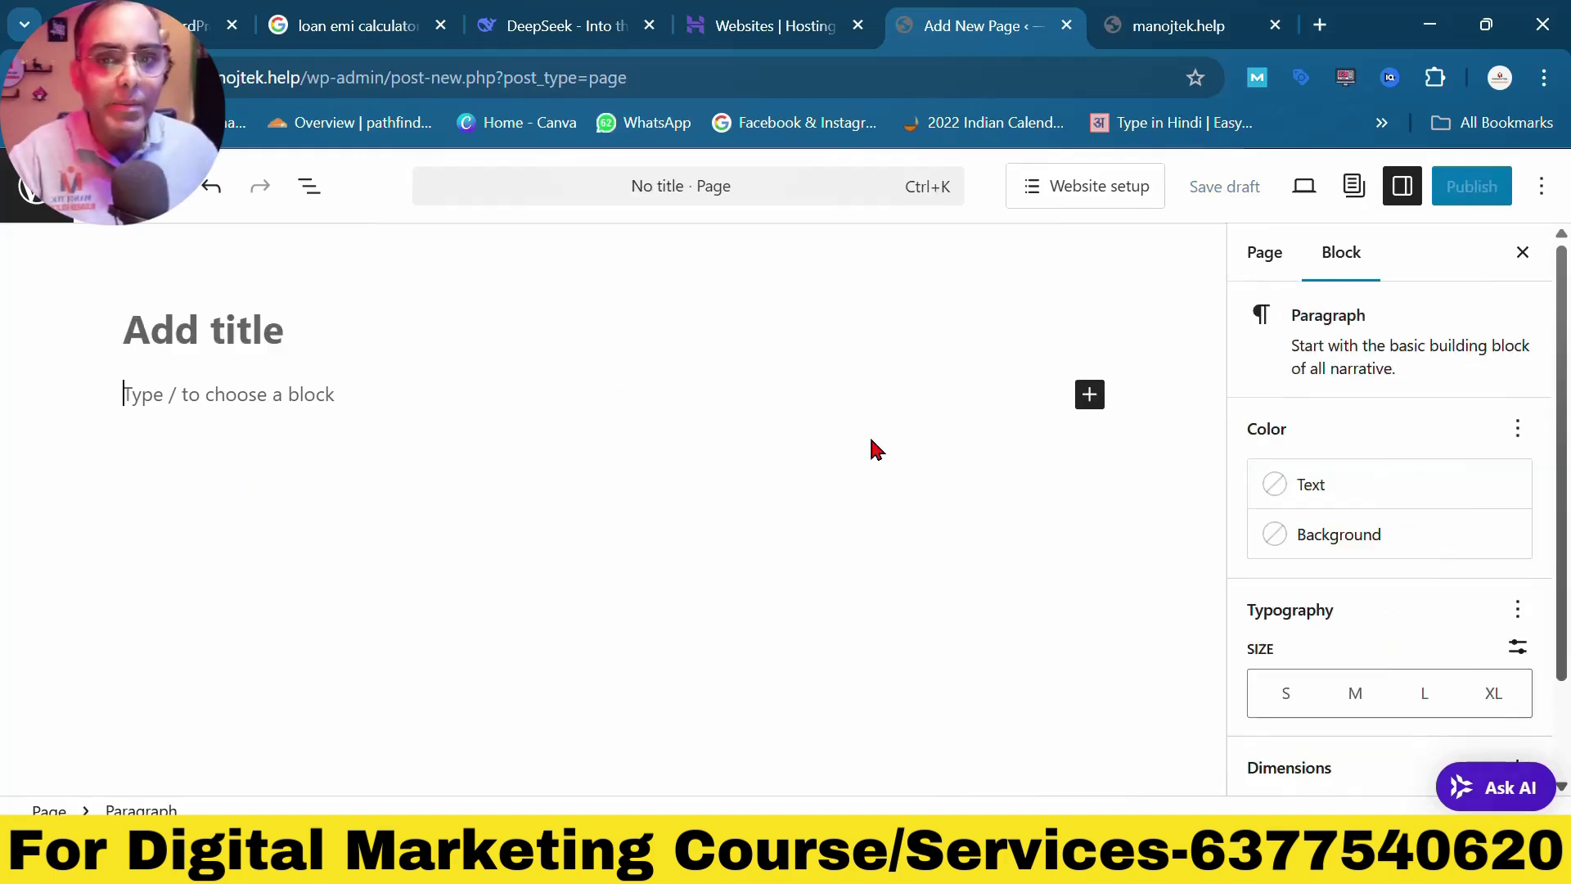
pyautogui.click(1087, 397)
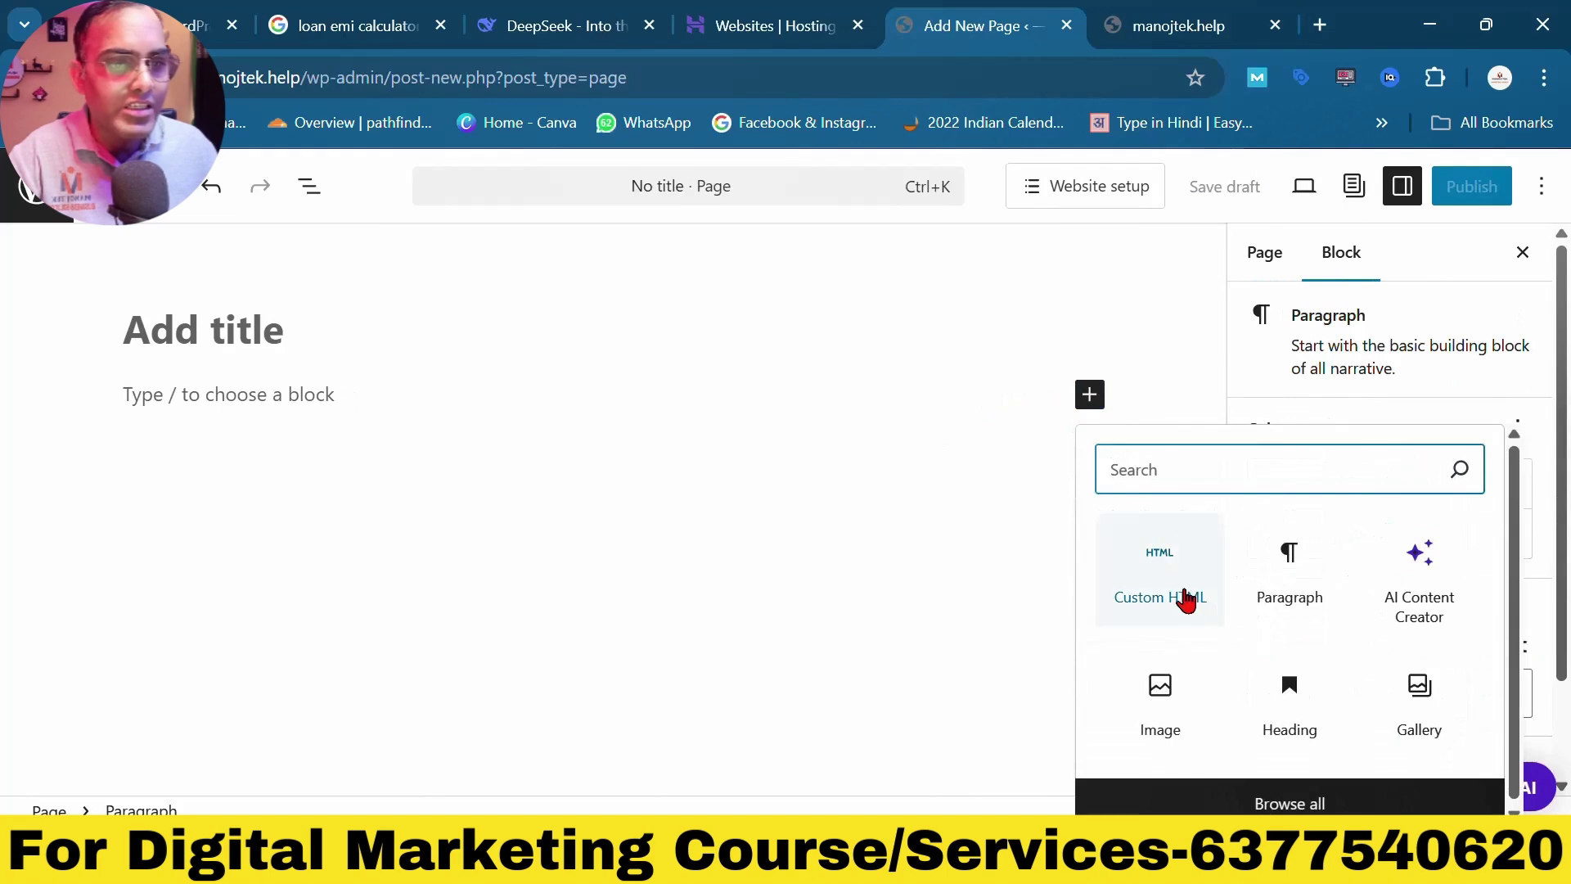
pyautogui.click(1180, 595)
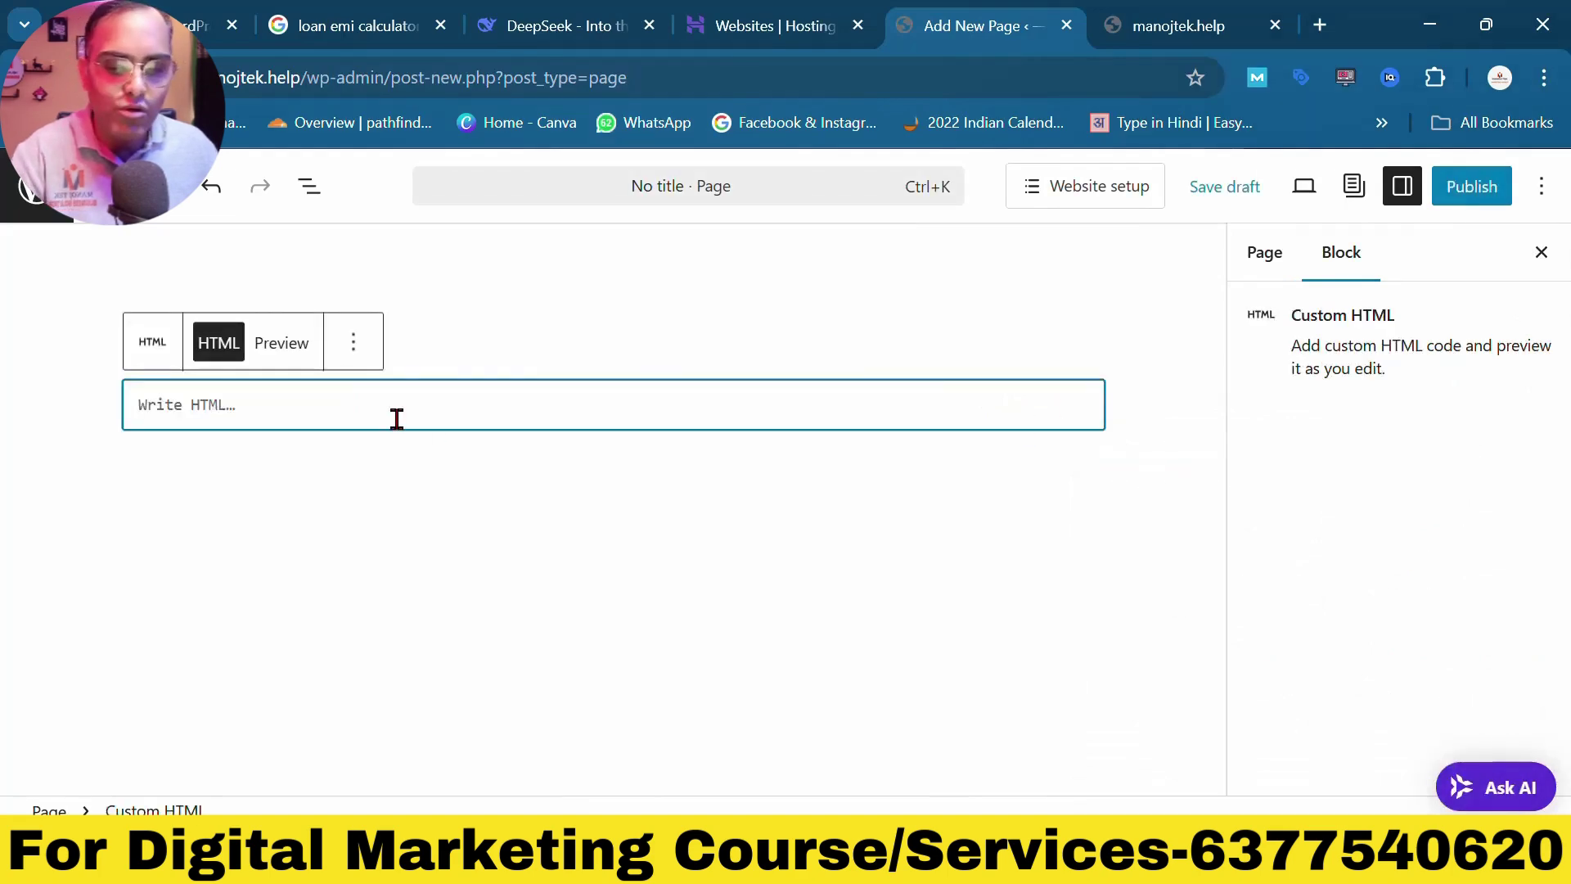
pyautogui.hotkey('ctrl', 'v')
# - Publish the SIP calculator page and open it live
pyautogui.click(1471, 186)
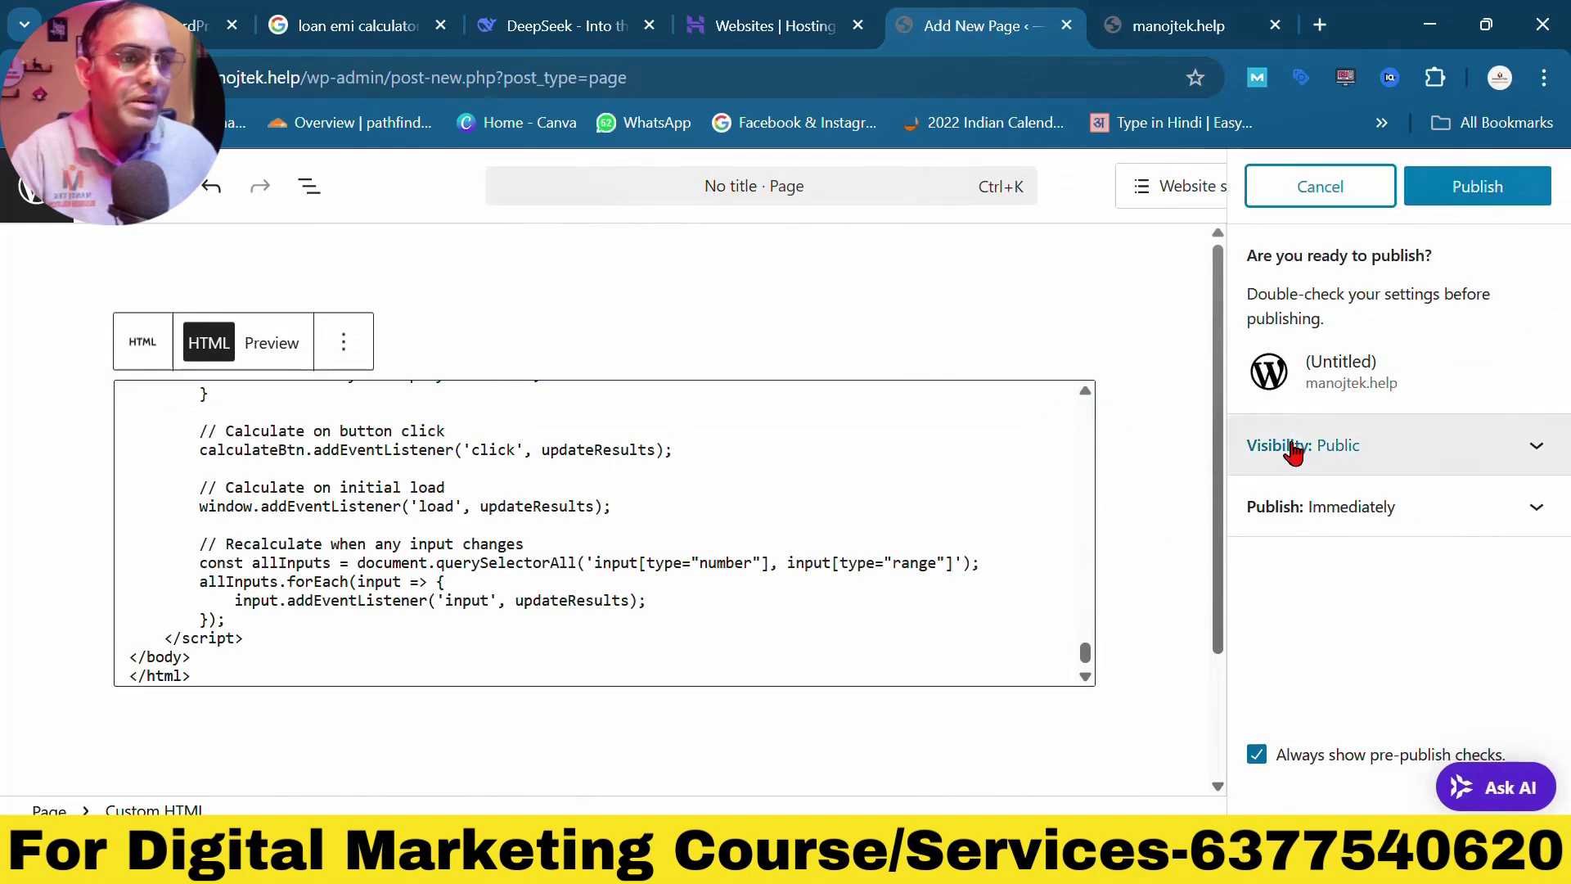
pyautogui.click(1468, 182)
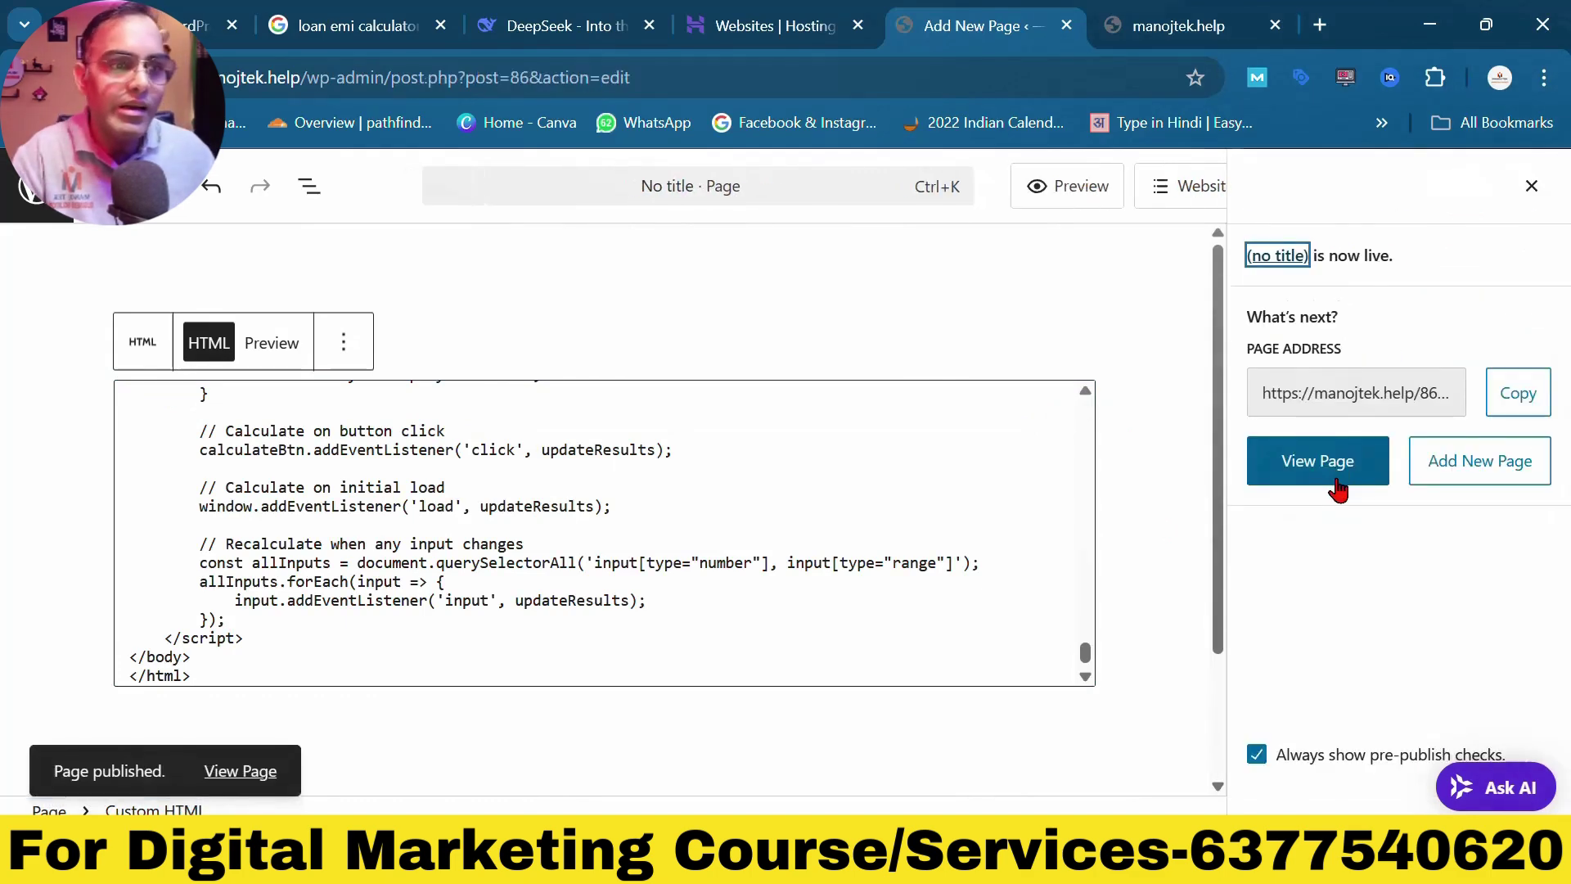
pyautogui.click(1338, 490)
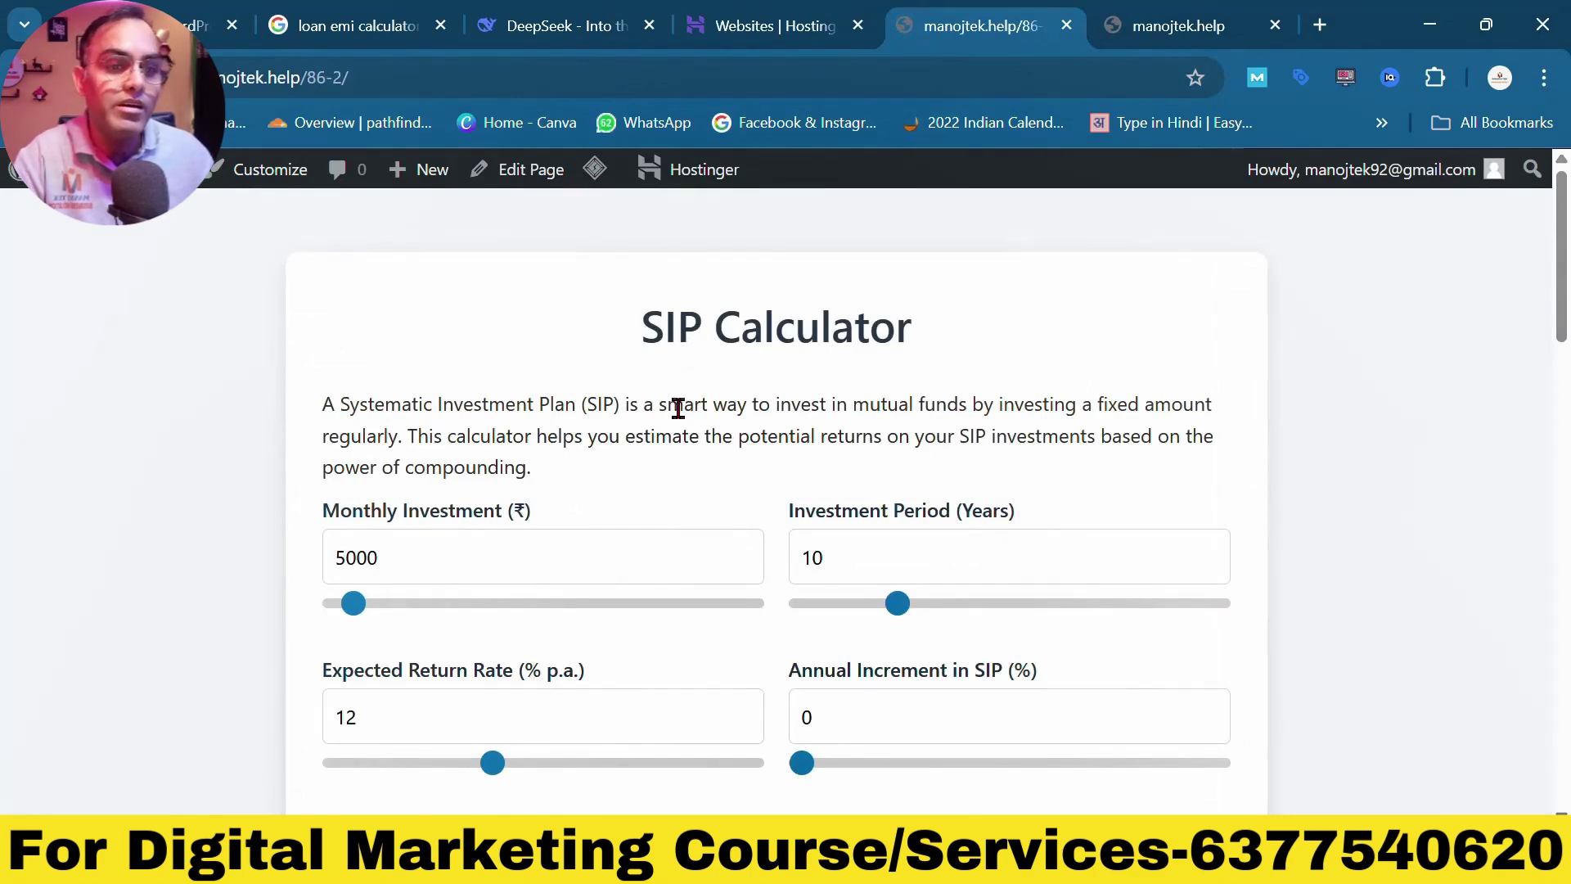
# - Set the investment period to 5 years, expected return rate to 15% and annual increment to 1000, and calculate the returns
pyautogui.scroll(-1, 678, 481)
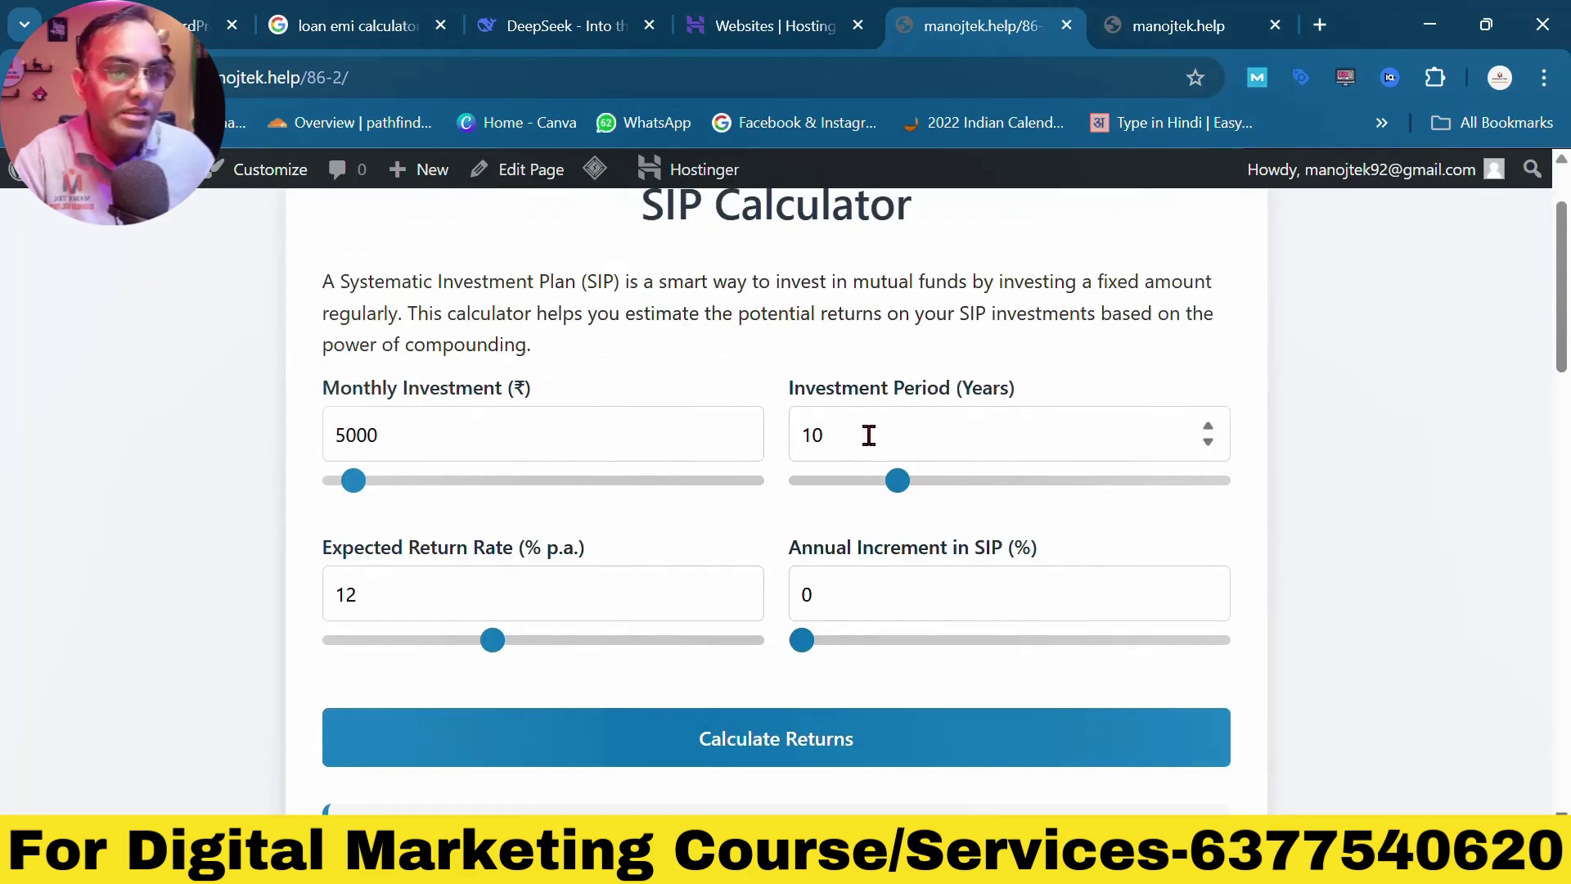
pyautogui.moveTo(866, 434); pyautogui.dragTo(783, 427)
pyautogui.write('5')
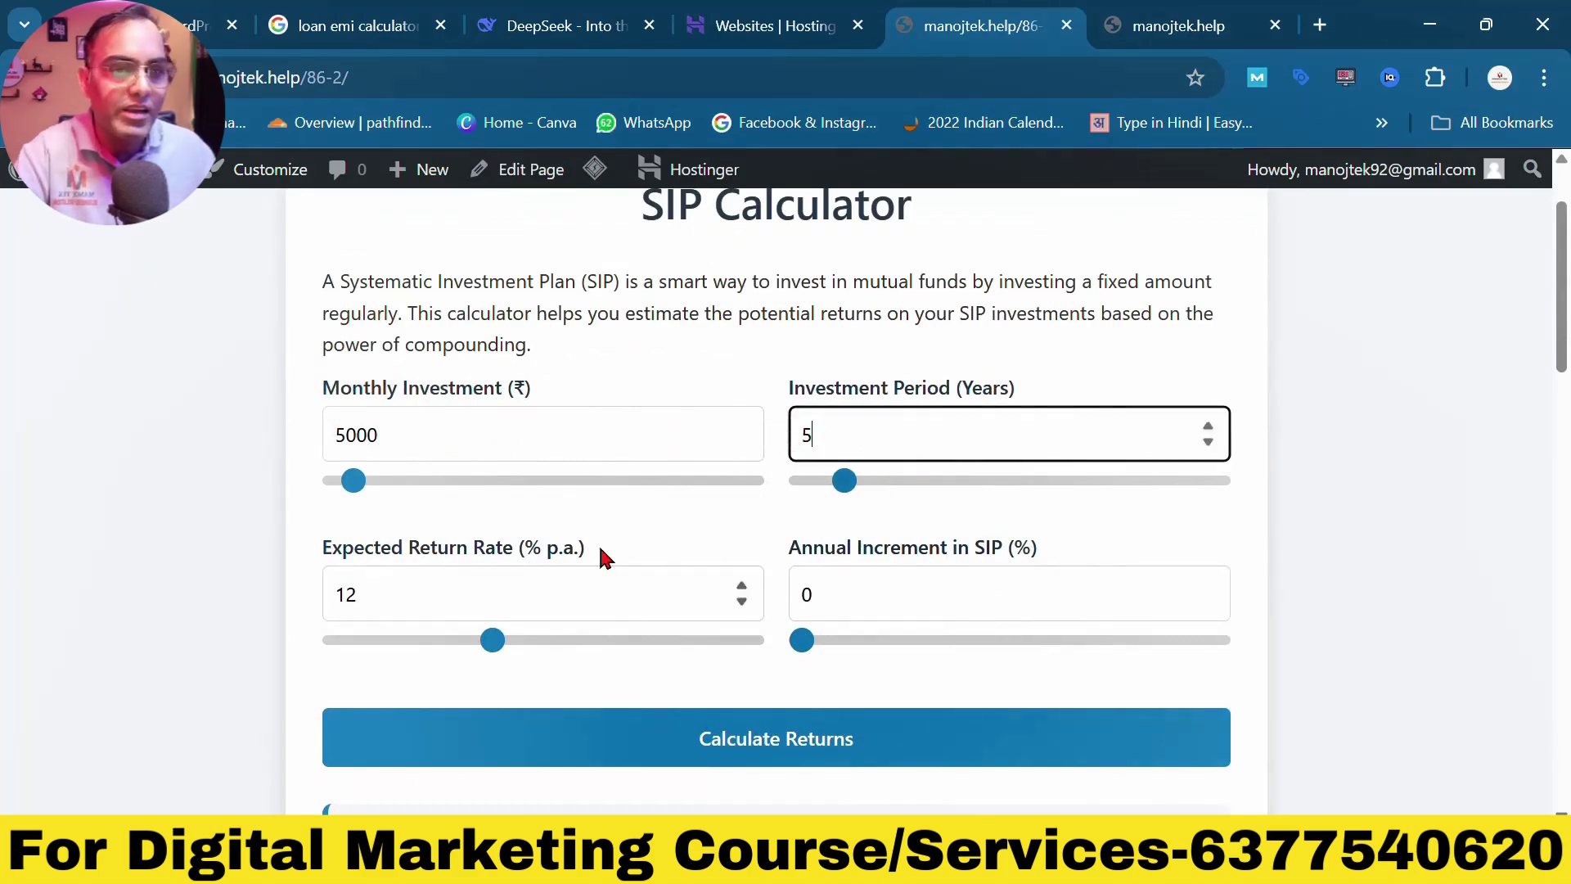
pyautogui.moveTo(381, 597); pyautogui.dragTo(339, 589)
pyautogui.write('15')
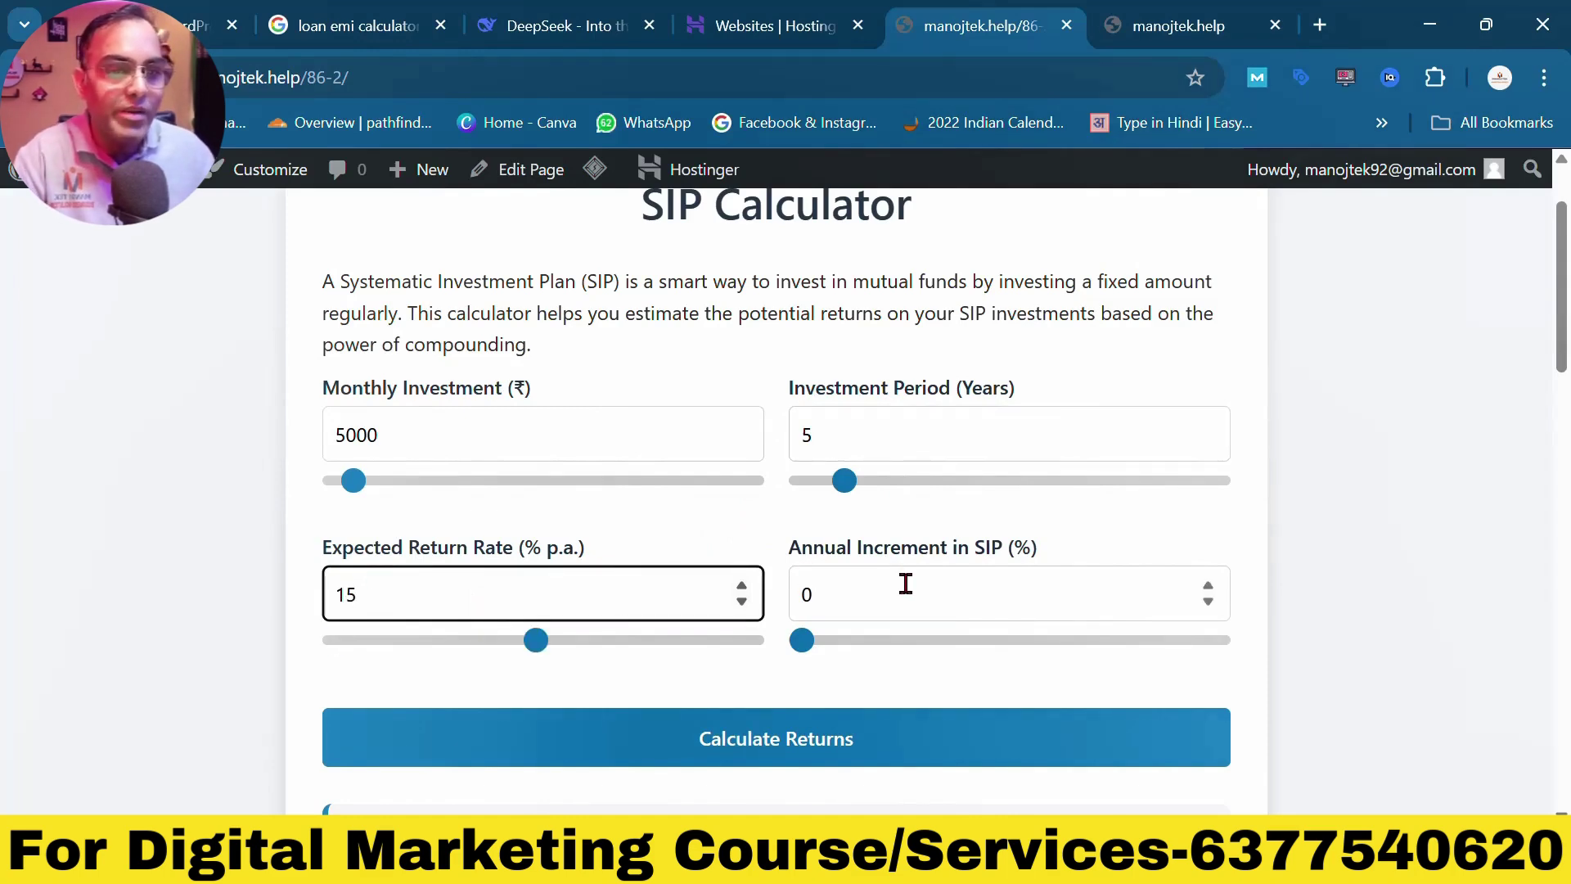
pyautogui.click(906, 583)
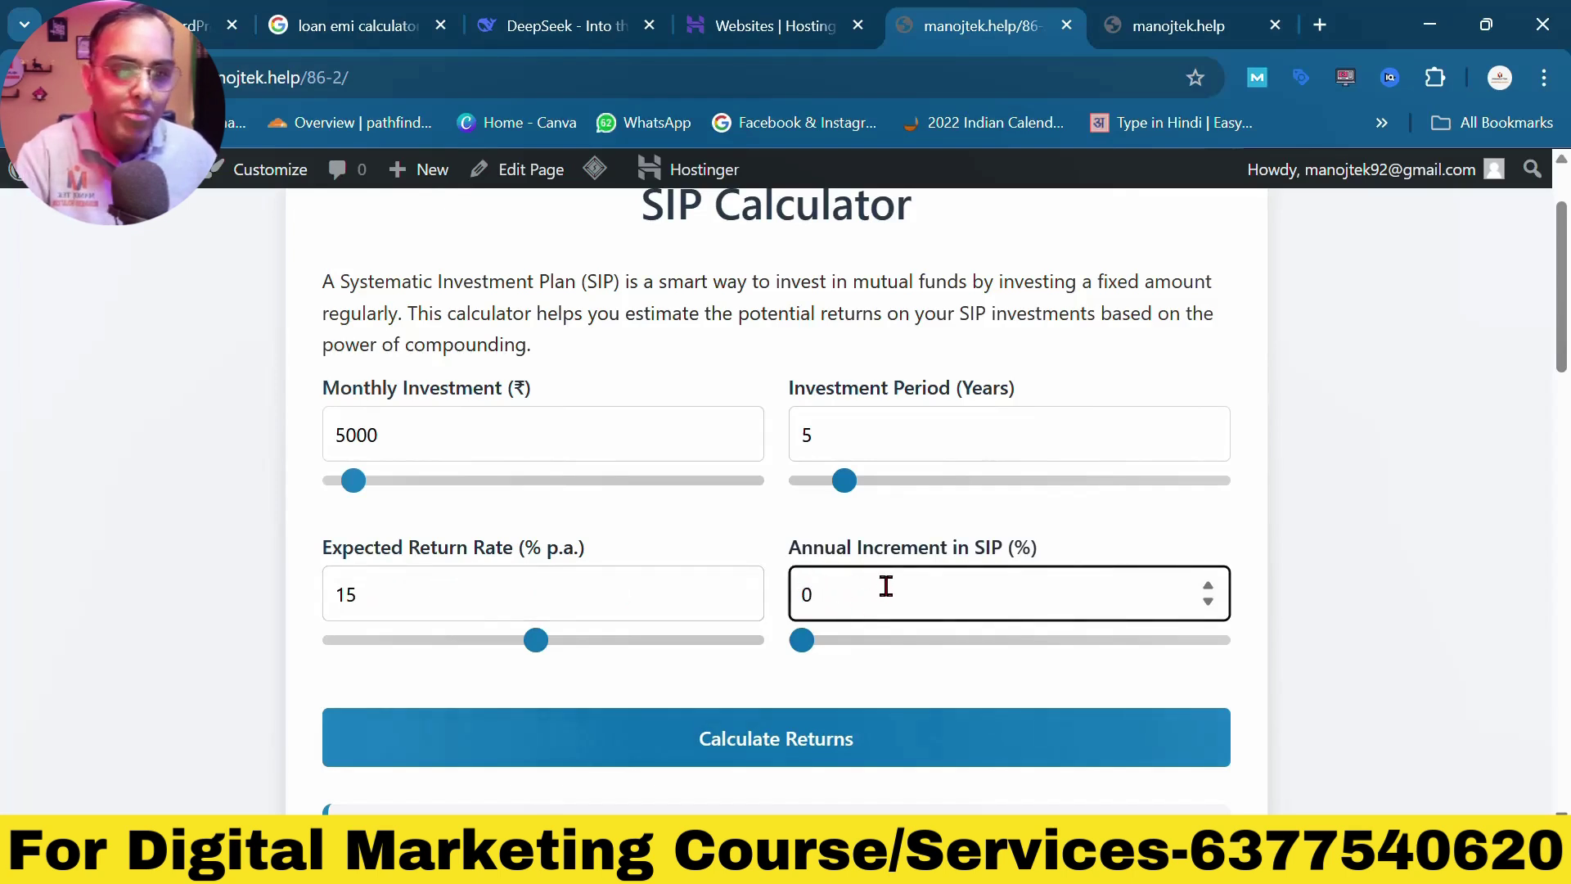
pyautogui.press('BackSpace')
pyautogui.write('1000')
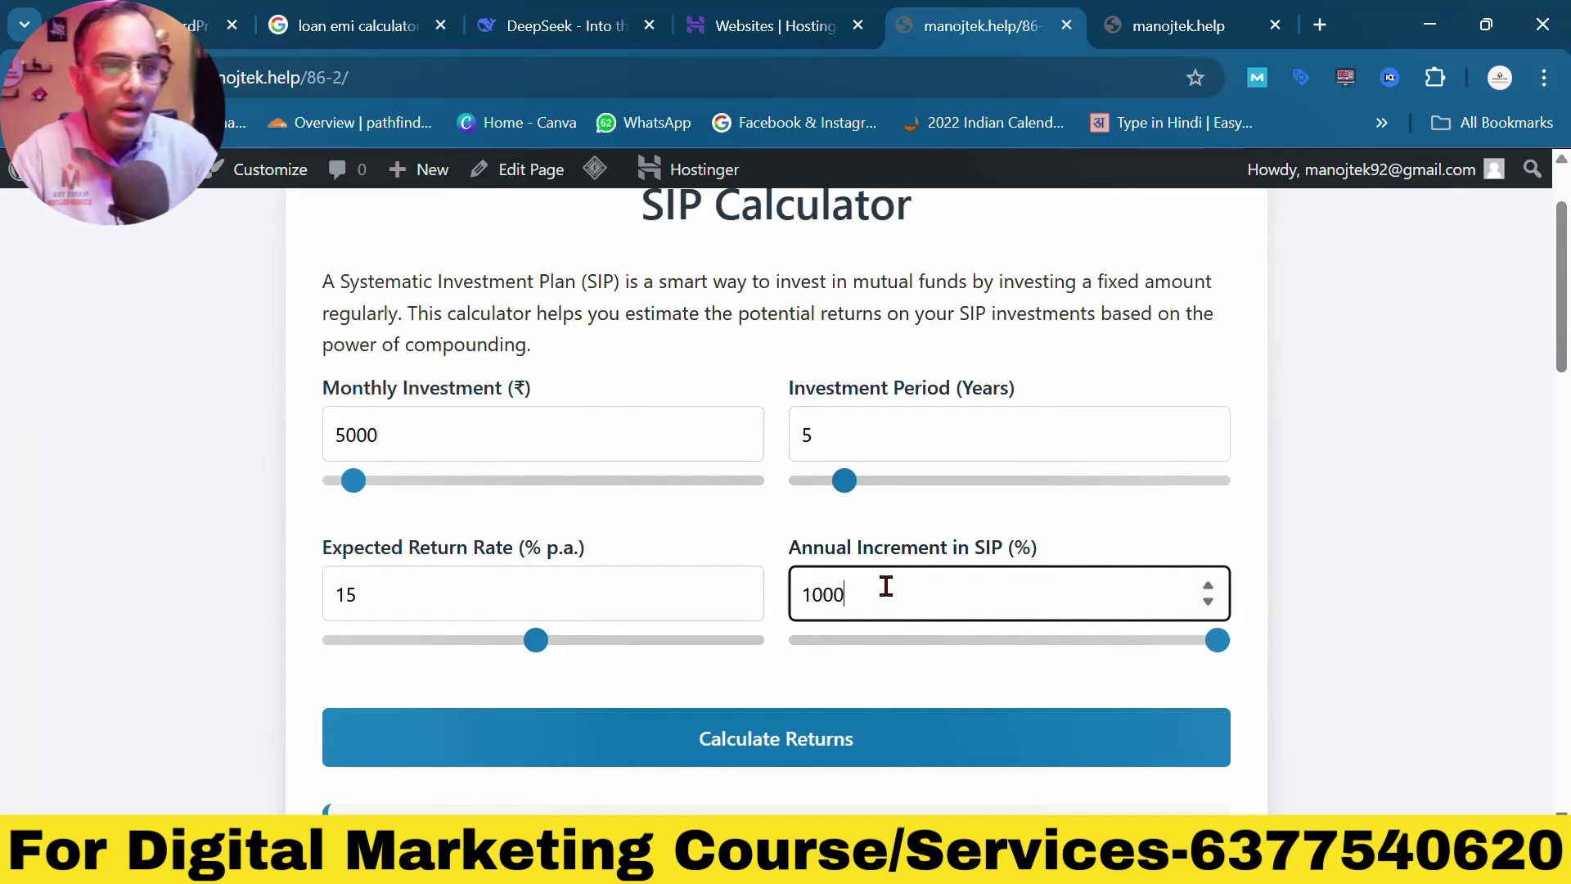
pyautogui.click(695, 740)
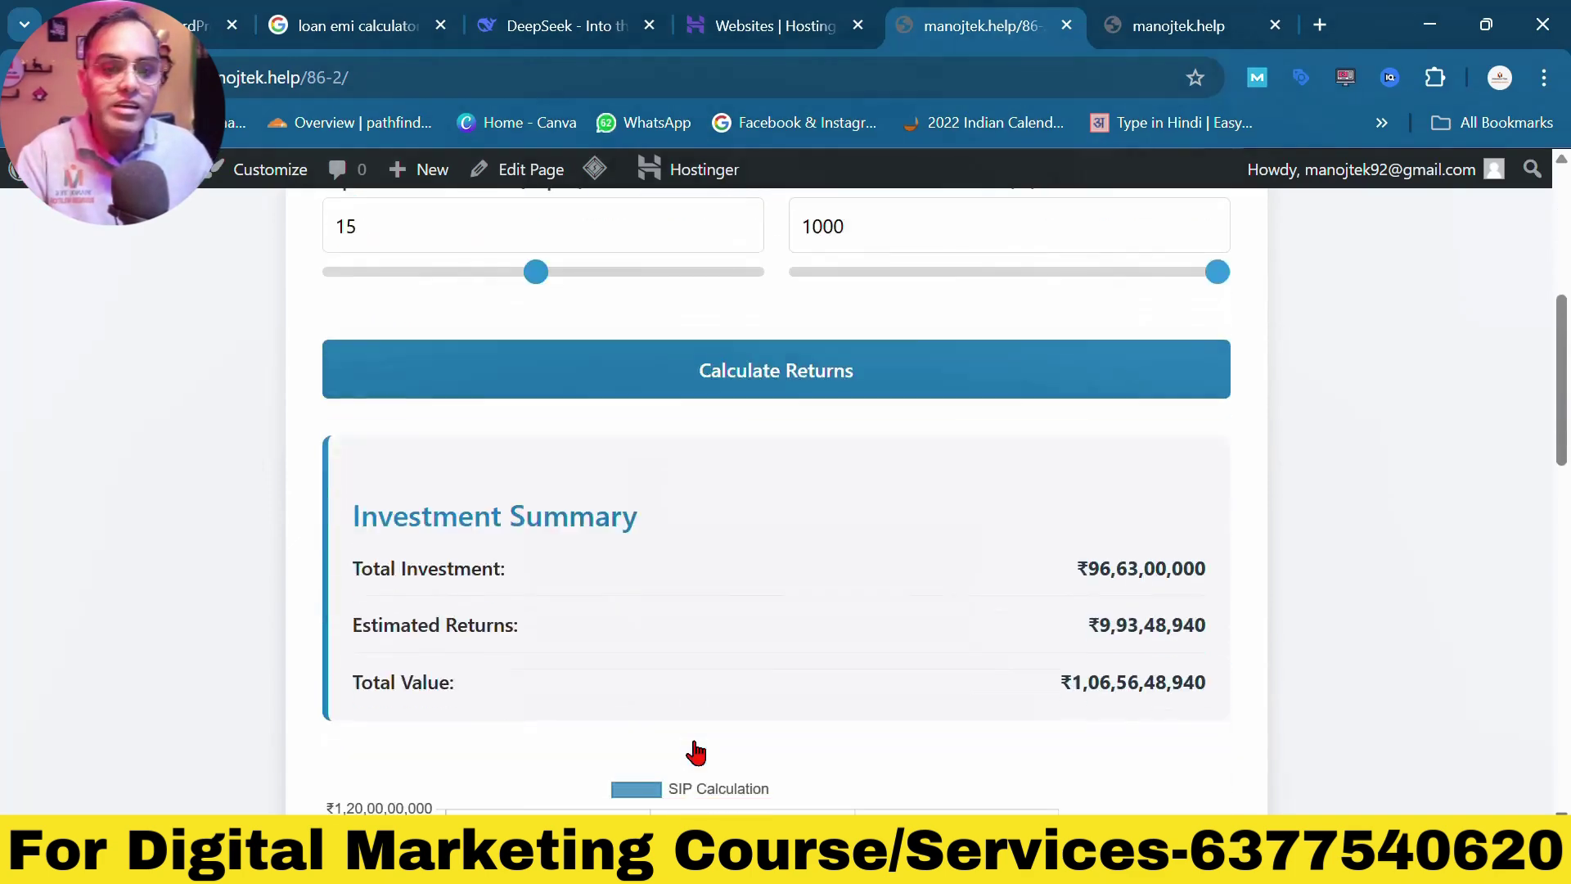
# - Examine the investment summary and bar chart on the SIP calculator page, and switch back to DeepSeek
pyautogui.scroll(-4, 1104, 745)
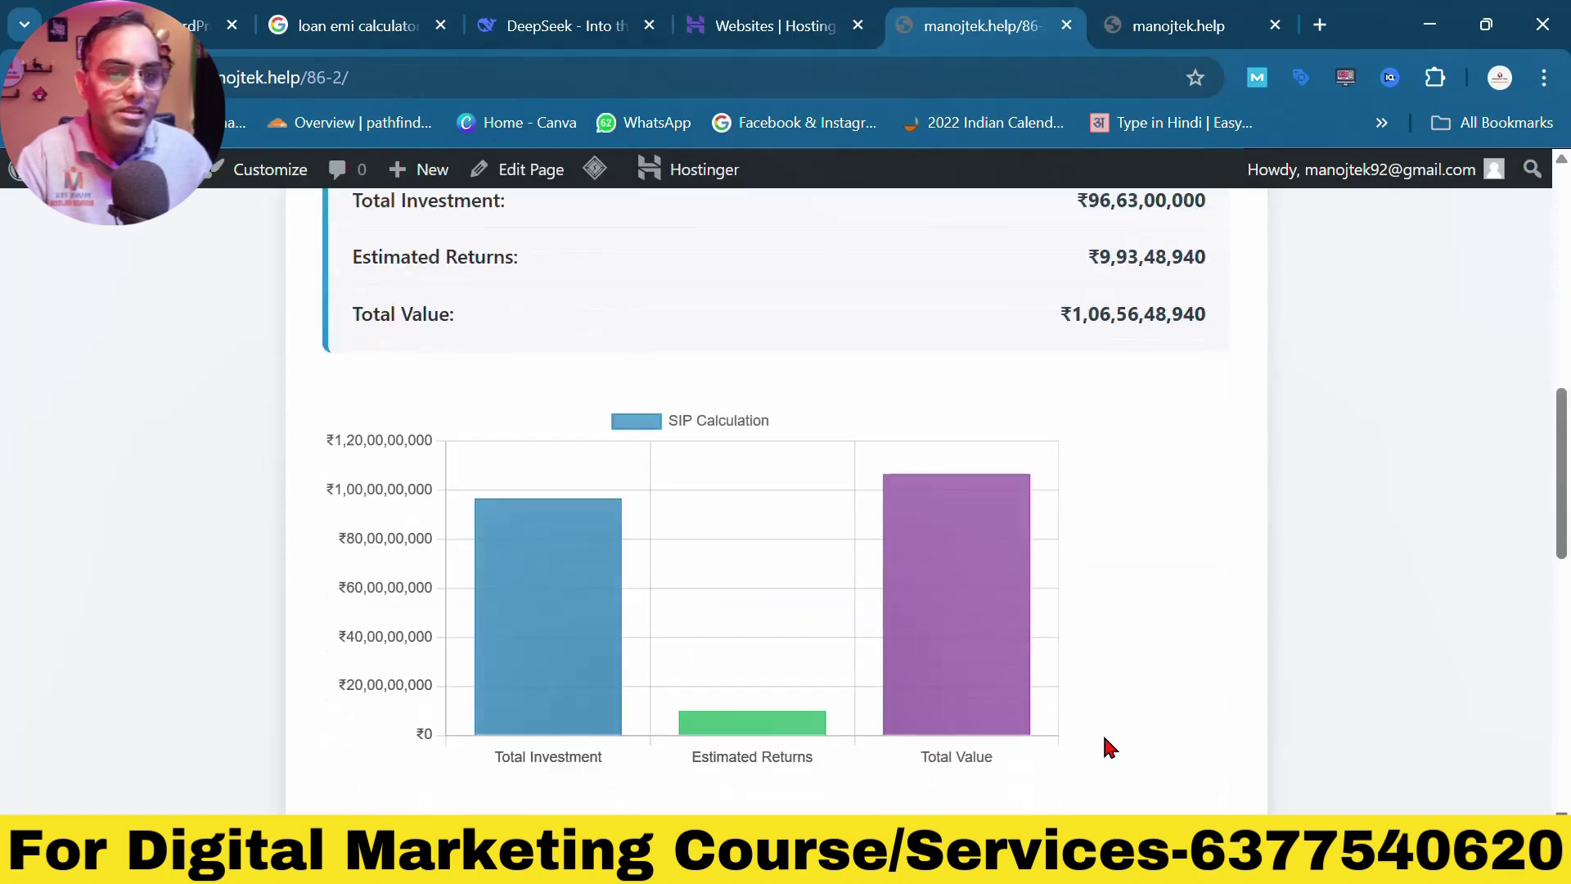
pyautogui.scroll(1, 1105, 745)
pyautogui.scroll(-3, 1109, 746)
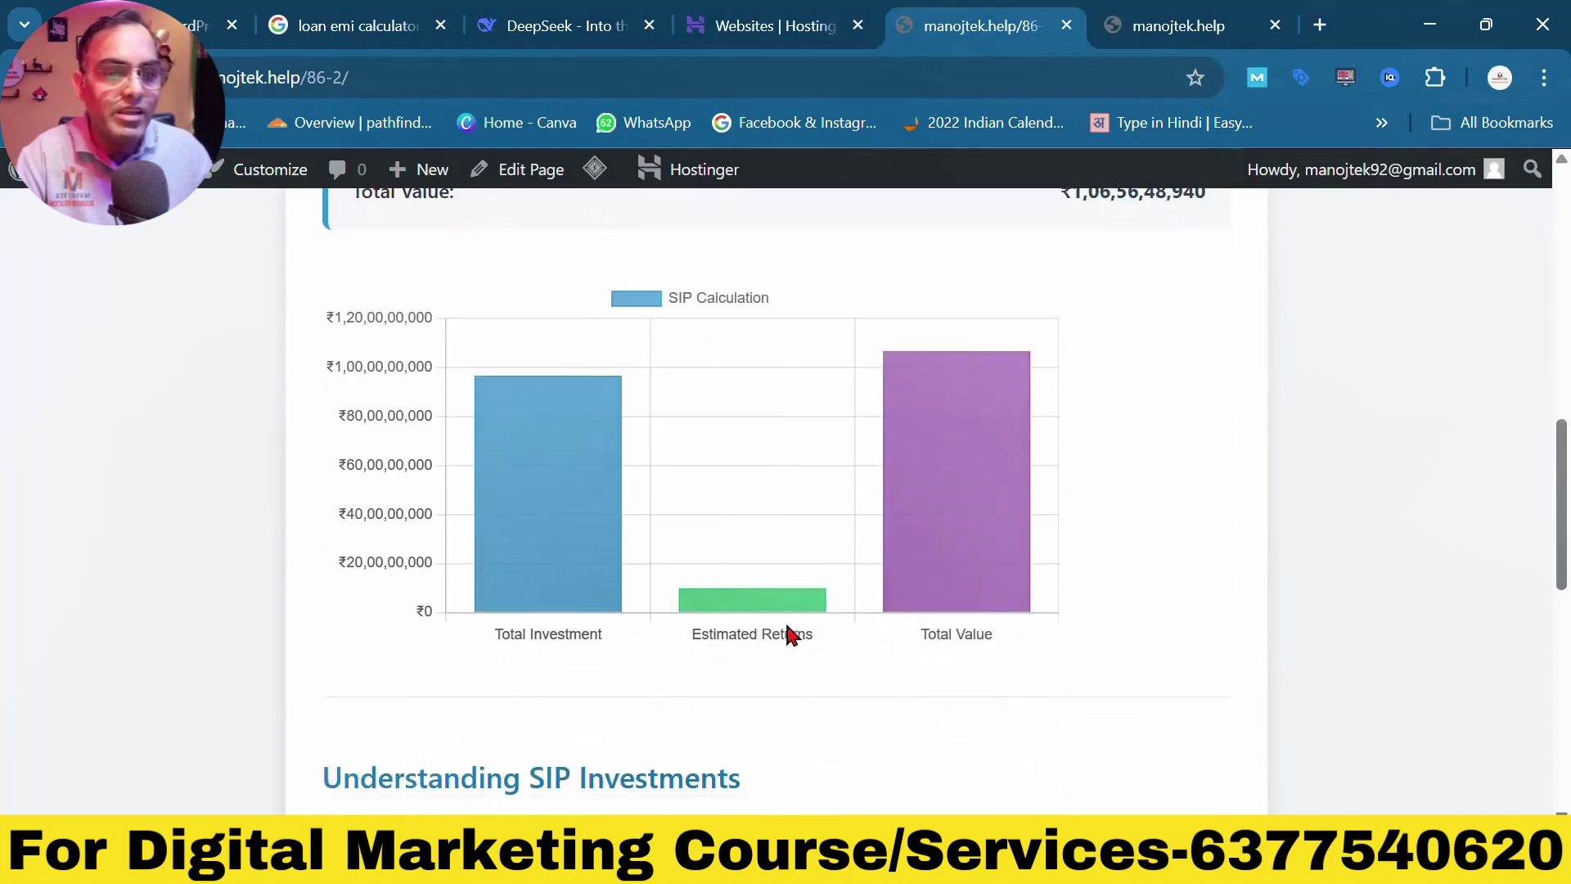
pyautogui.scroll(3, 1052, 677)
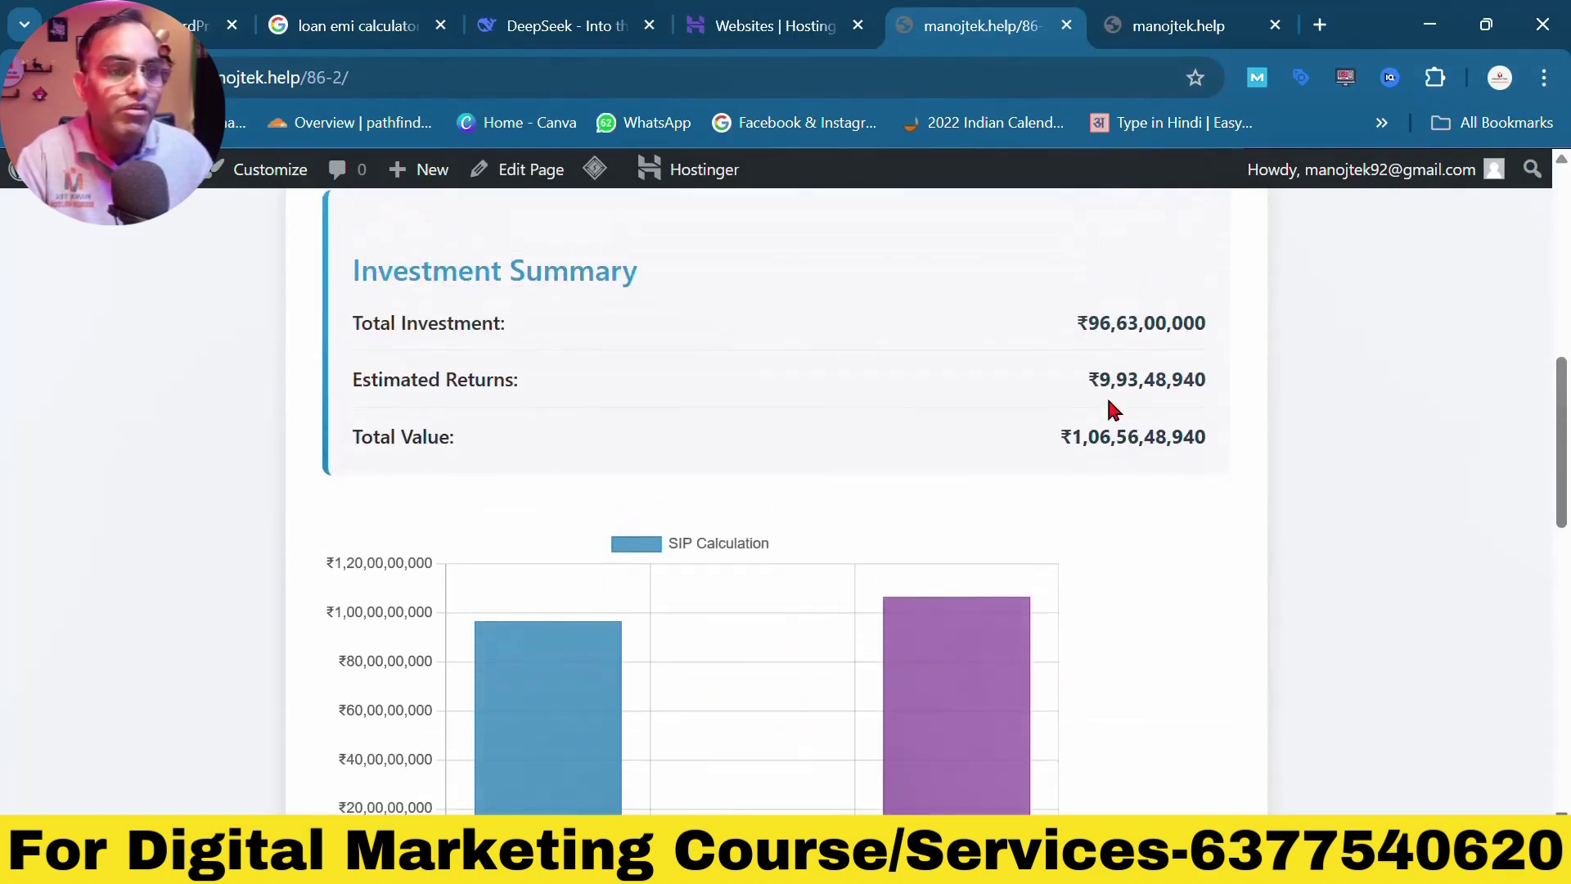
pyautogui.doubleClick(1161, 325)
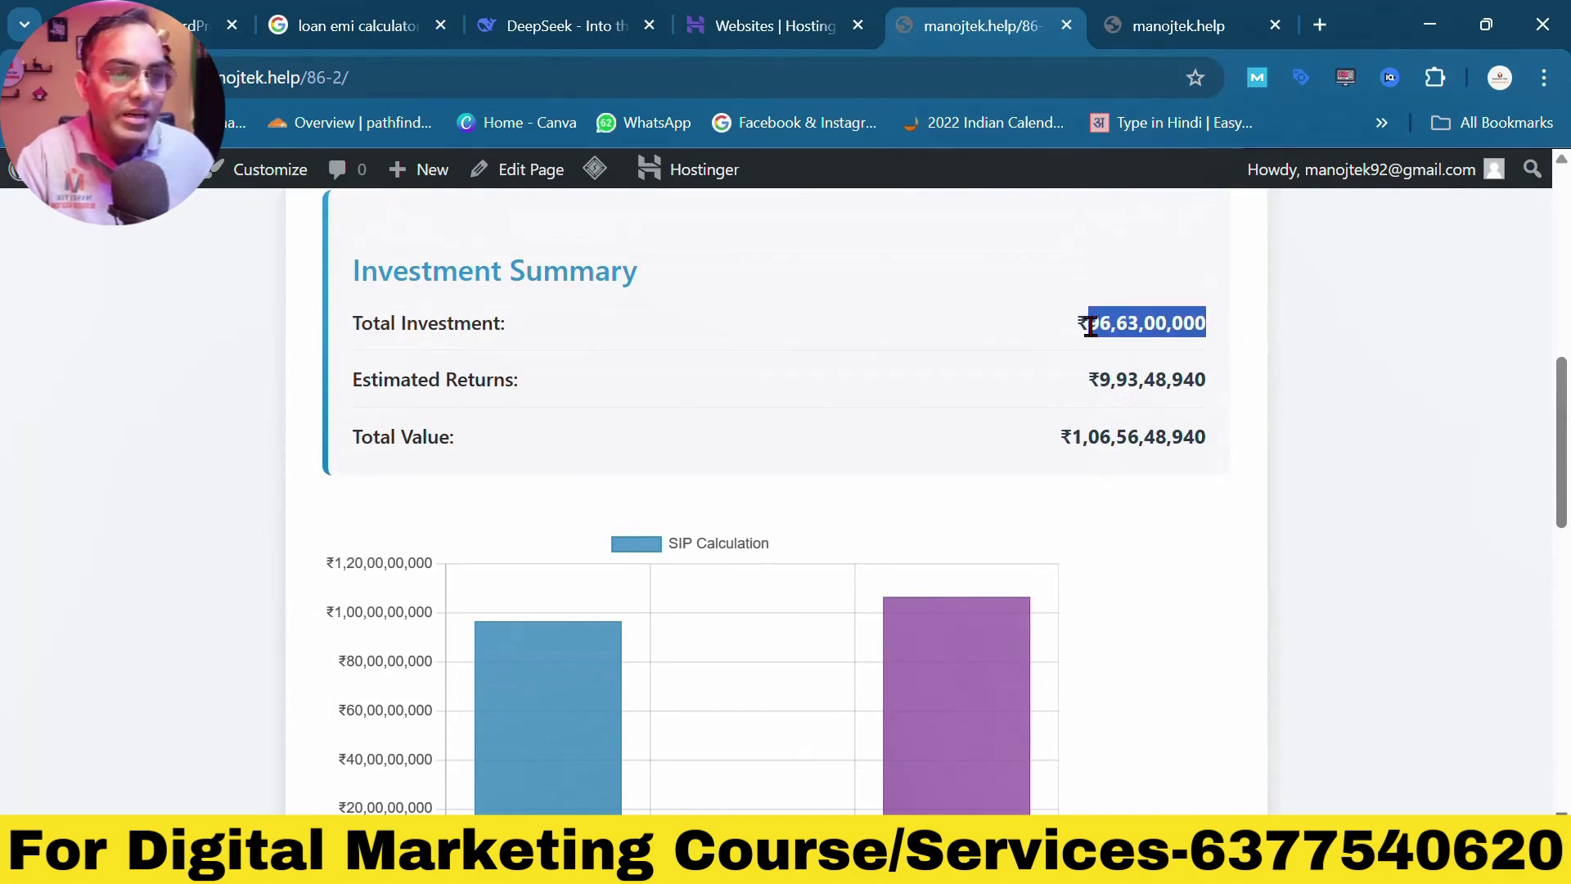
pyautogui.moveTo(1184, 379); pyautogui.dragTo(1086, 380)
pyautogui.moveTo(1197, 436); pyautogui.dragTo(1051, 425)
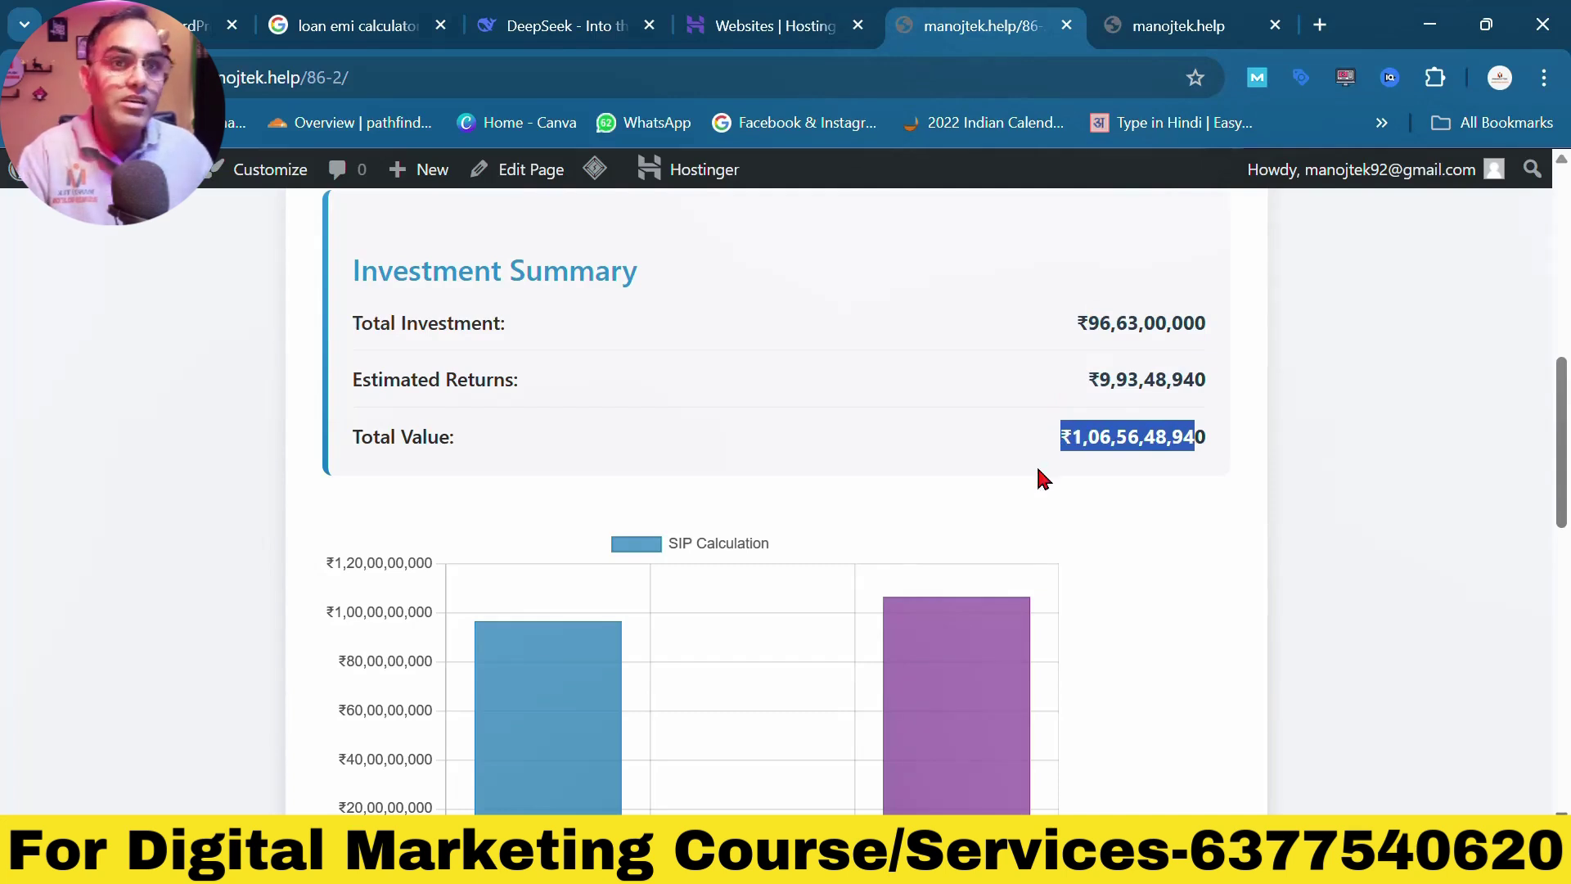
pyautogui.scroll(4, 1041, 515)
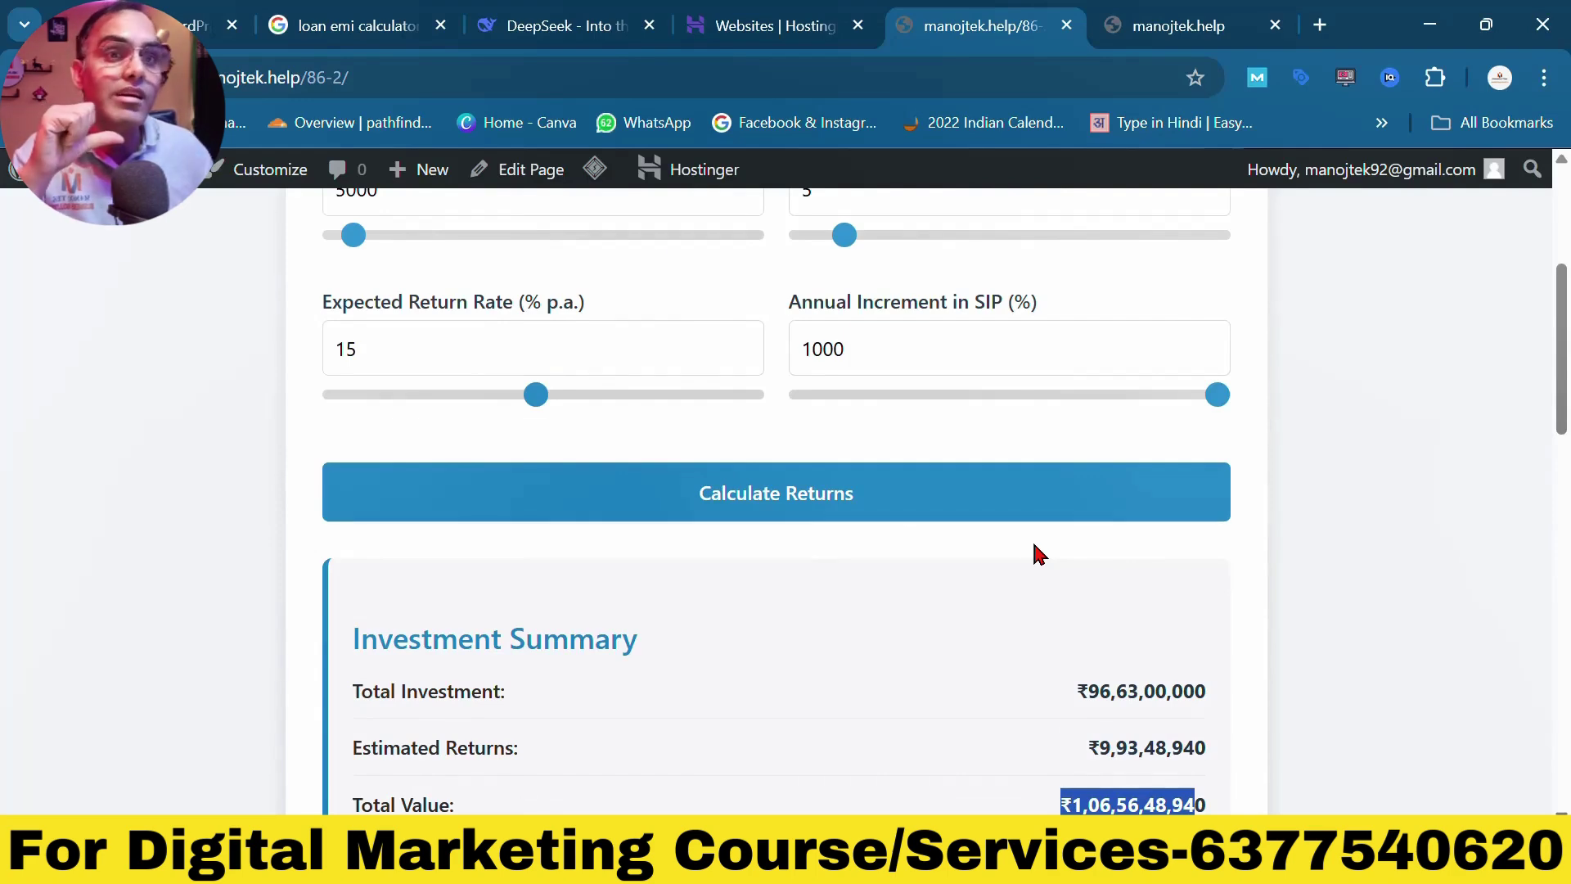
pyautogui.click(540, 25)
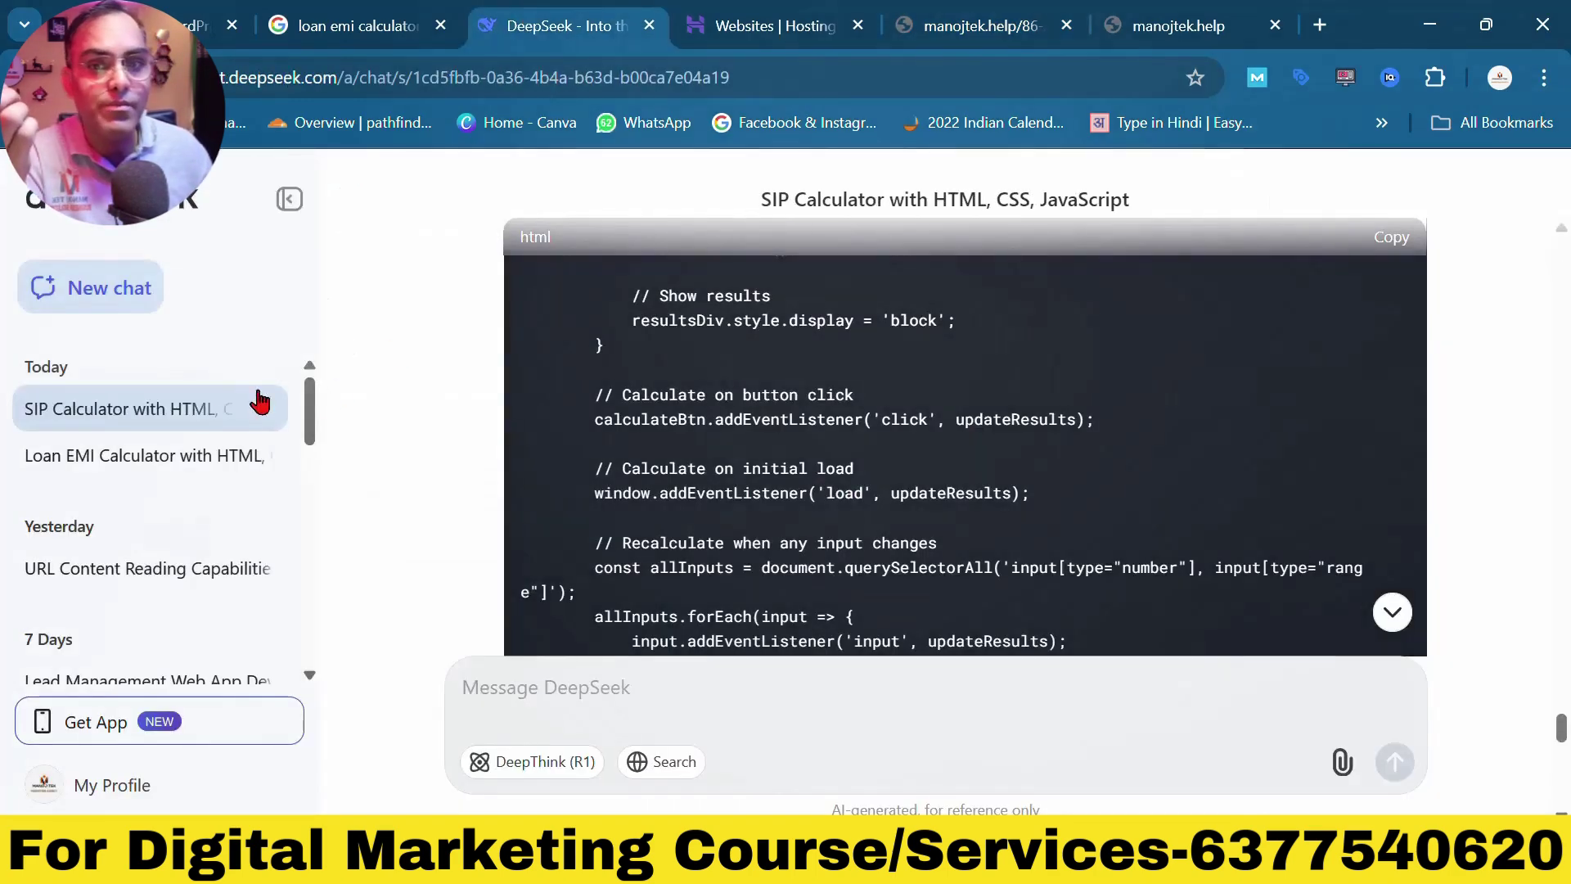
pyautogui.click(114, 296)
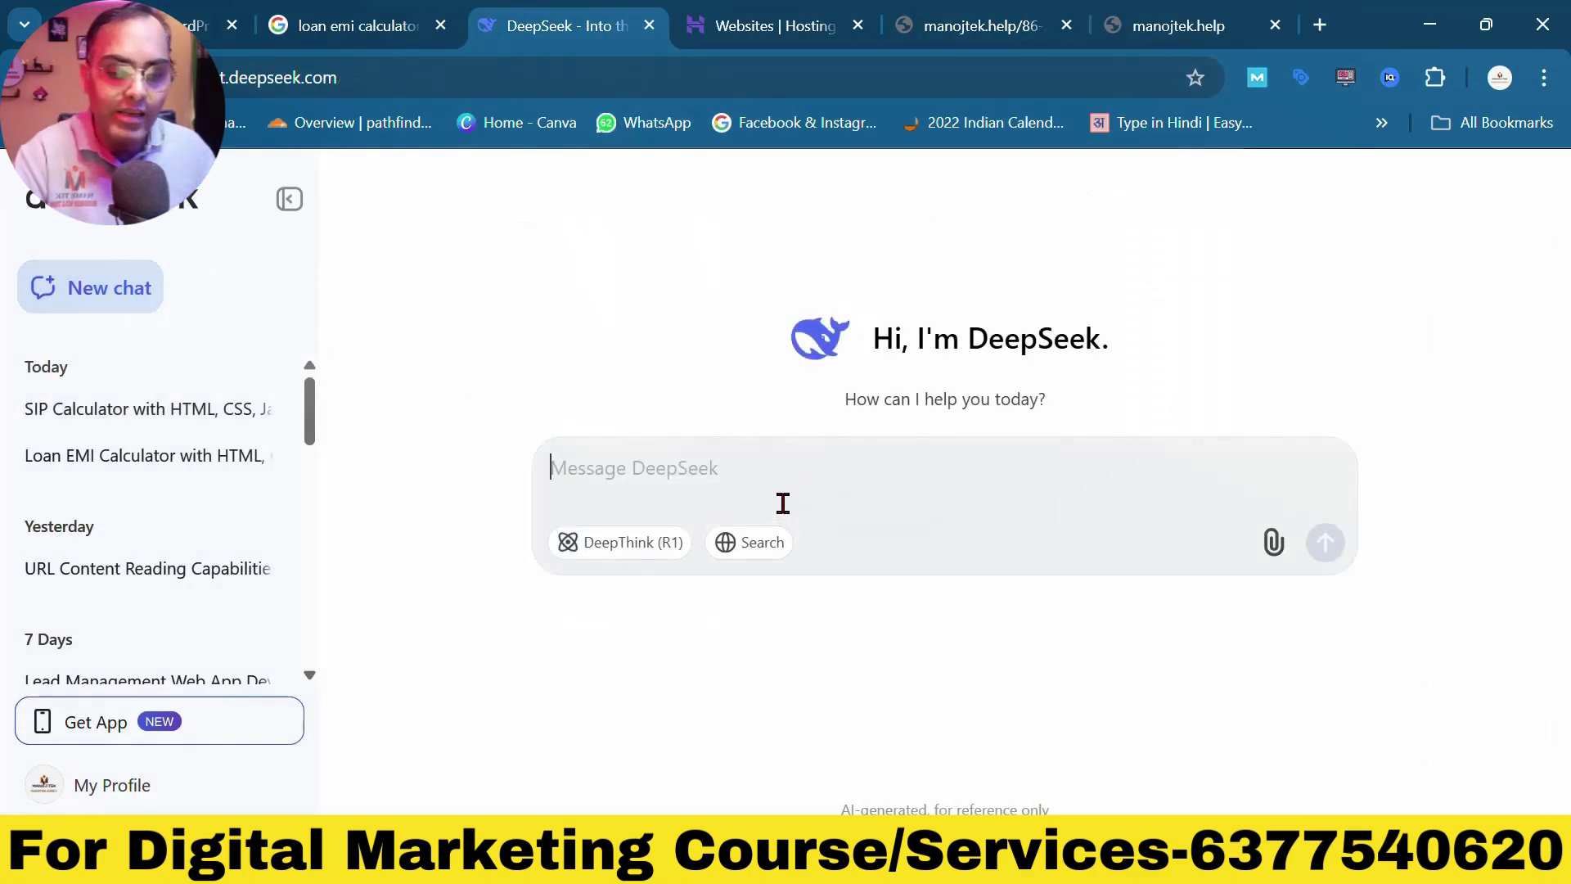
pyautogui.hotkey('ctrl', 'v')
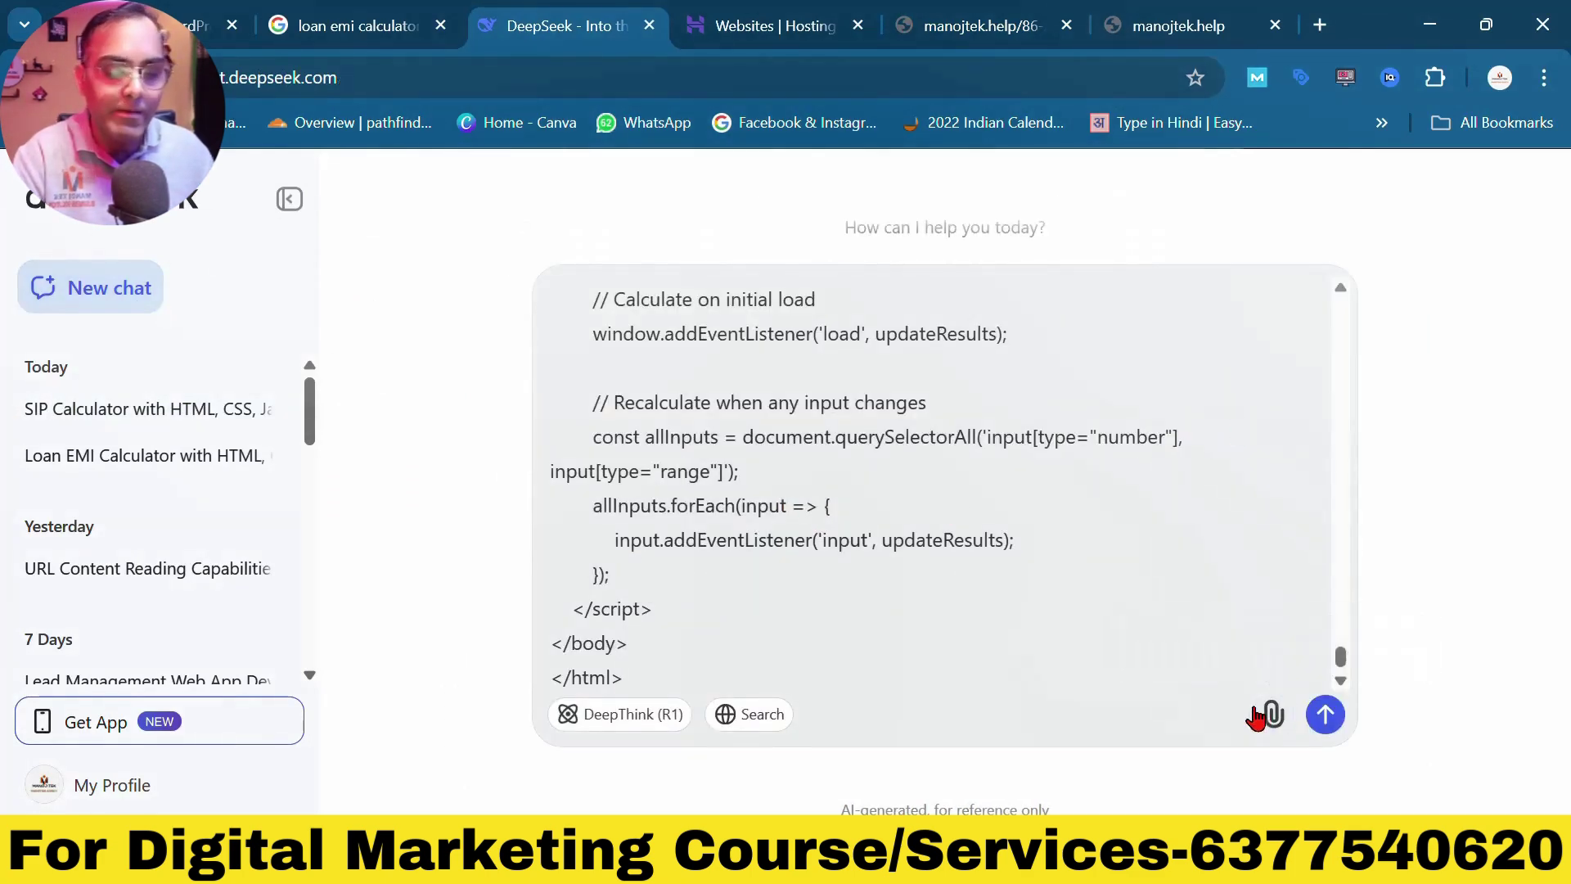
pyautogui.hotkey('ctrl', 'a')
pyautogui.press('BackSpace')
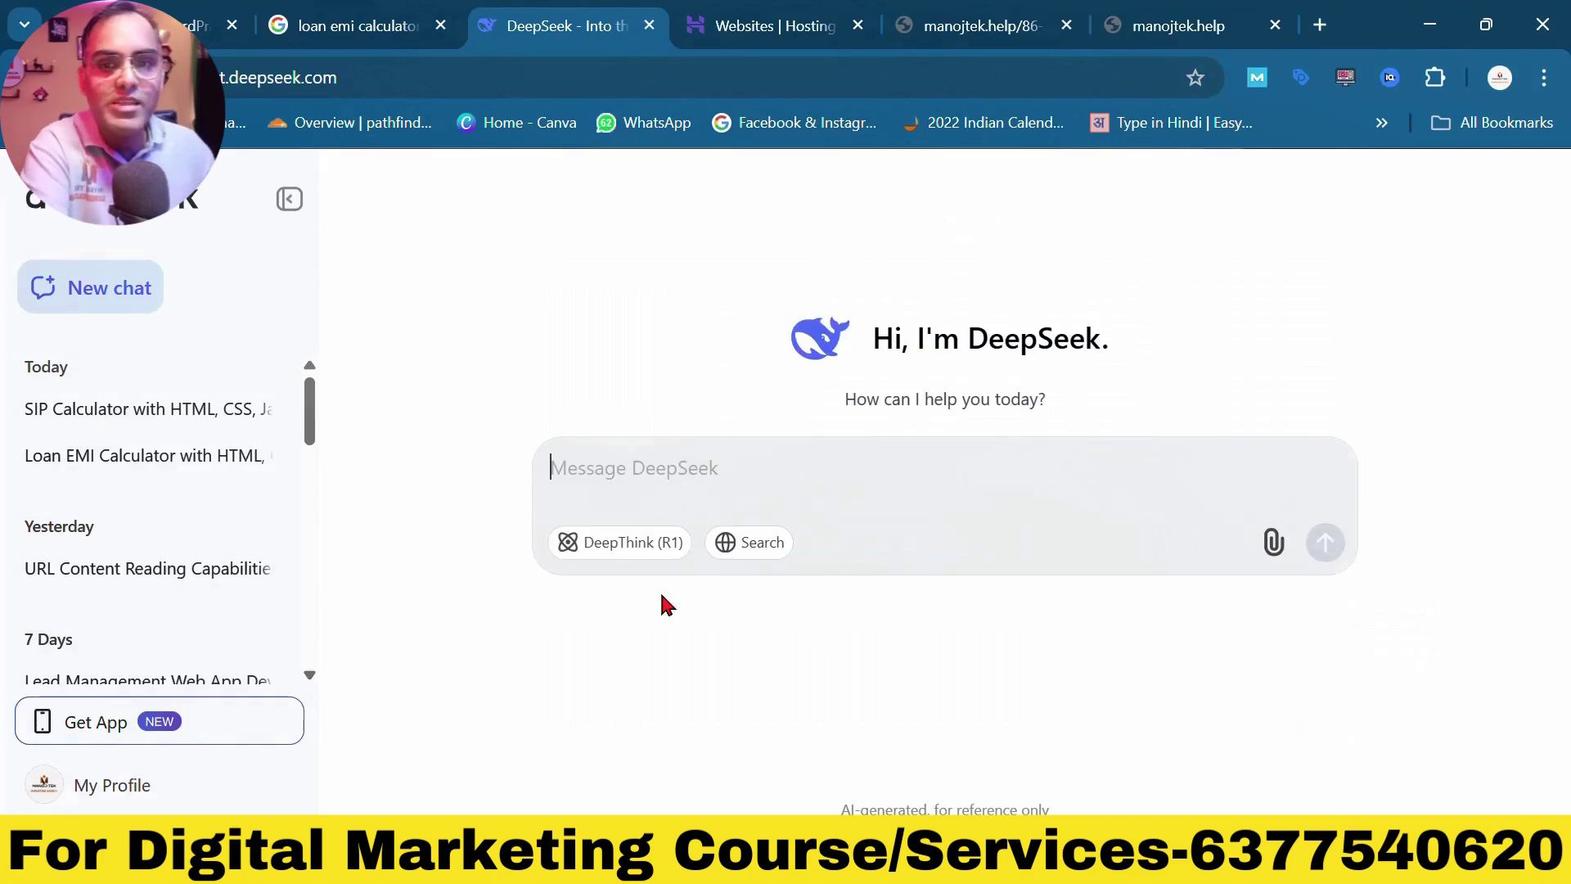
# - Copy the original prompt from the SIP calculator chat and paste it into a new chat
pyautogui.click(115, 417)
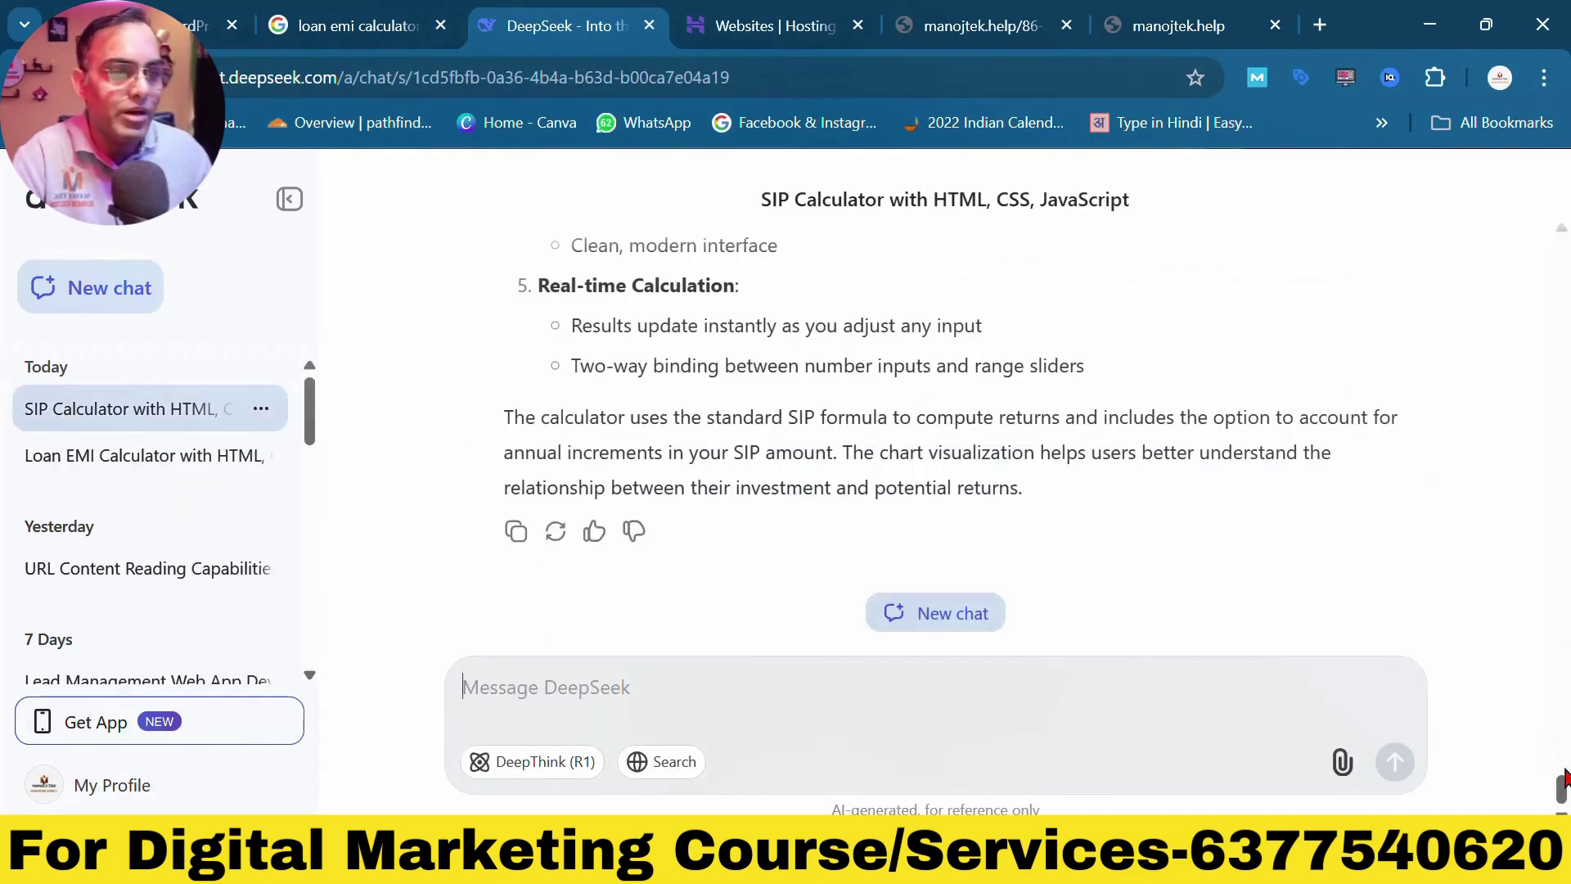
pyautogui.moveTo(1564, 773); pyautogui.dragTo(1562, 246)
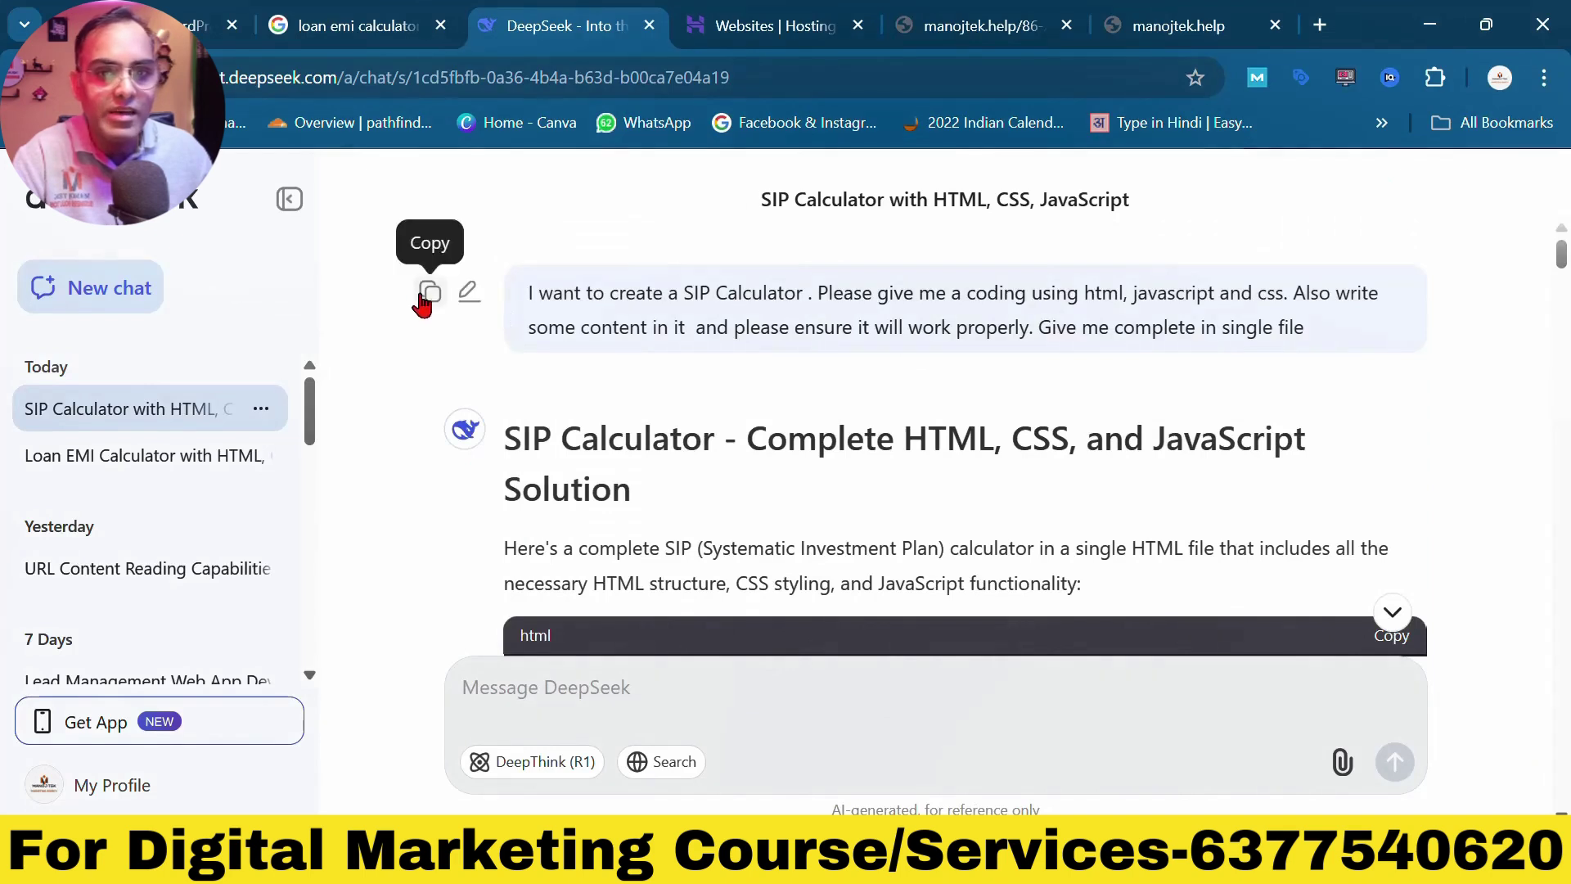
pyautogui.click(427, 293)
pyautogui.click(102, 288)
pyautogui.hotkey('ctrl', 'v')
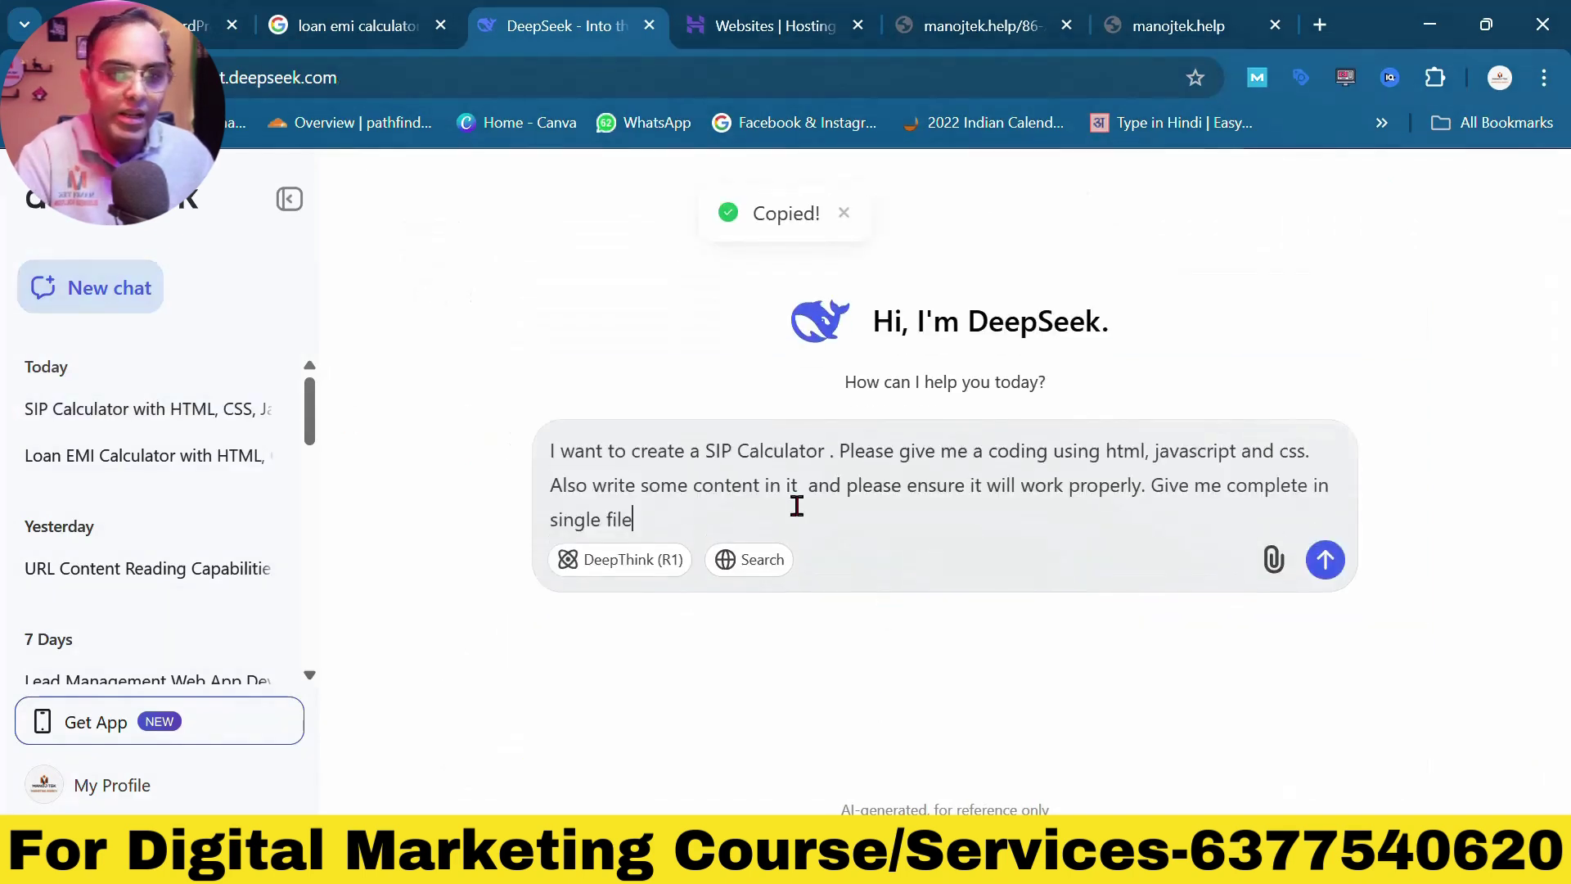
# - Replace "SIP Calculator" in the prompt with "barcode generator from url and for social media handles" and send it
pyautogui.moveTo(823, 450); pyautogui.dragTo(702, 444)
pyautogui.press('BackSpace')
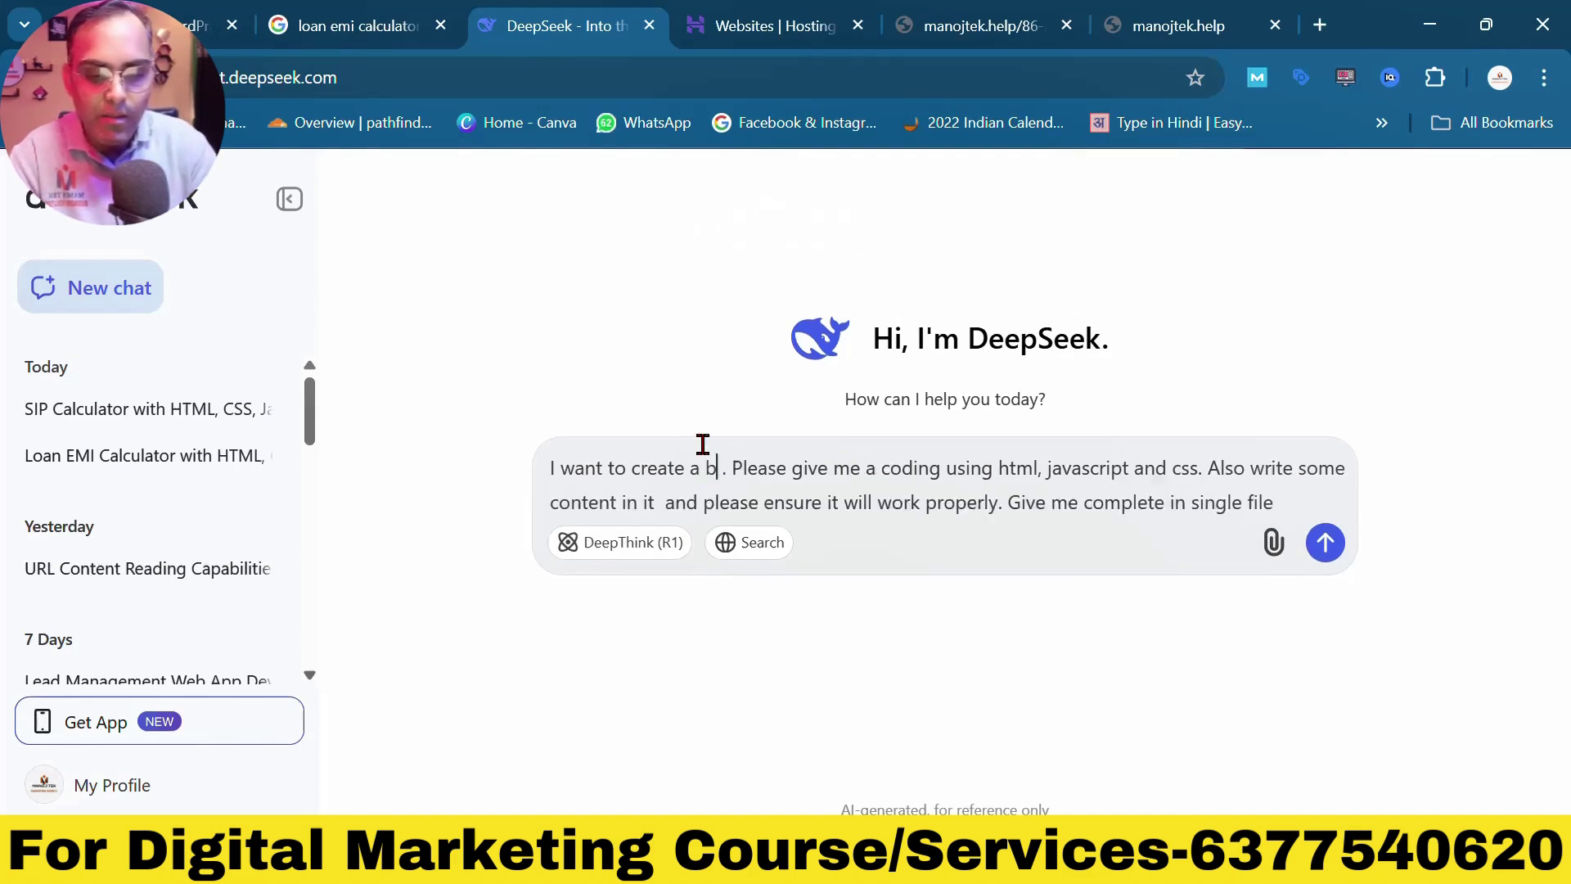
pyautogui.write('barcode gener')
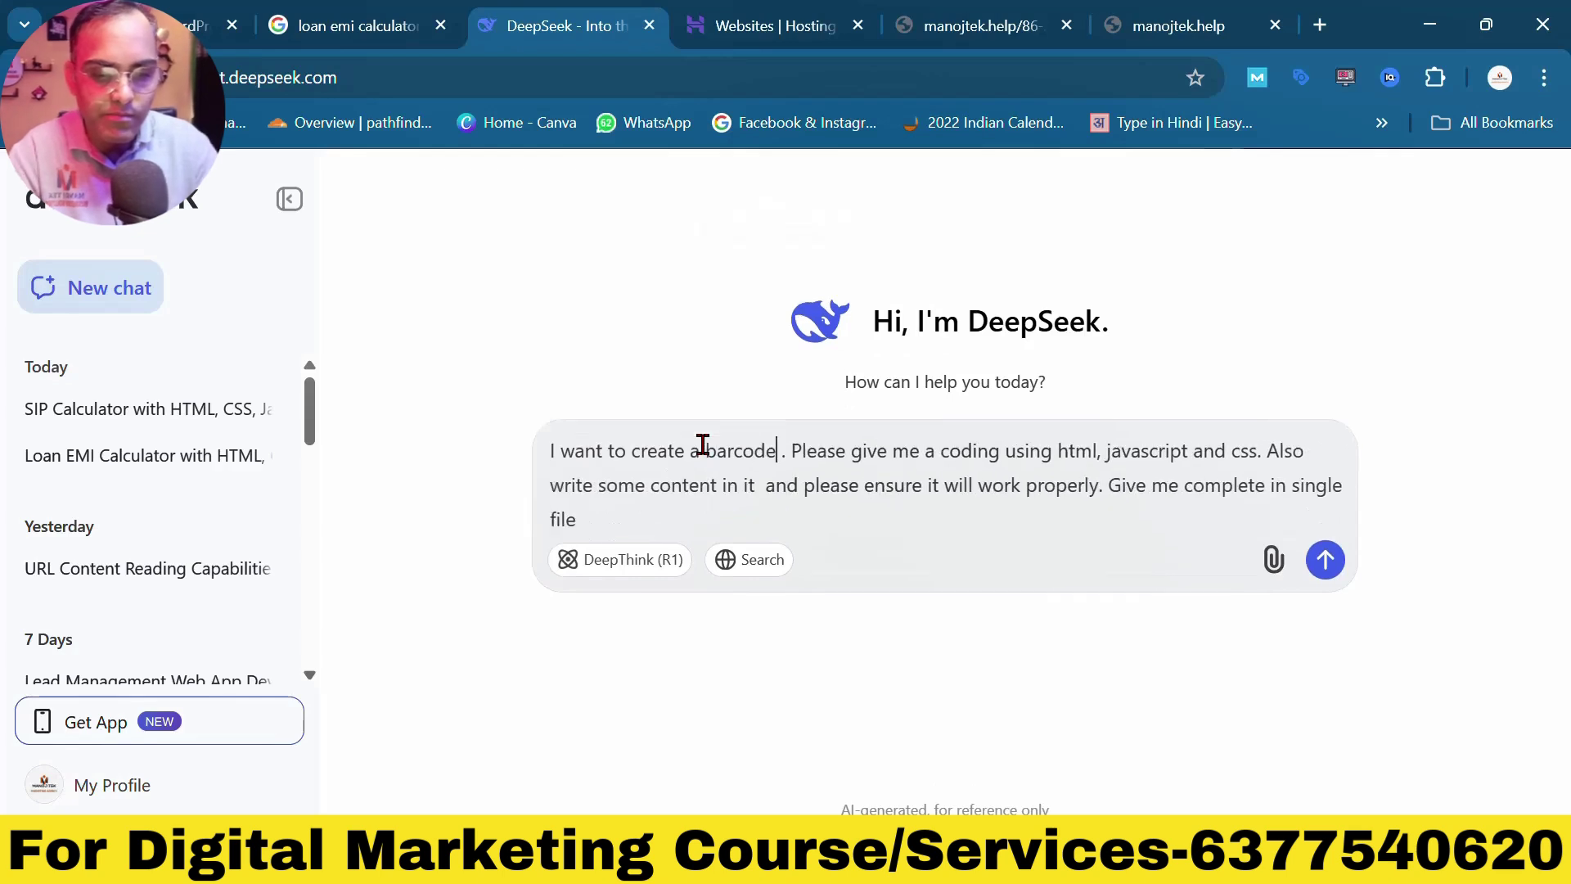
pyautogui.write('ator from')
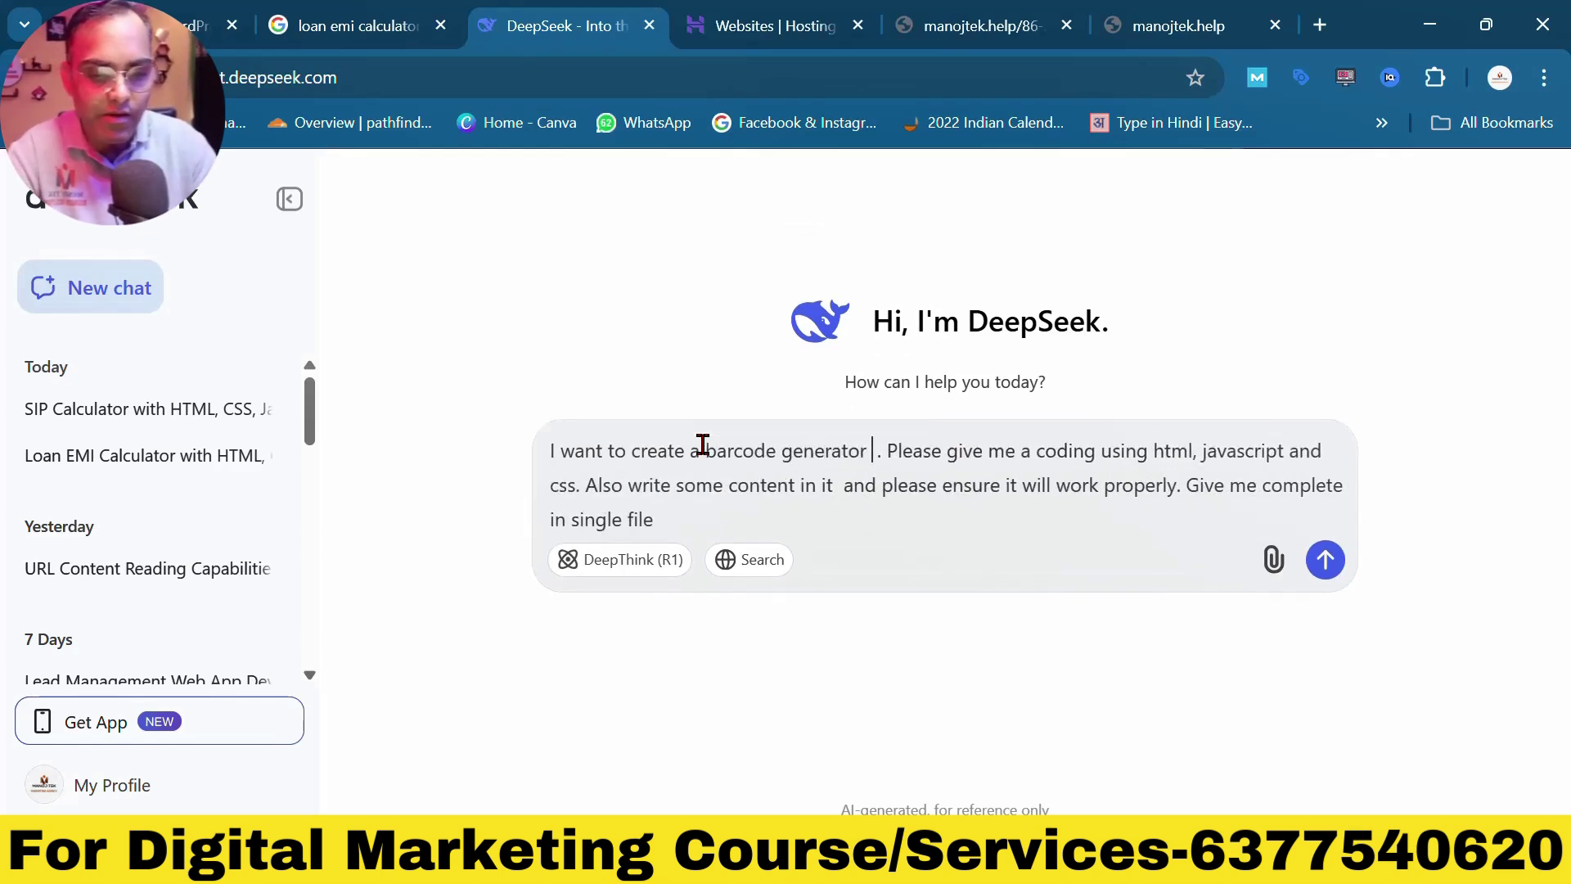
pyautogui.write(' url')
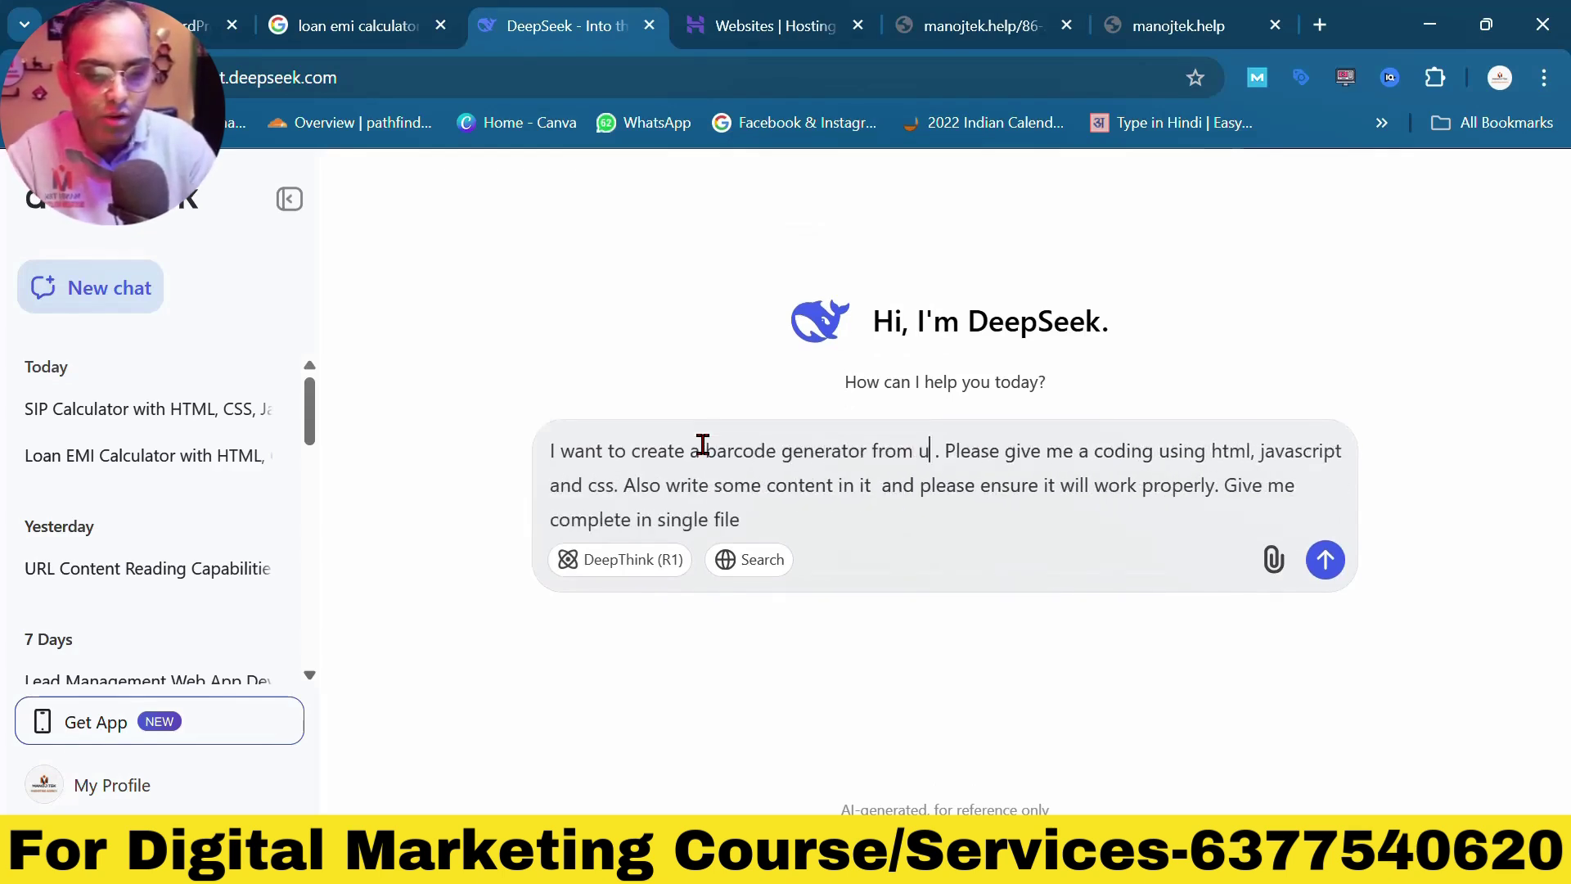
pyautogui.write(' and fro')
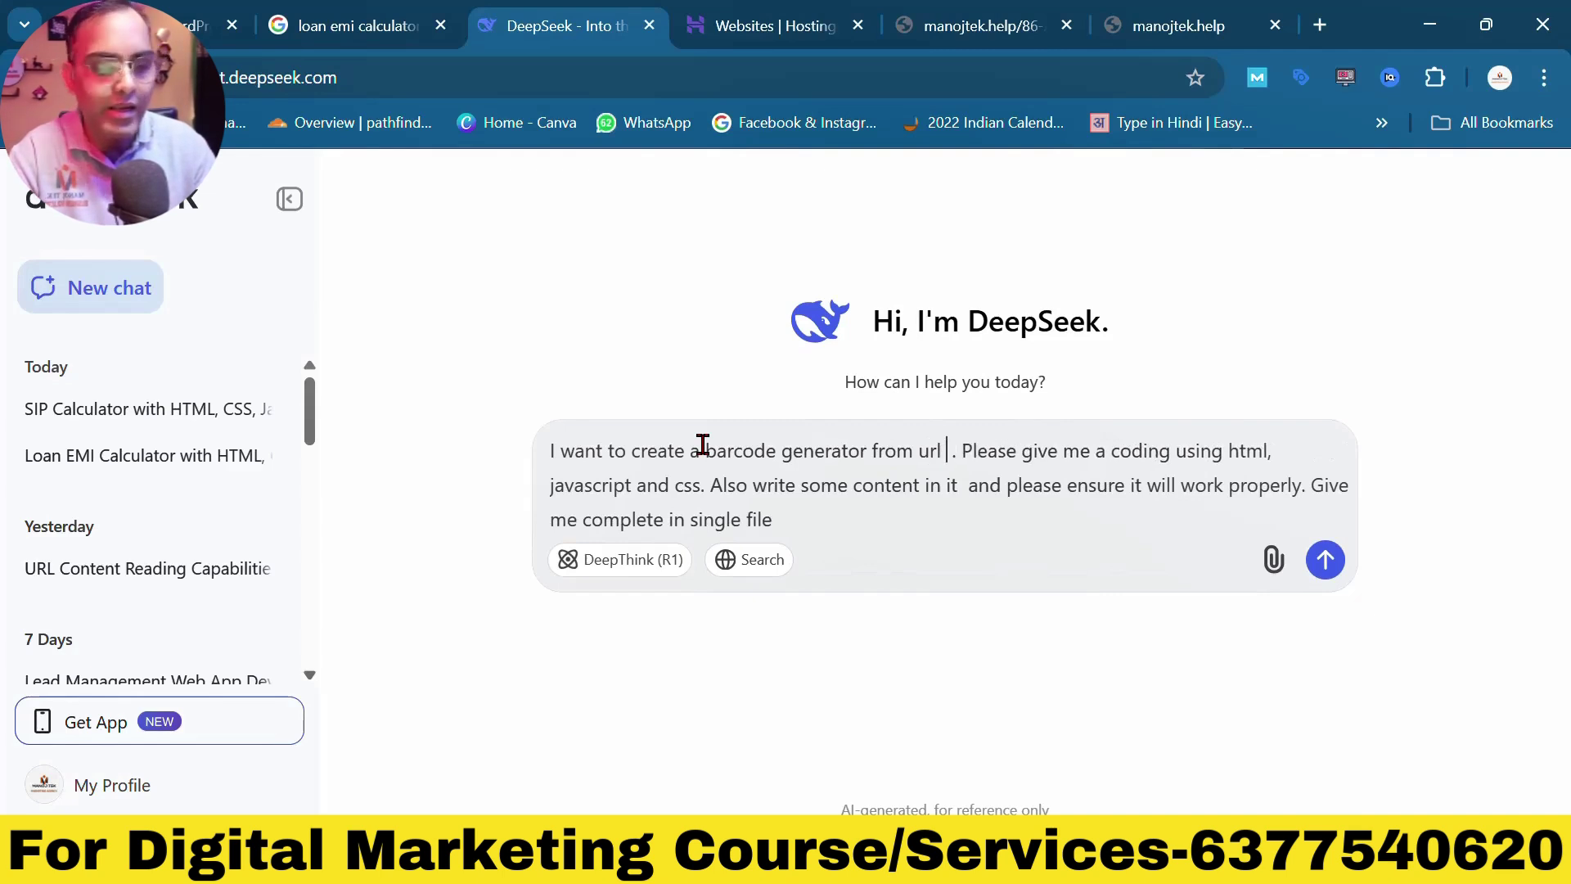
pyautogui.write('m')
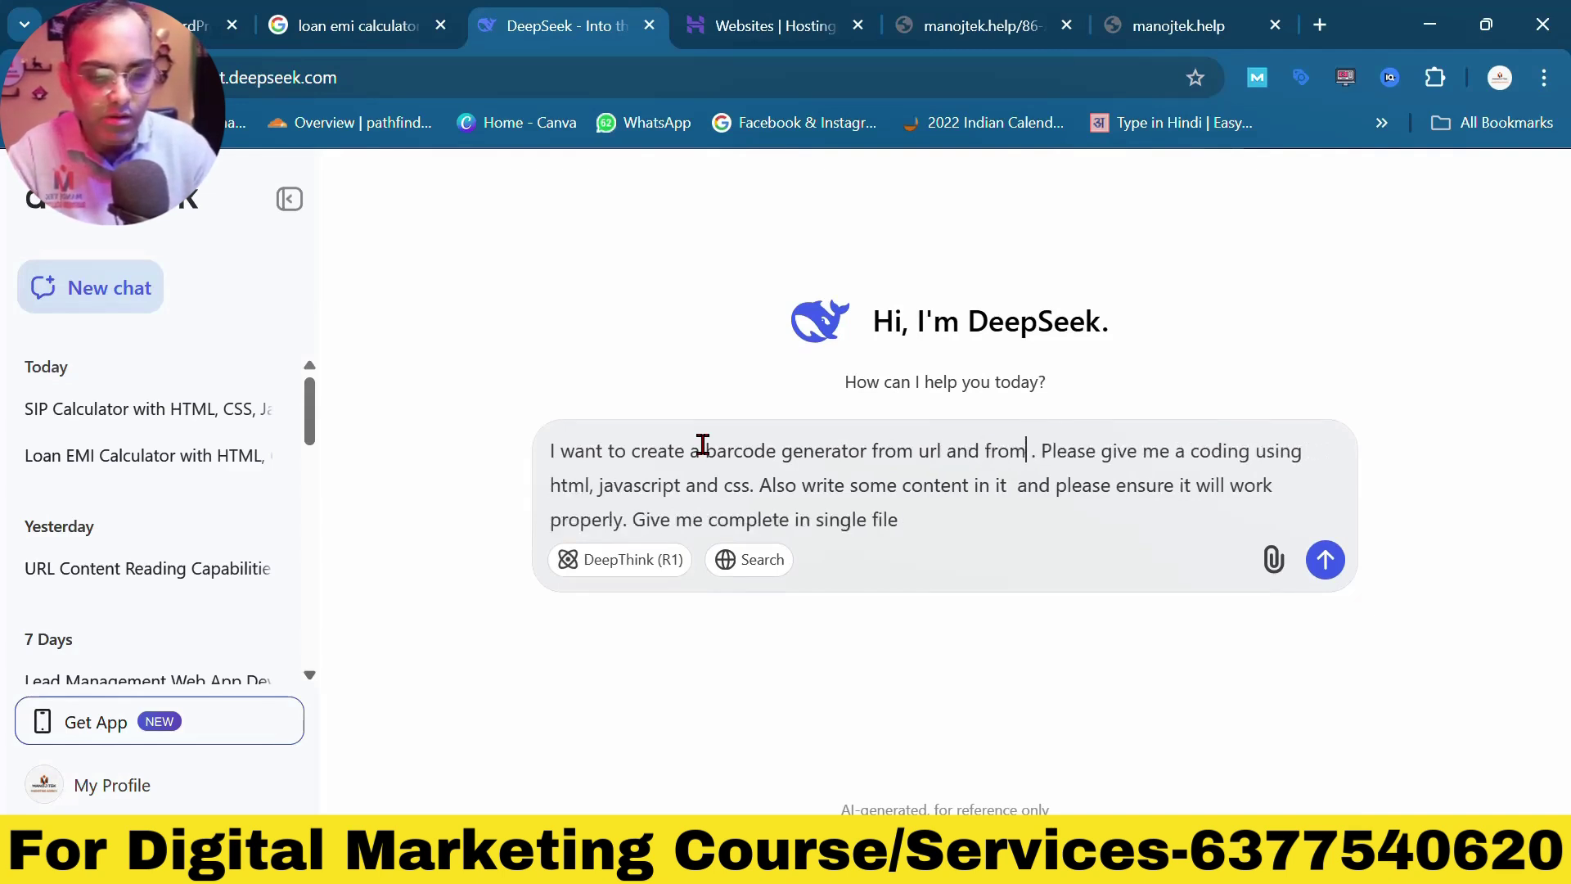
pyautogui.press('BackSpace')
pyautogui.press('BackSpace')
pyautogui.press('BackSpace')
pyautogui.write('or social')
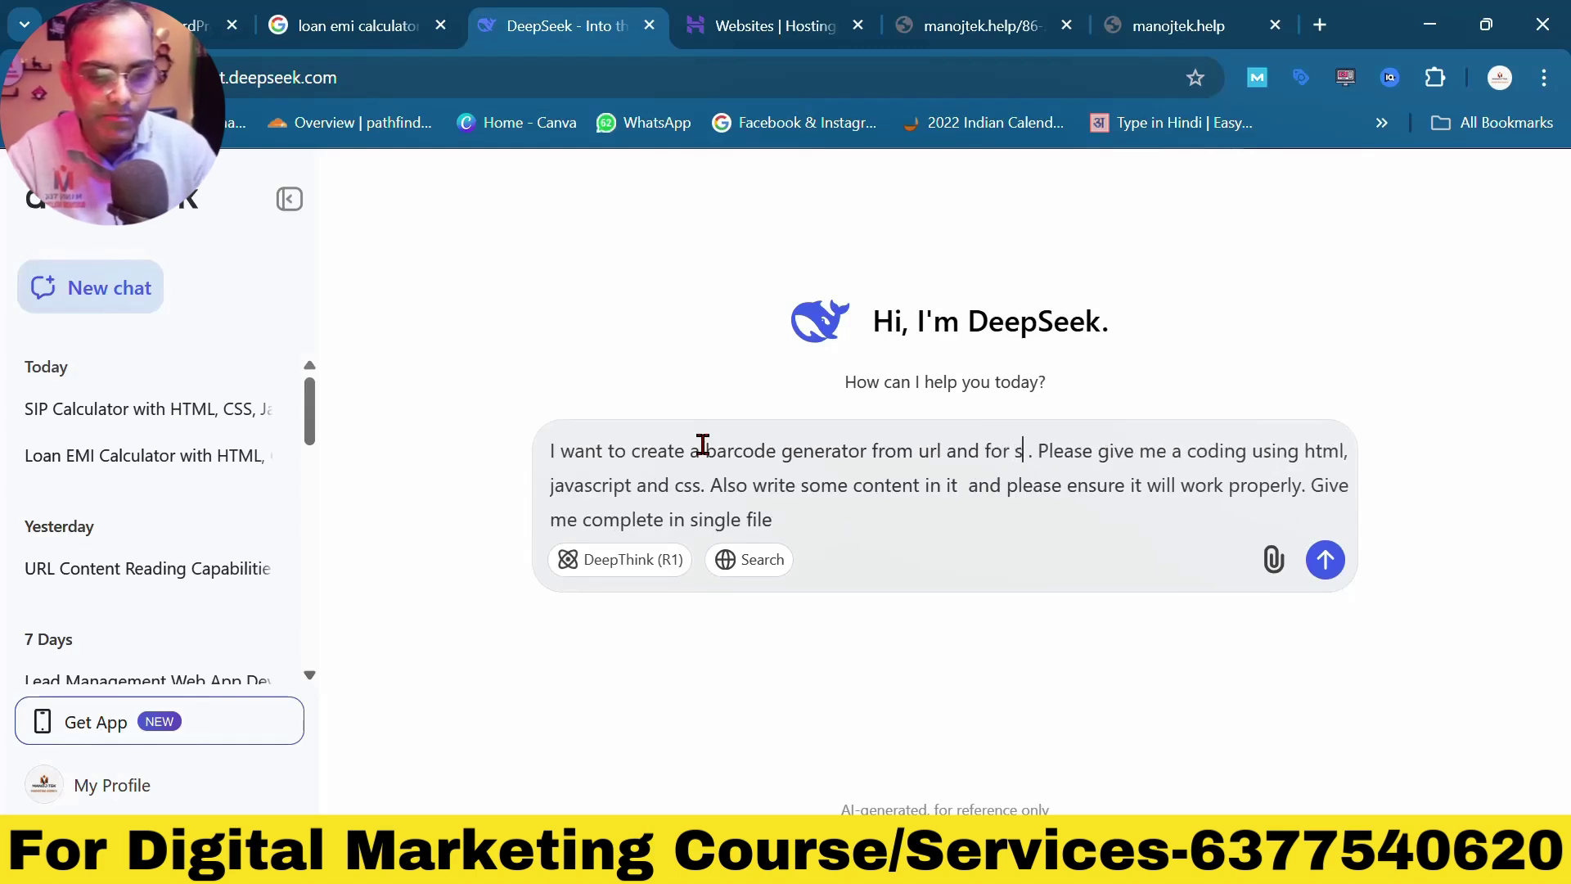
pyautogui.write(' media hand')
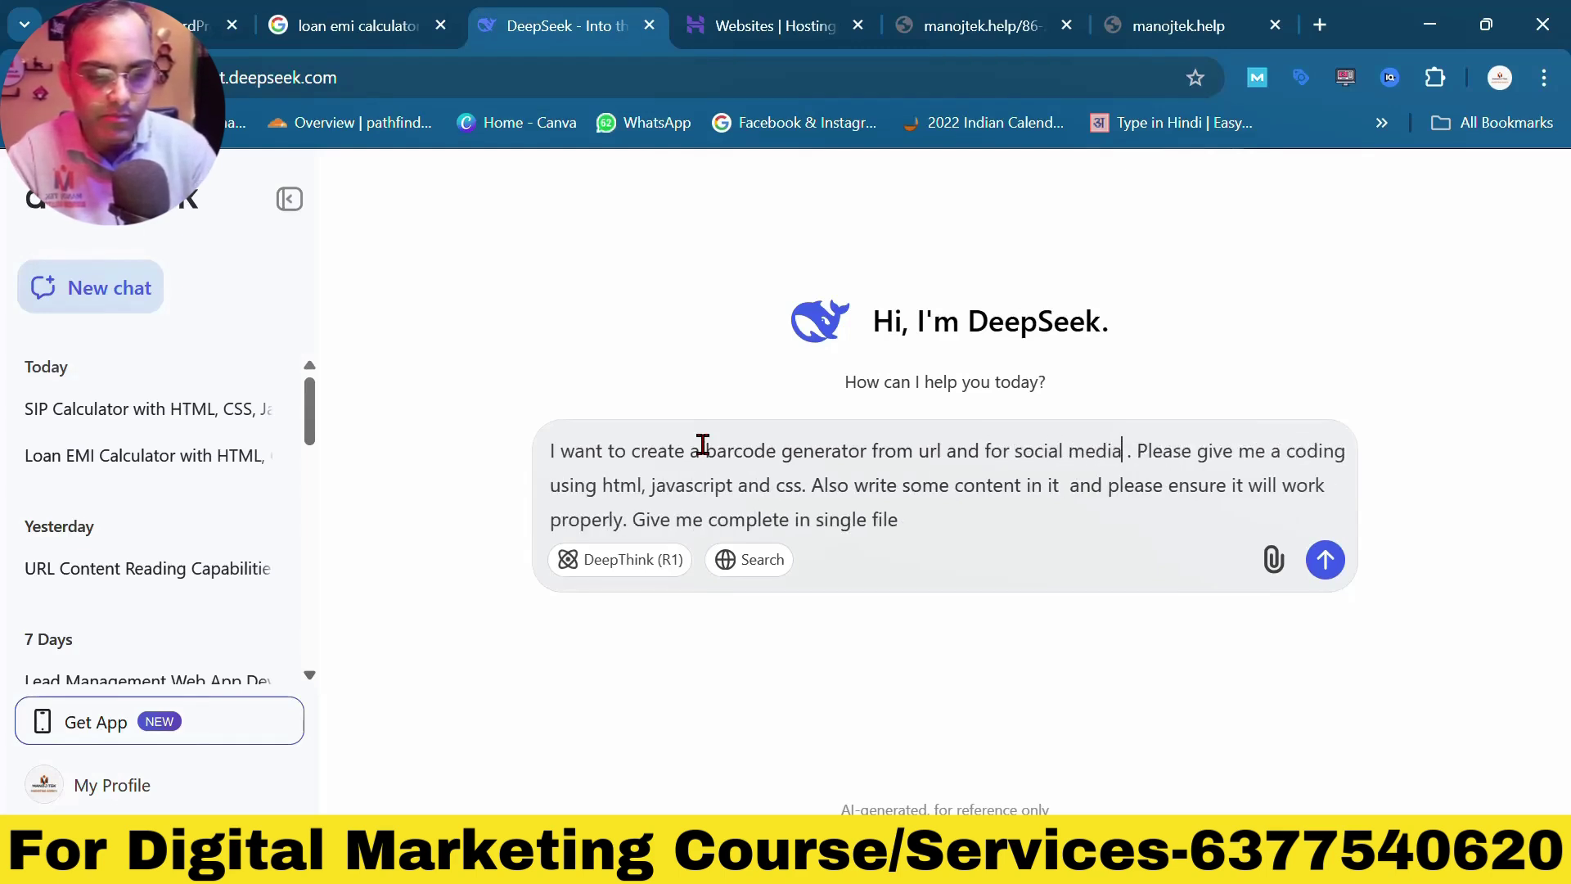
pyautogui.write('les')
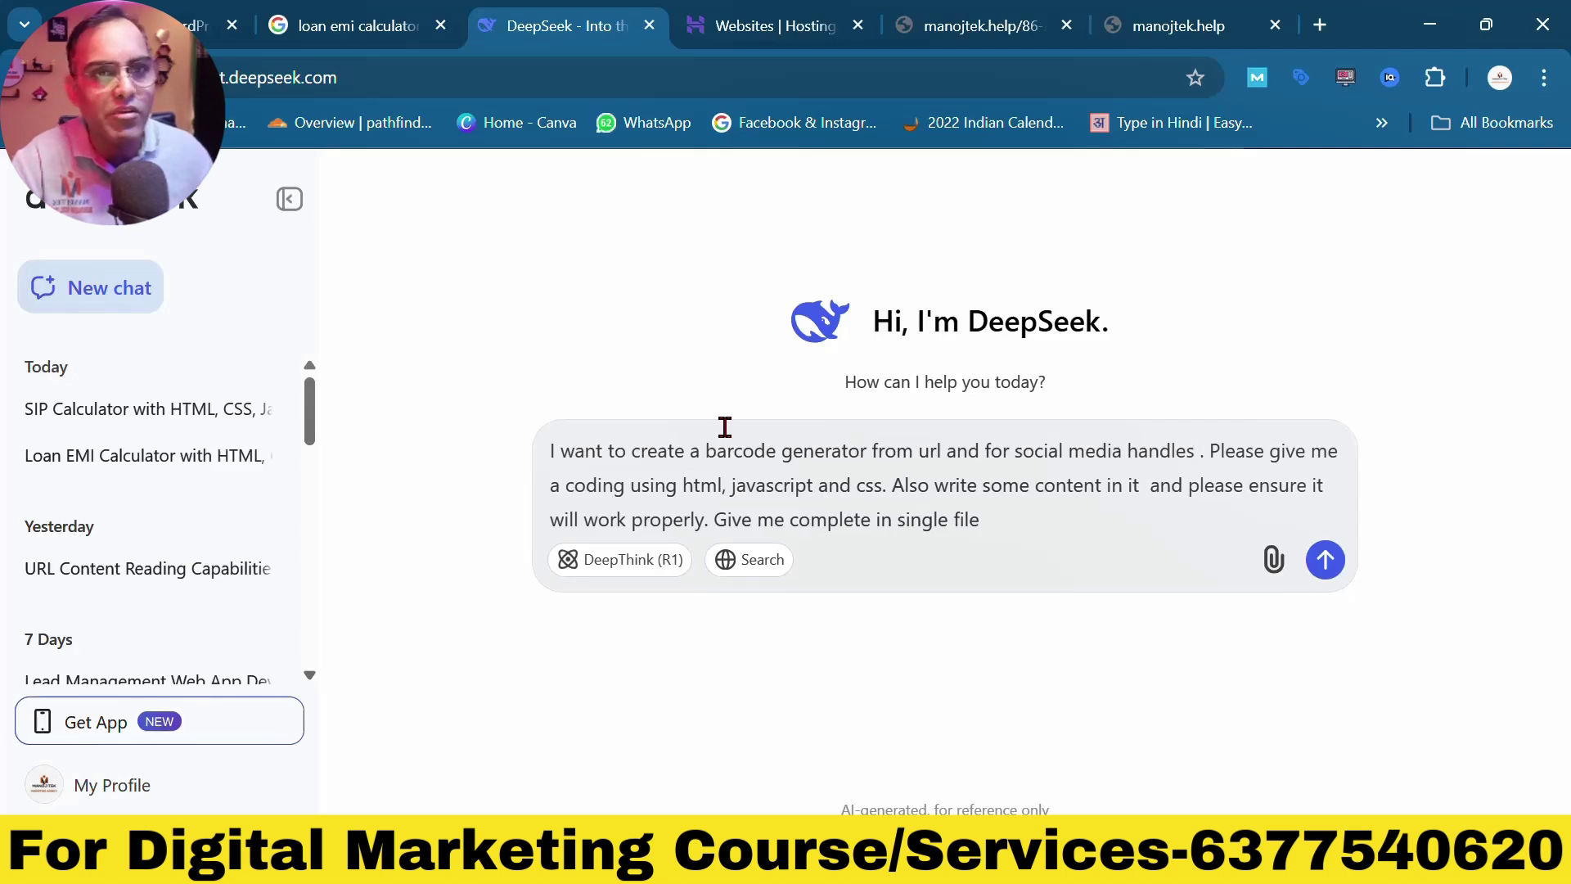
pyautogui.click(1329, 566)
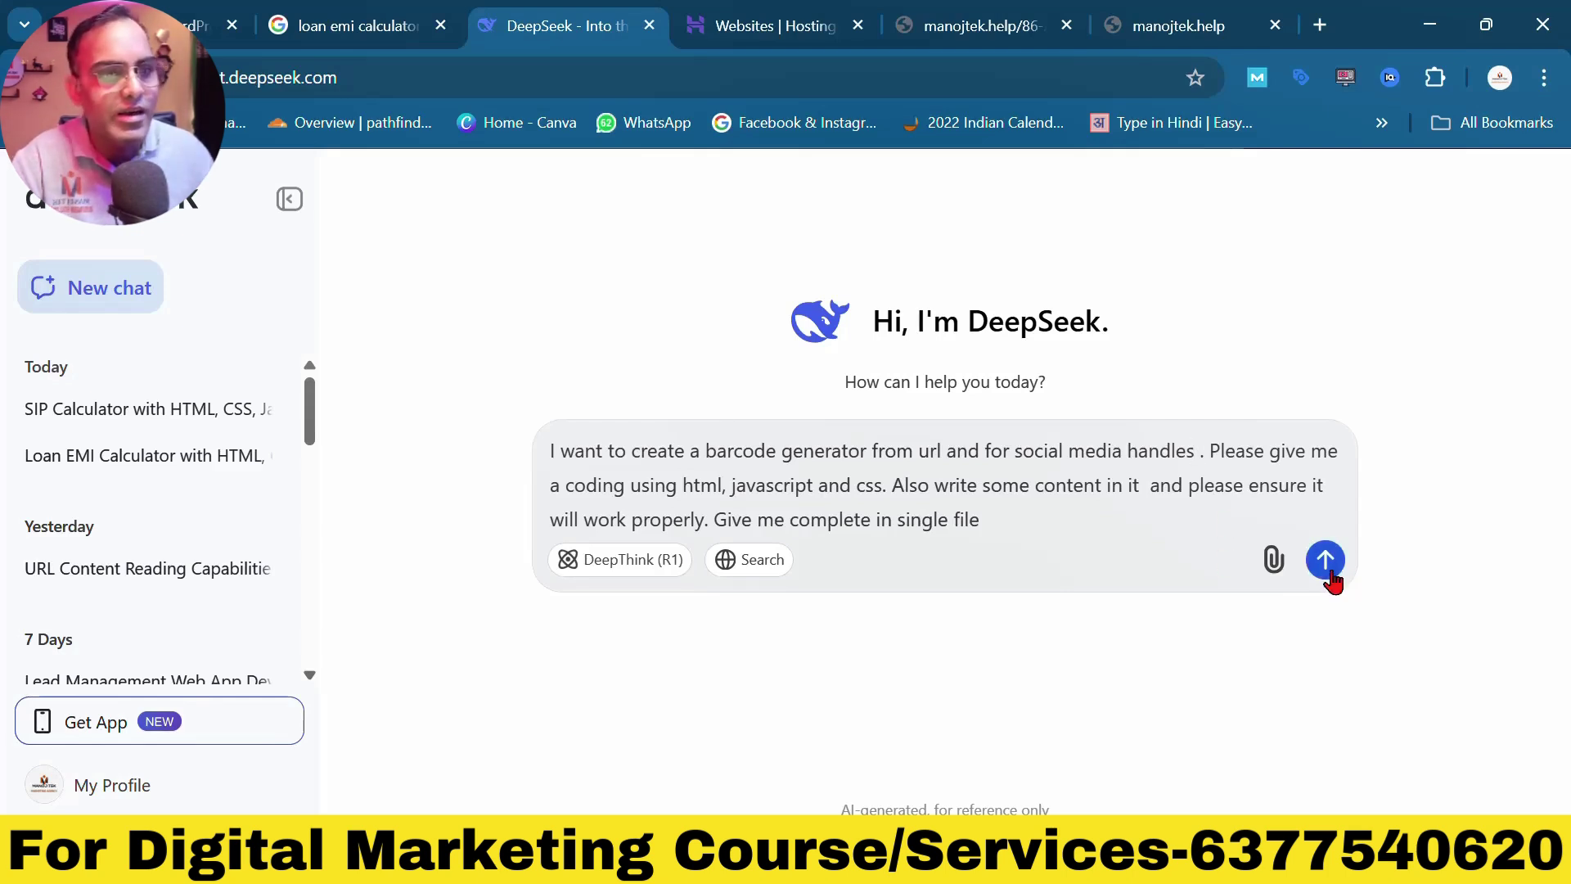